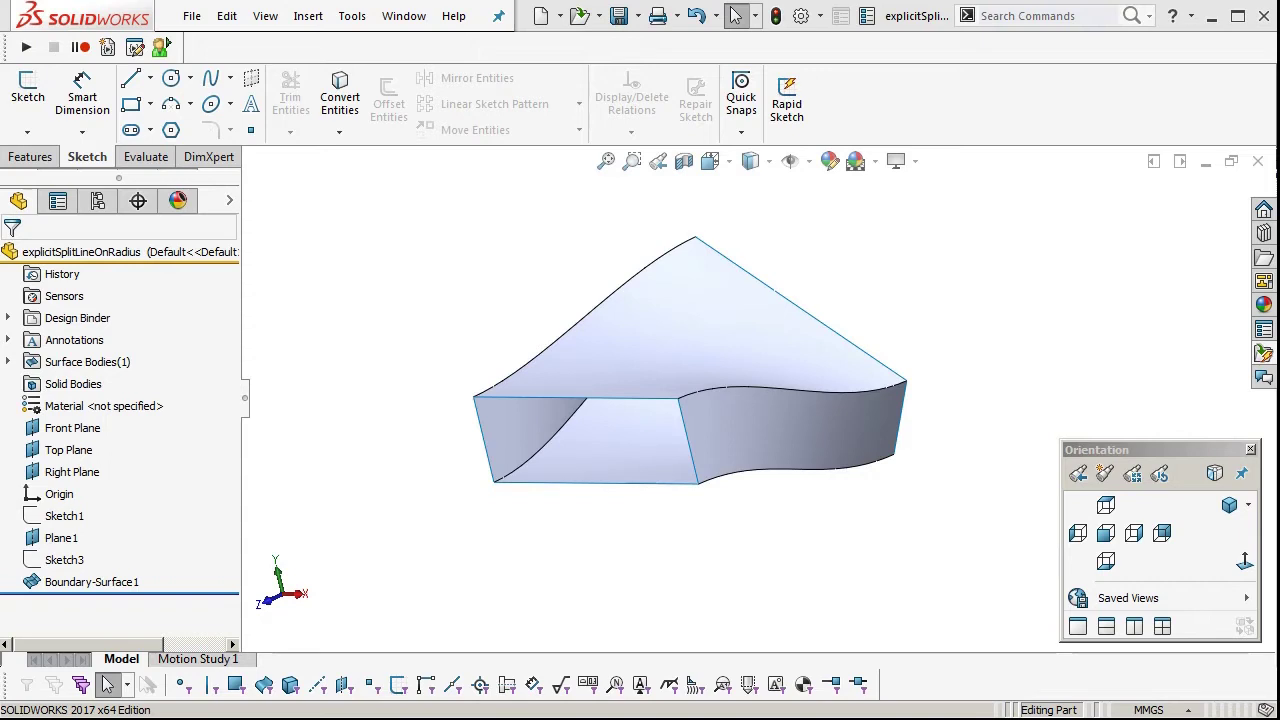
Examine the open boundary surface body from several angles, including its curved side face
middle_drag(735, 440, 767, 494)
scroll(768, 480, down, 4)
middle_click(769, 484)
scroll(755, 474, up, 2)
middle_drag(932, 577, 702, 443)
scroll(745, 480, down, 6)
scroll(745, 482, up, 2)
ctrl+middle_drag(779, 442, 768, 497)
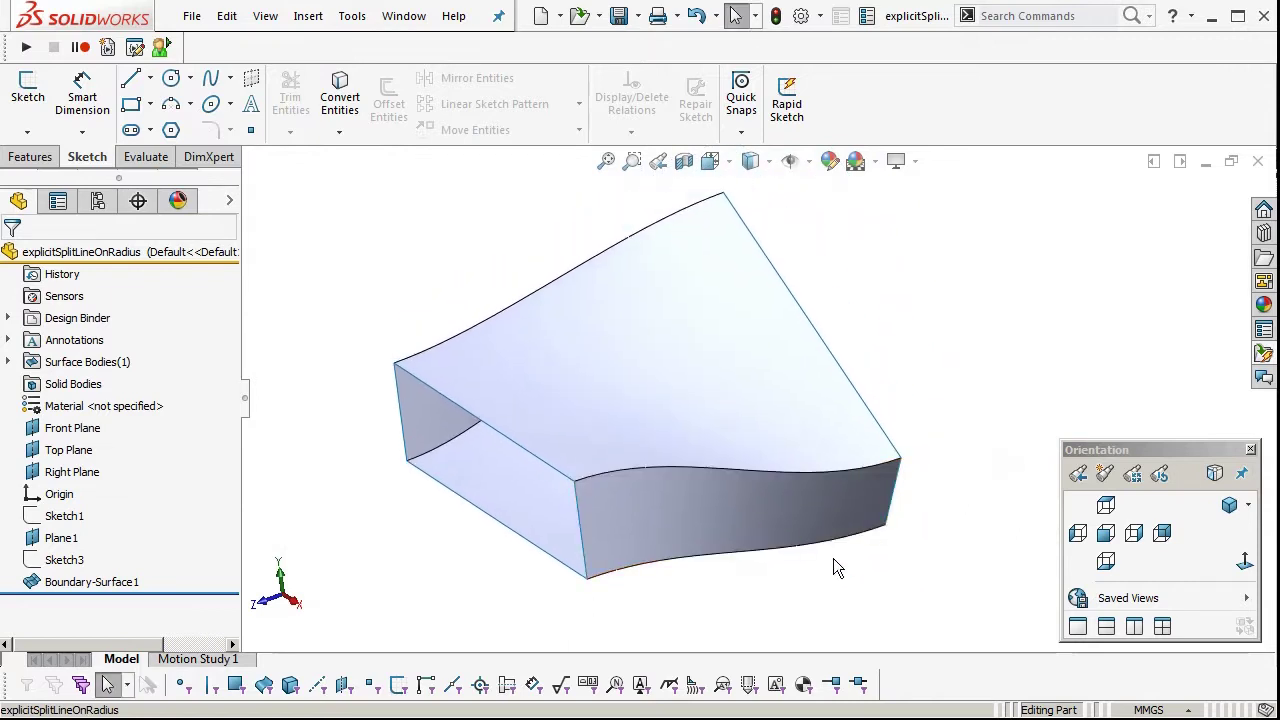
Apply a full round fillet to the curved side face, using the adjoining upper and lower faces as side sets
click(932, 578)
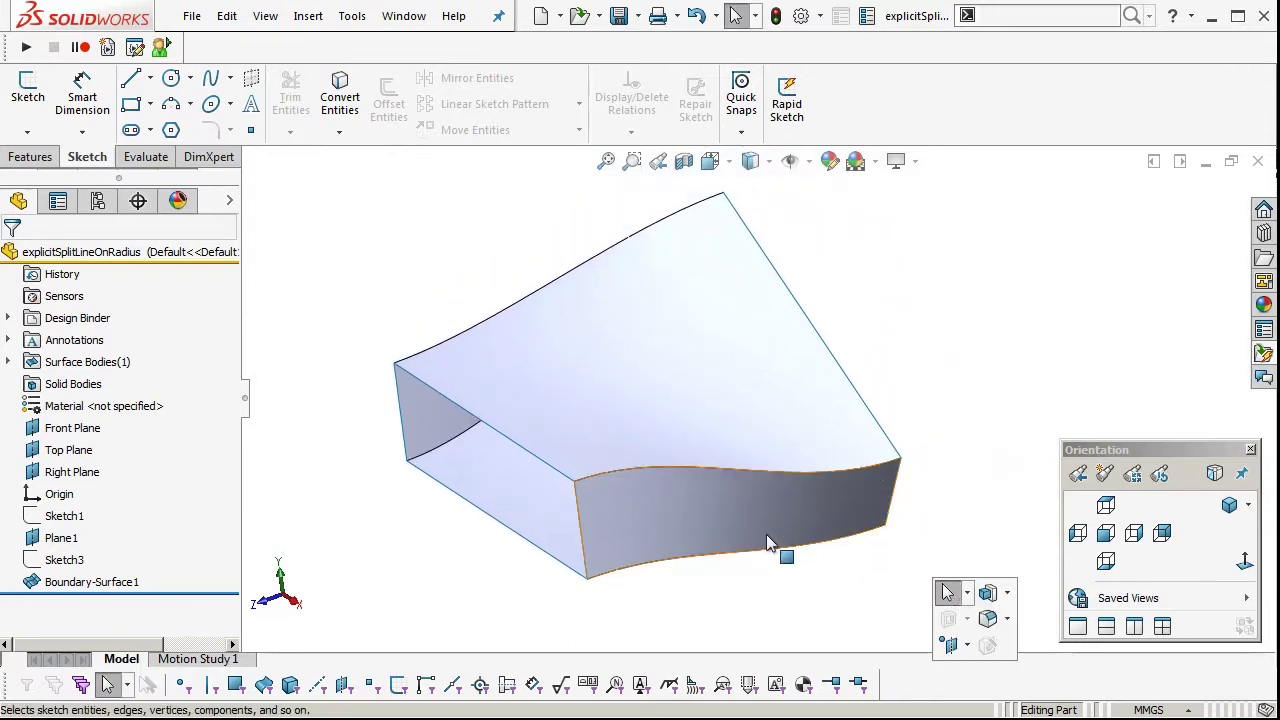
middle_drag(712, 510, 757, 566)
key(s)
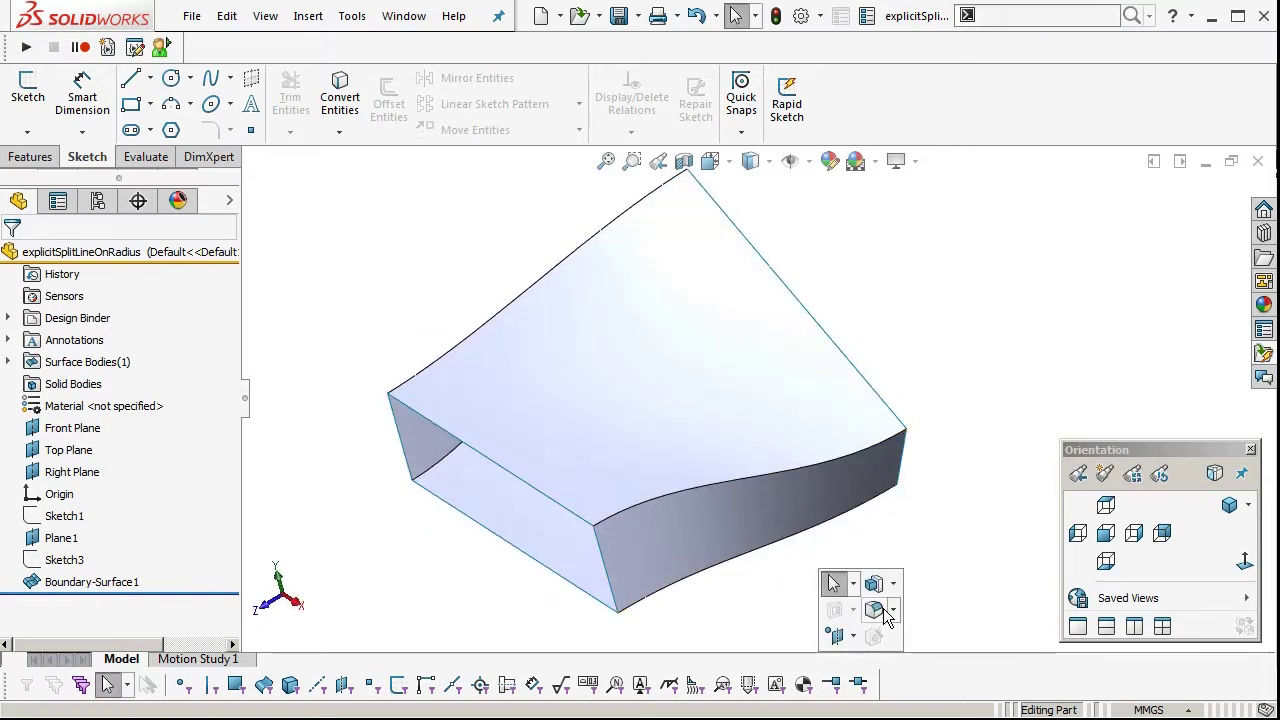
click(883, 609)
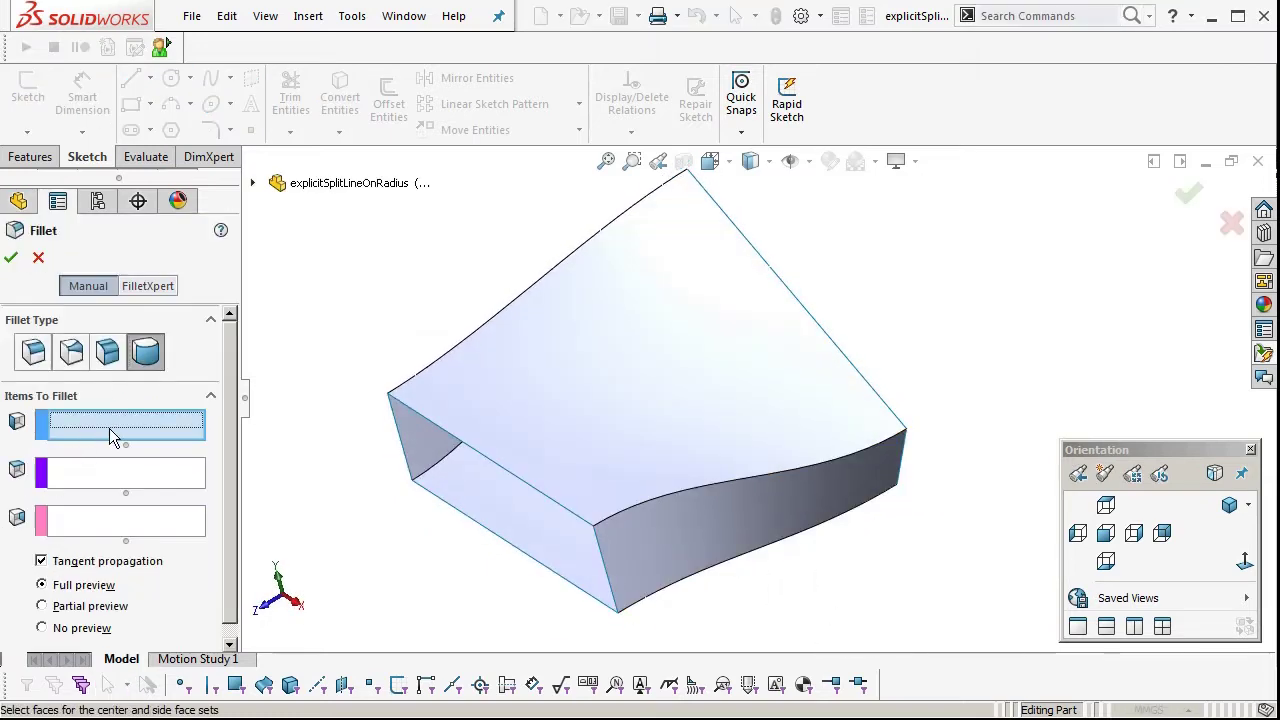
click(574, 440)
click(669, 506)
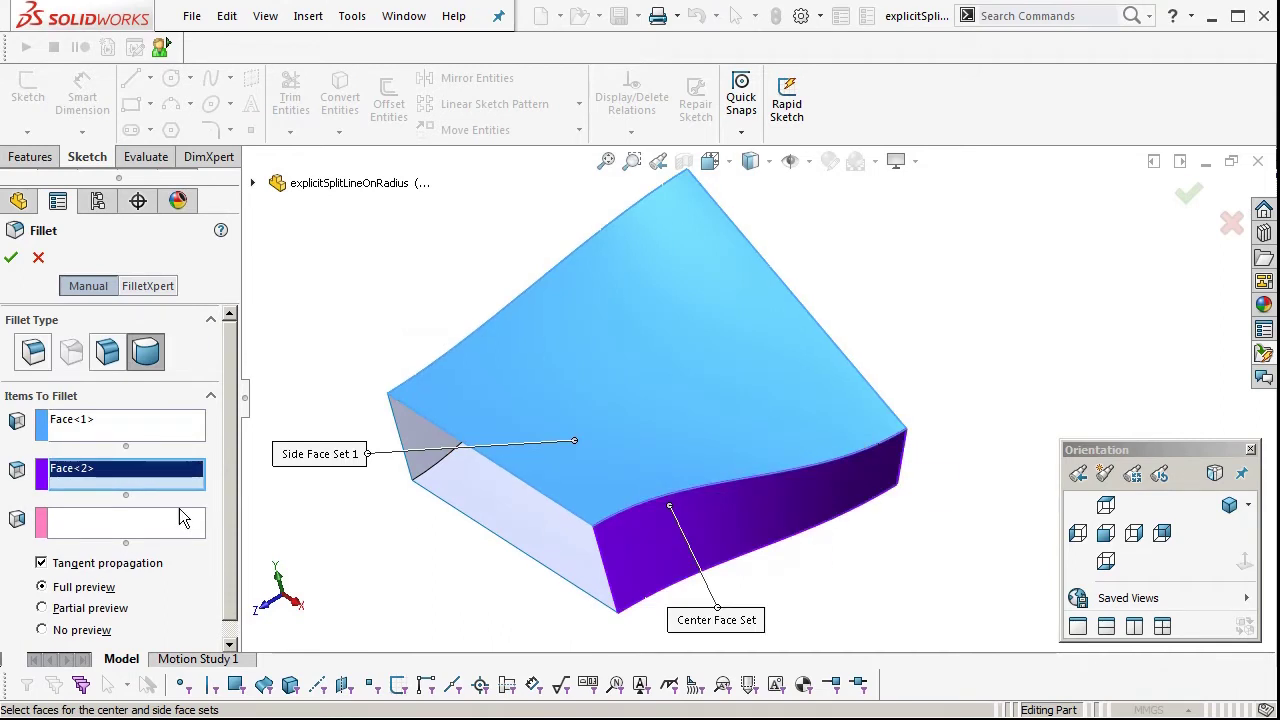
middle_drag(663, 466, 828, 641)
click(679, 446)
right_click(679, 446)
Run a draft analysis on the filleted surface body with the Top Plane as the pull direction
click(264, 16)
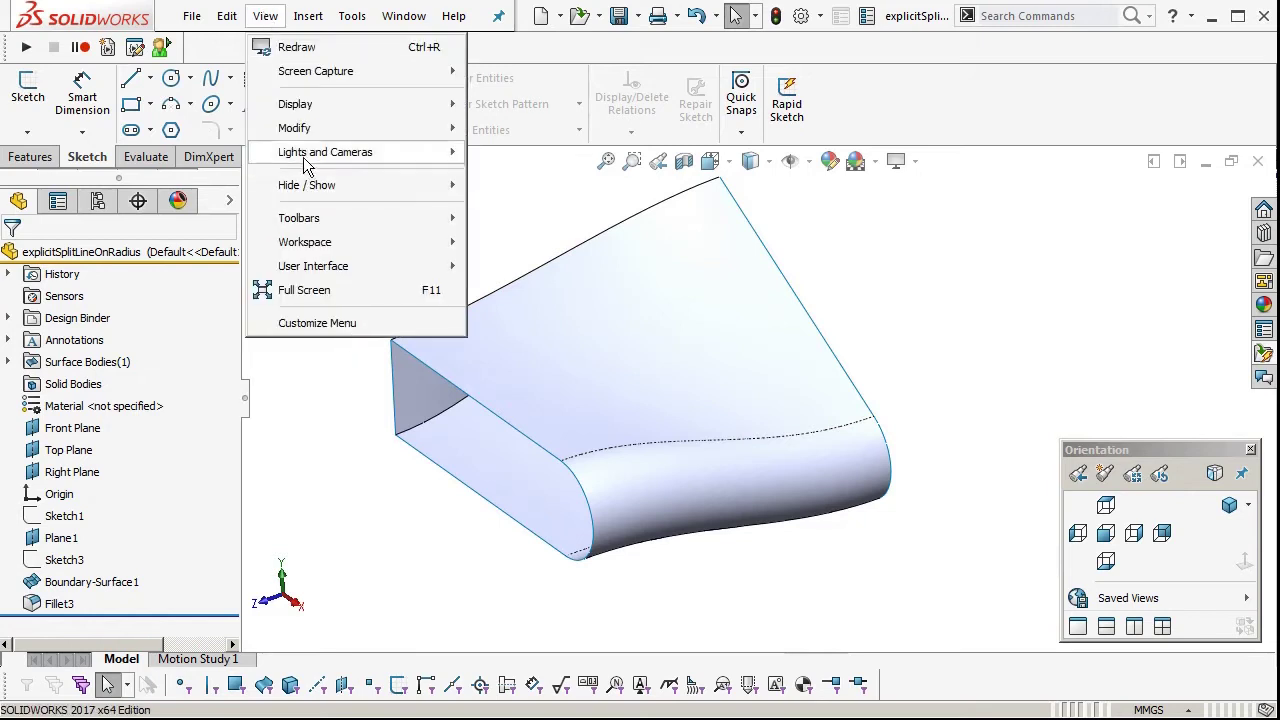
mouse_move(345, 105)
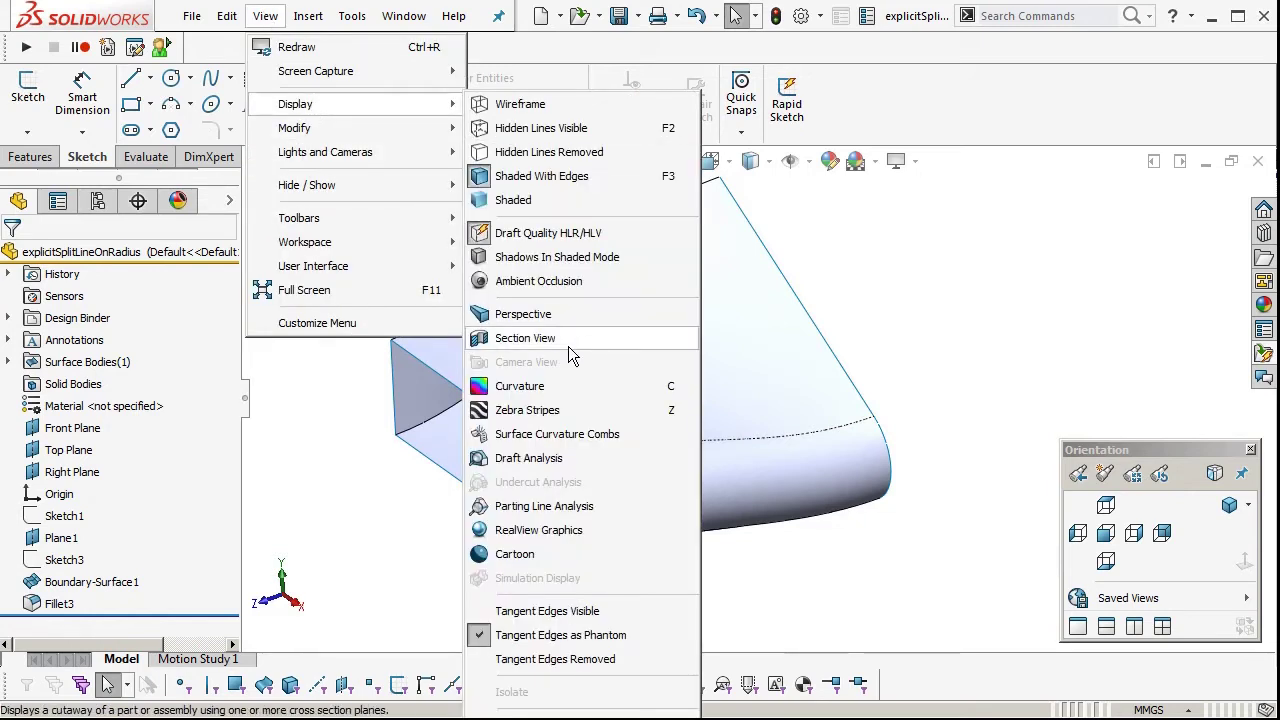
click(533, 460)
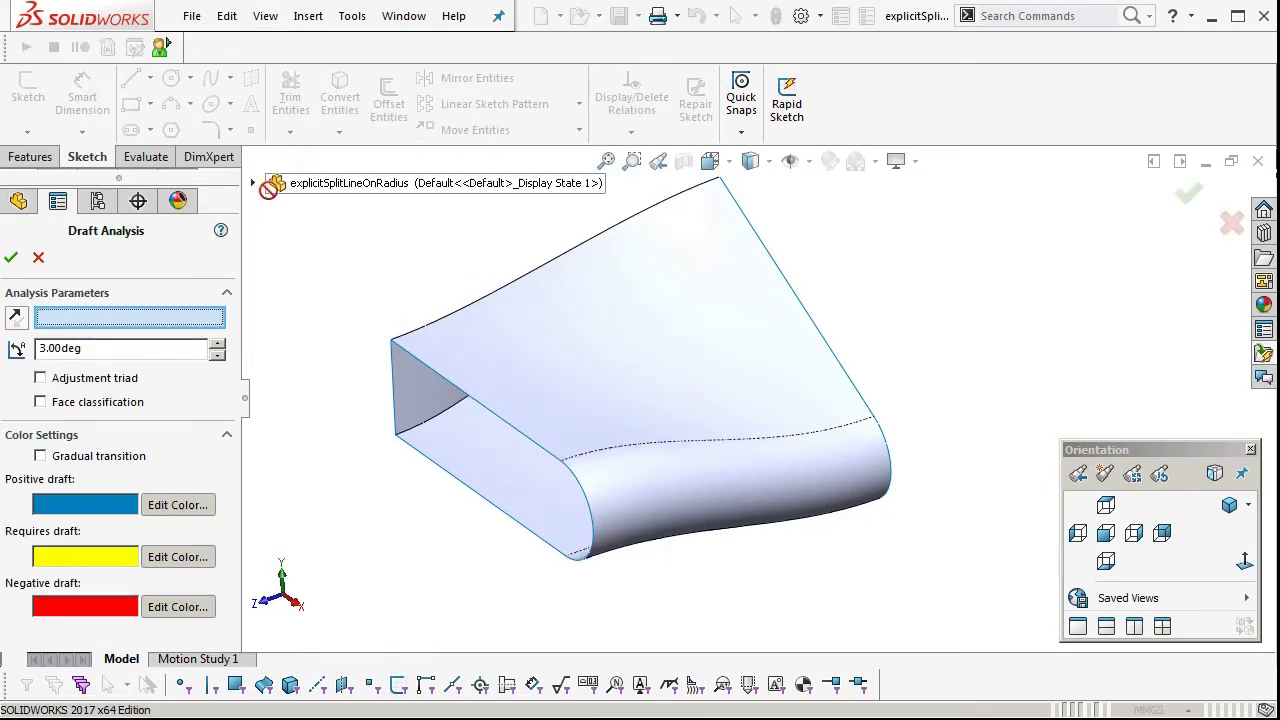
click(253, 183)
click(336, 381)
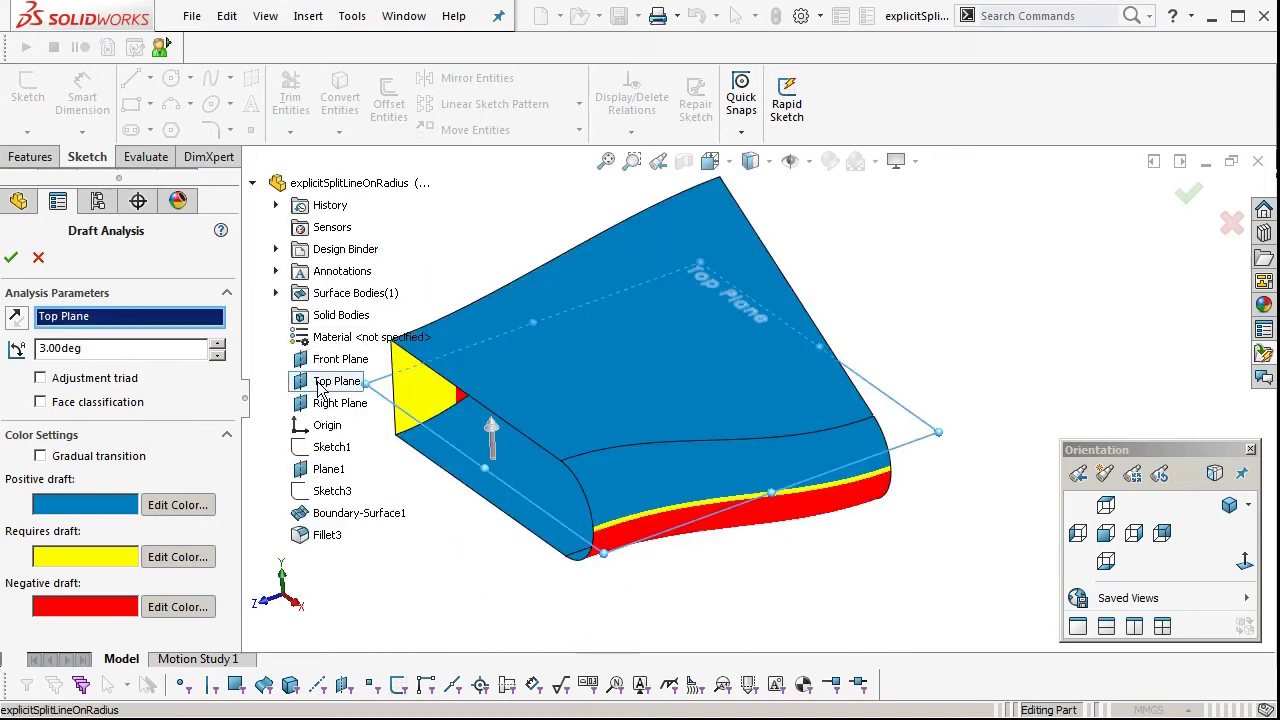
scroll(826, 537, down, 5)
scroll(826, 537, down, 3)
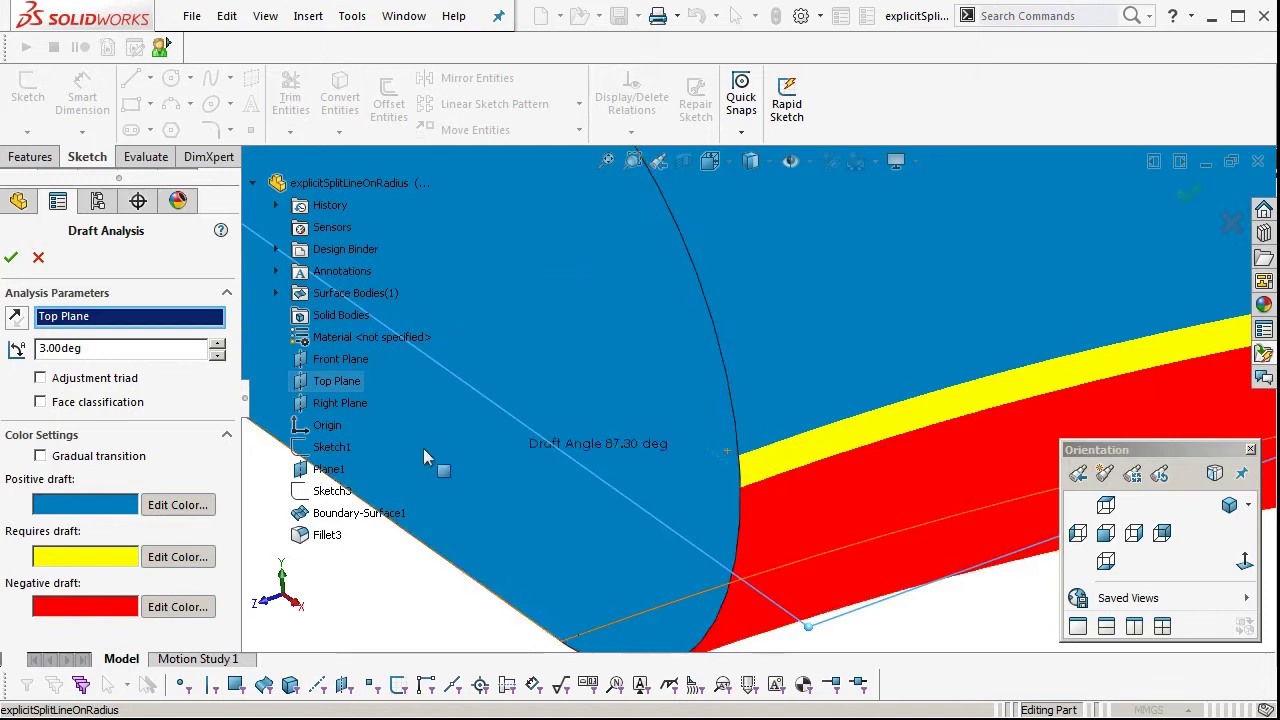
Set the draft analysis angle to 0.1 degrees
drag(103, 349, 2, 343)
text(0.1)
key(Return)
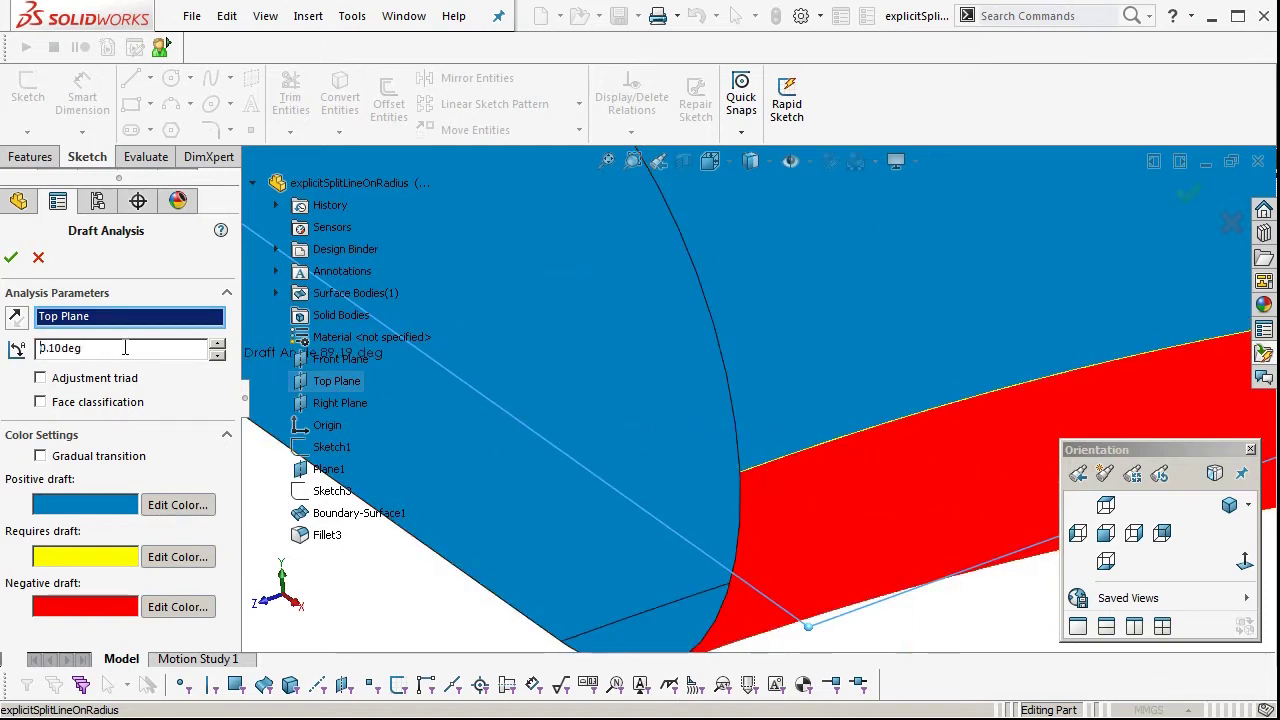
Set the draft analysis angle to 3 degrees, inspect the fillet's requires-draft band and close the analysis without keeping it
drag(85, 347, 5, 355)
text(3)
key(Return)
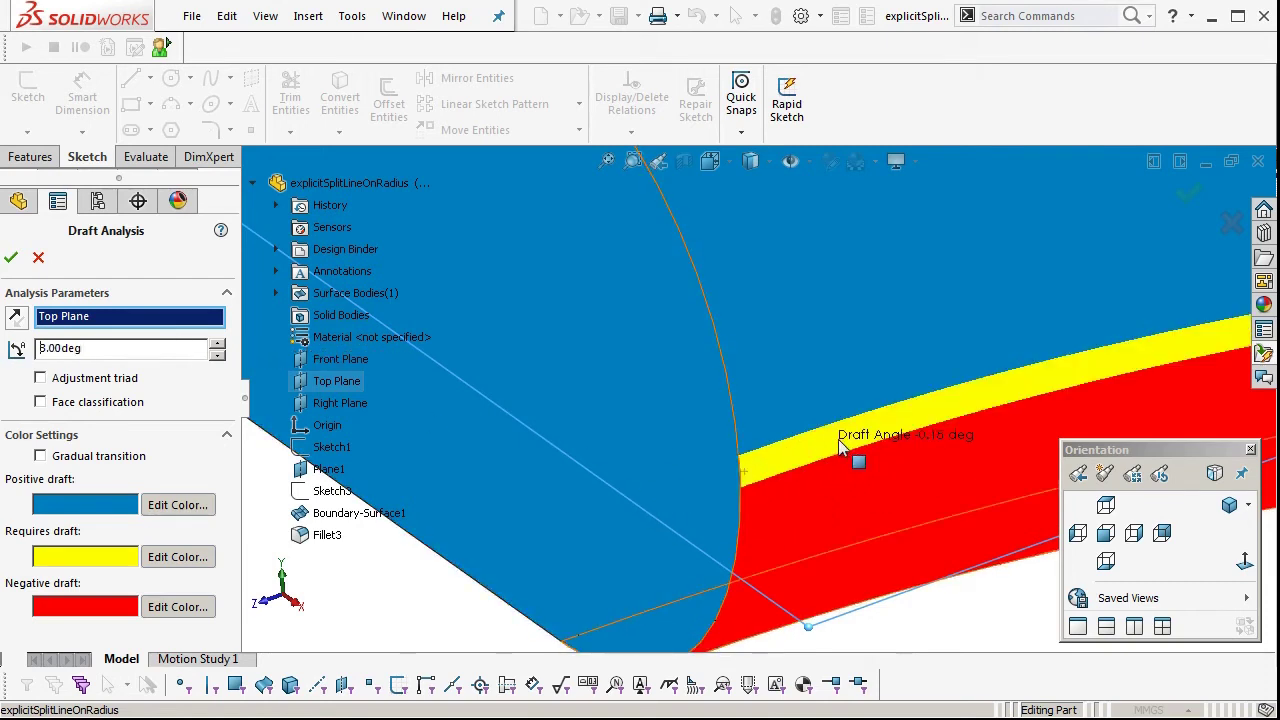
middle_drag(841, 438, 801, 490)
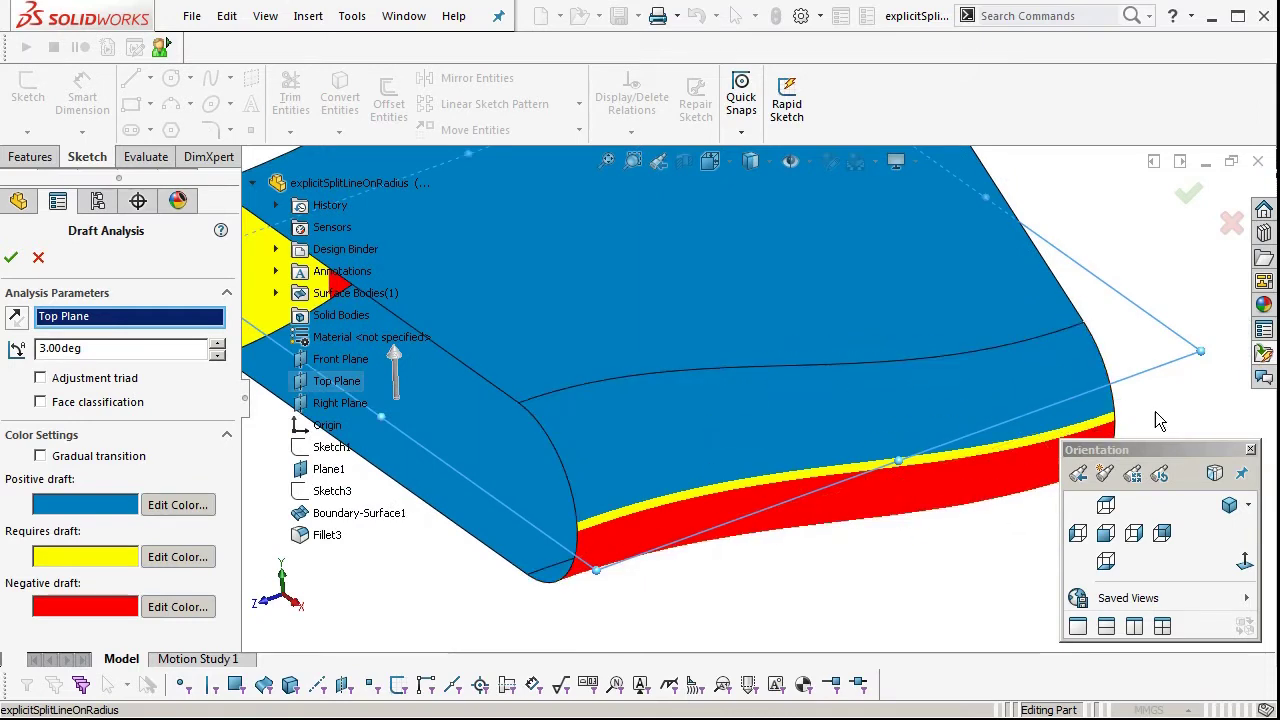
click(1232, 225)
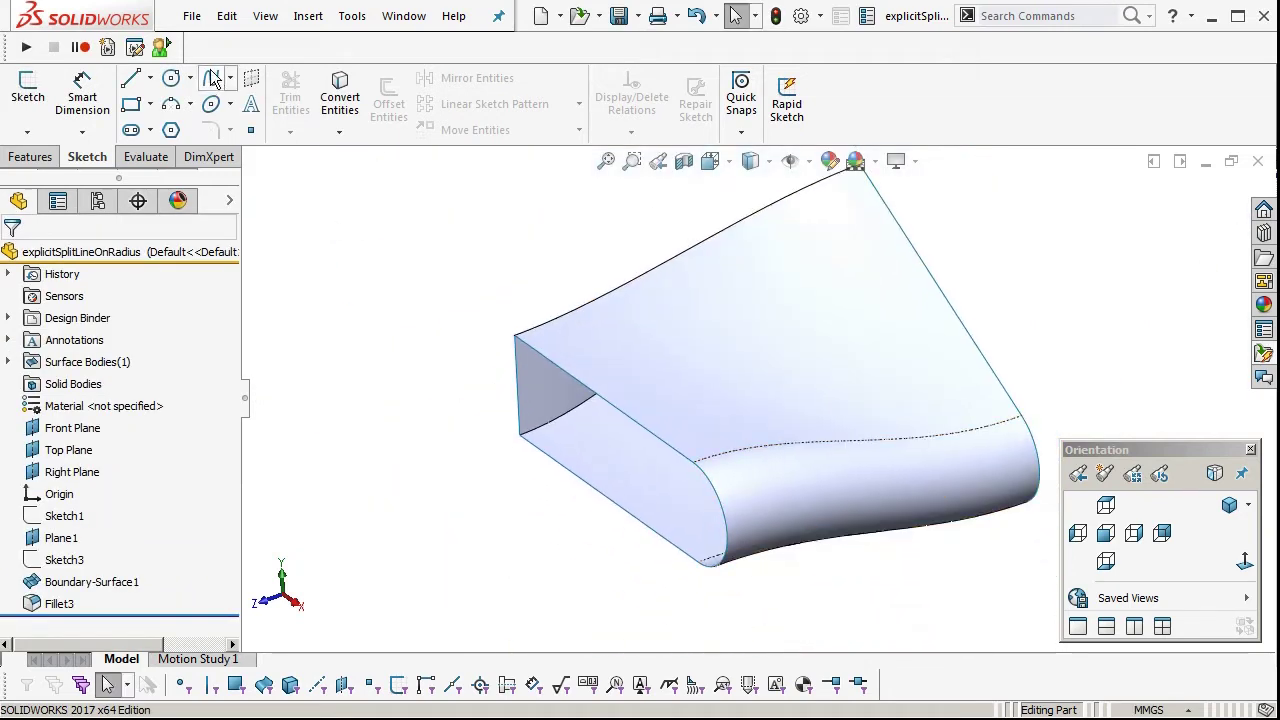
Split the full round fillet face with a silhouette split line, using the Top Plane as the pull direction at 0 degrees
click(266, 16)
mouse_move(308, 16)
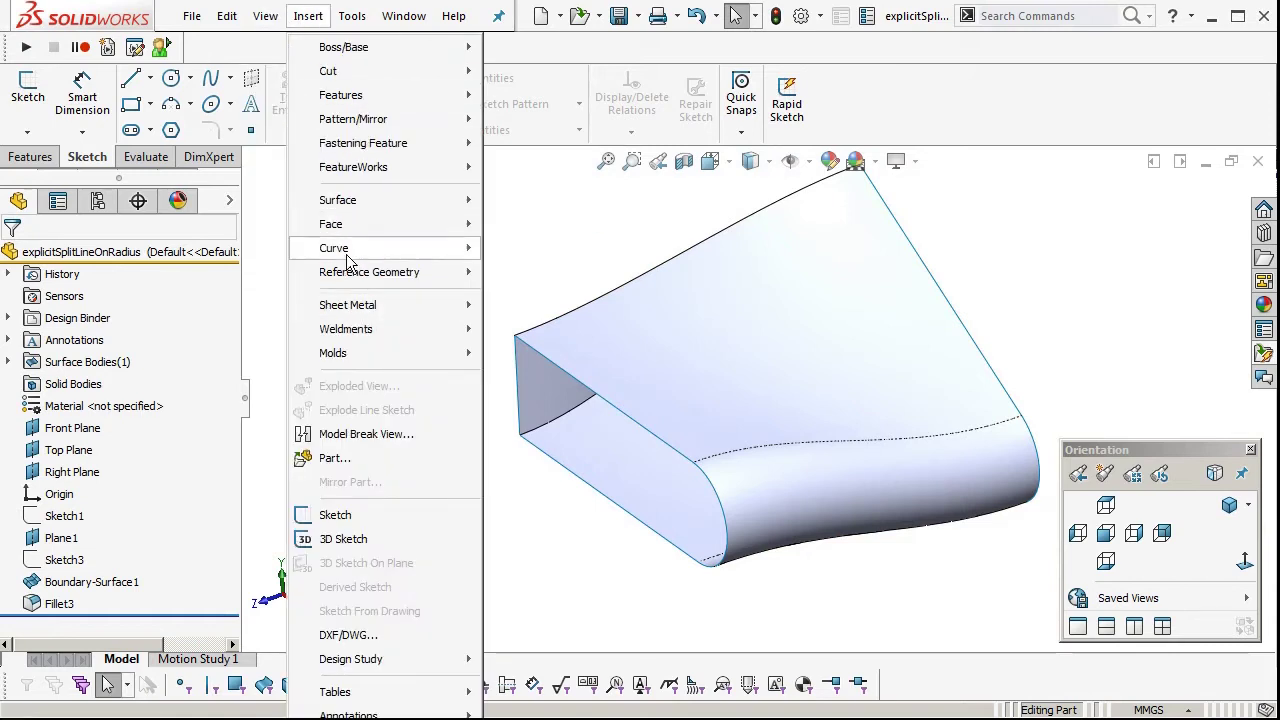
mouse_move(355, 250)
click(518, 252)
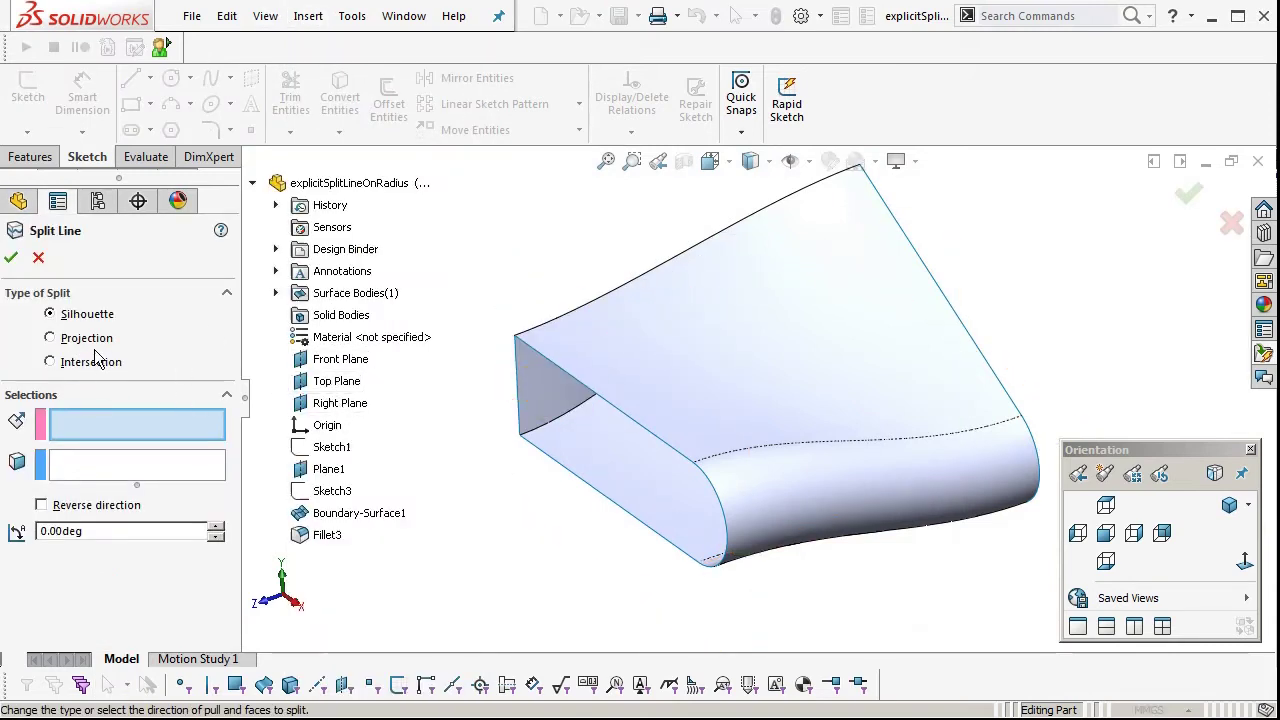
click(337, 381)
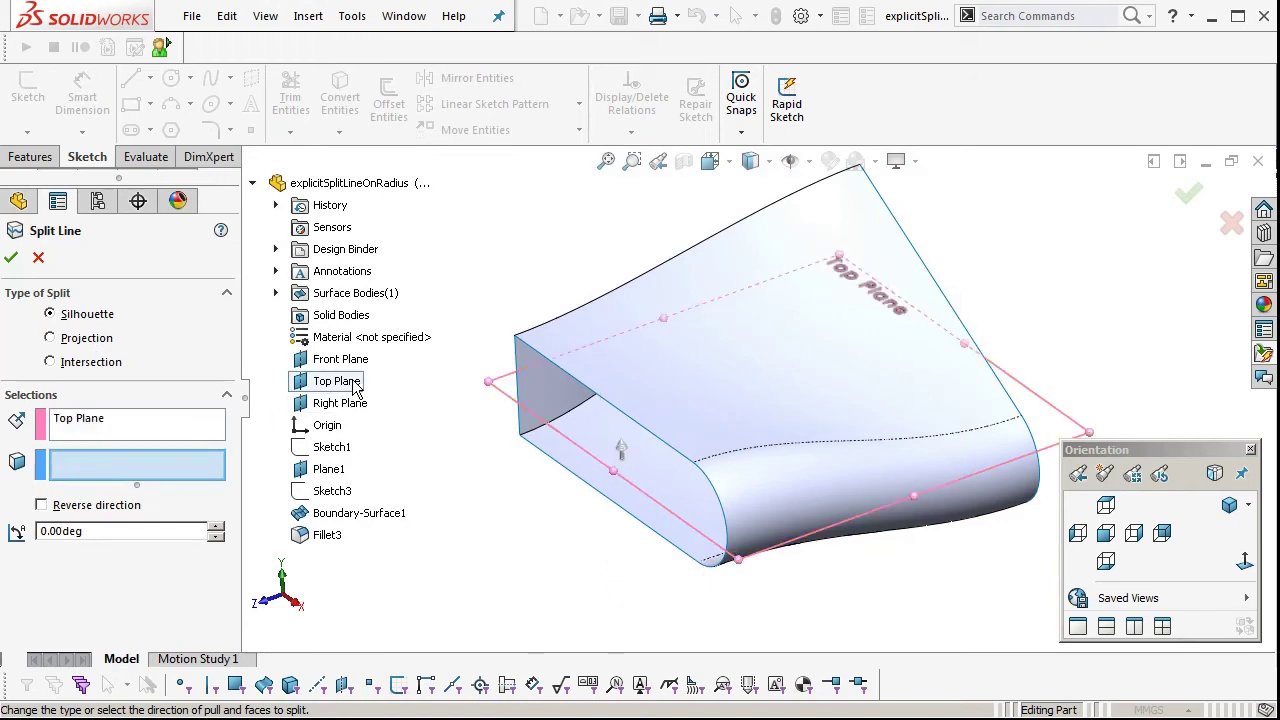
click(768, 500)
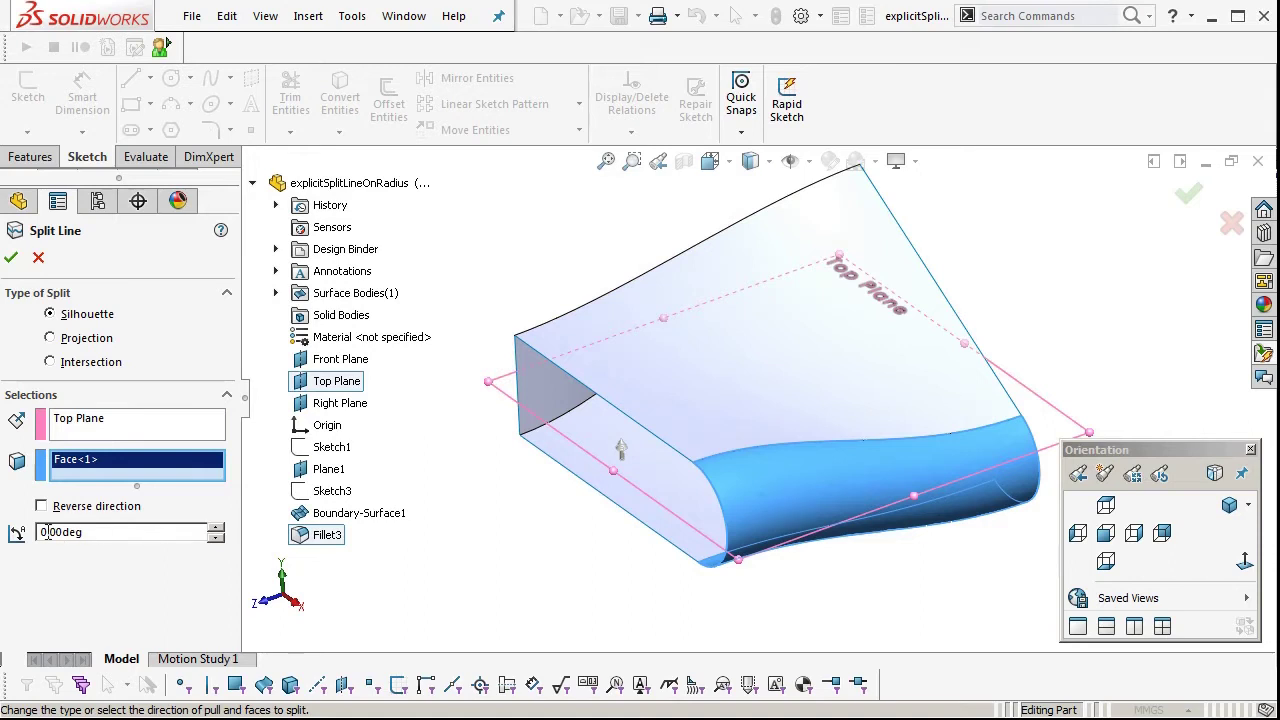
click(11, 257)
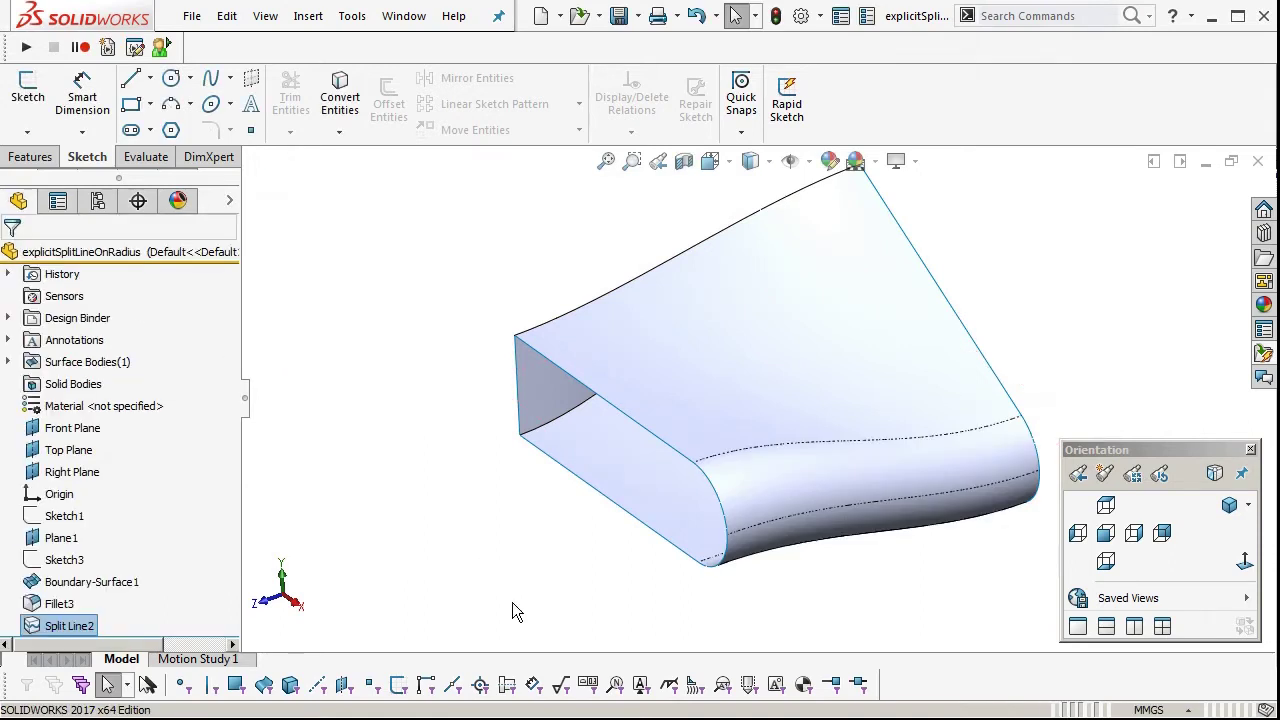
Run a draft analysis against the Top Plane to check the split line's position on the fillet
ctrl+middle_drag(911, 553, 830, 590)
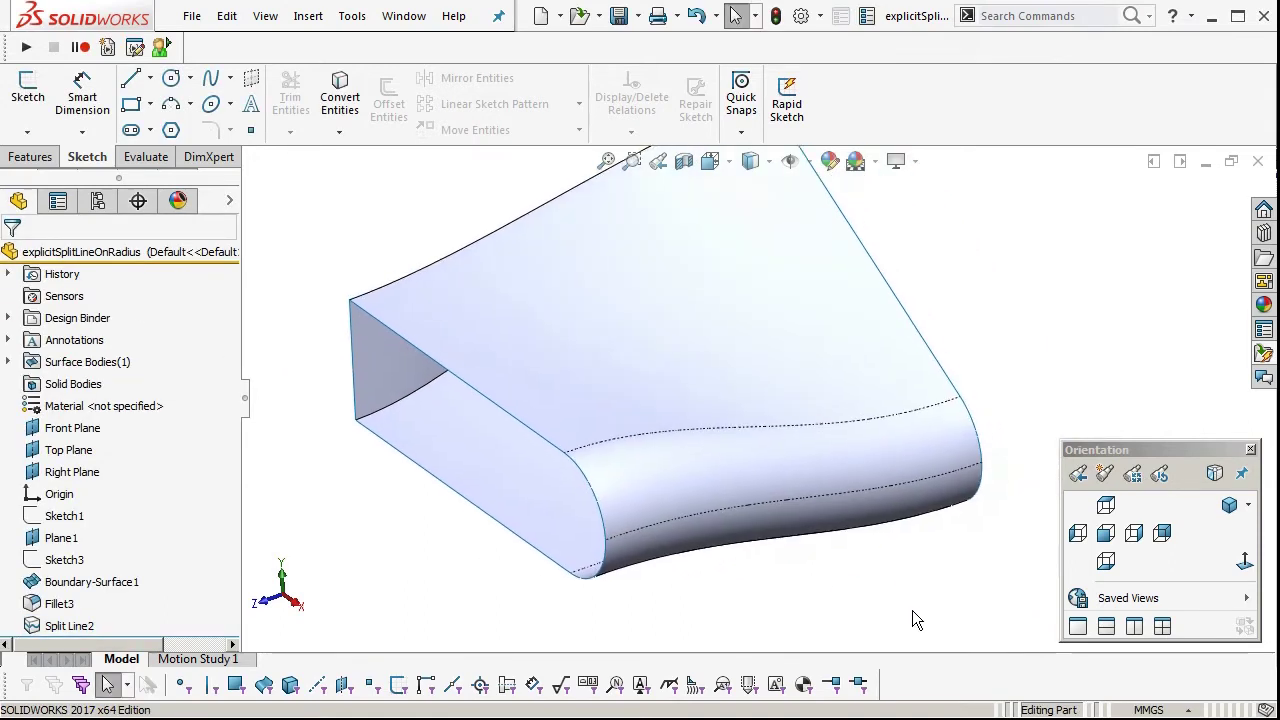
click(801, 500)
click(777, 601)
click(266, 18)
mouse_move(316, 112)
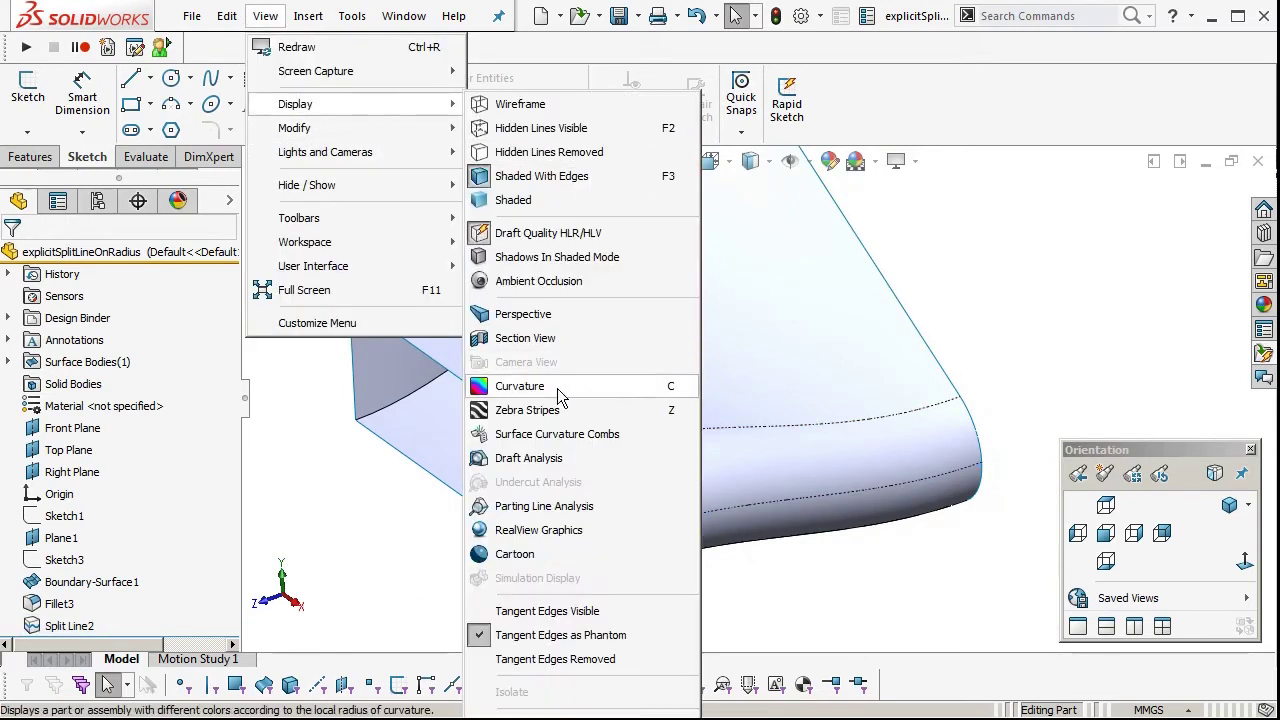
click(546, 459)
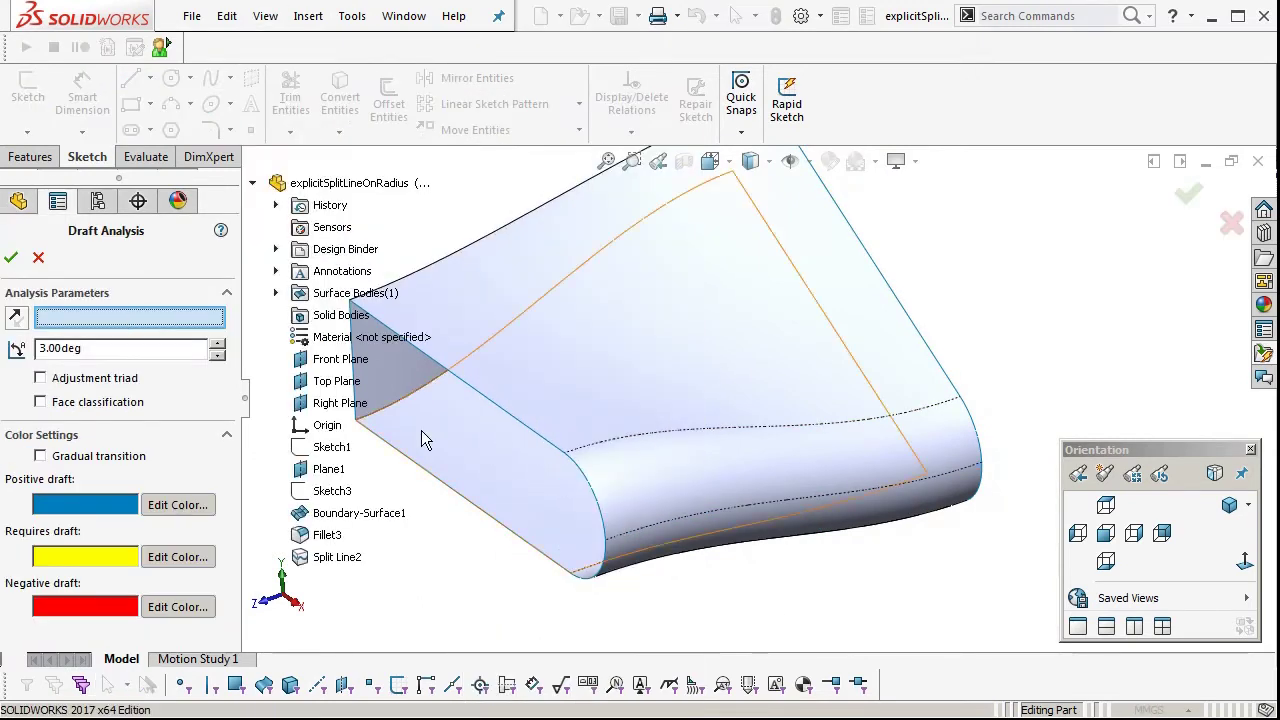
click(338, 381)
scroll(540, 520, down, 5)
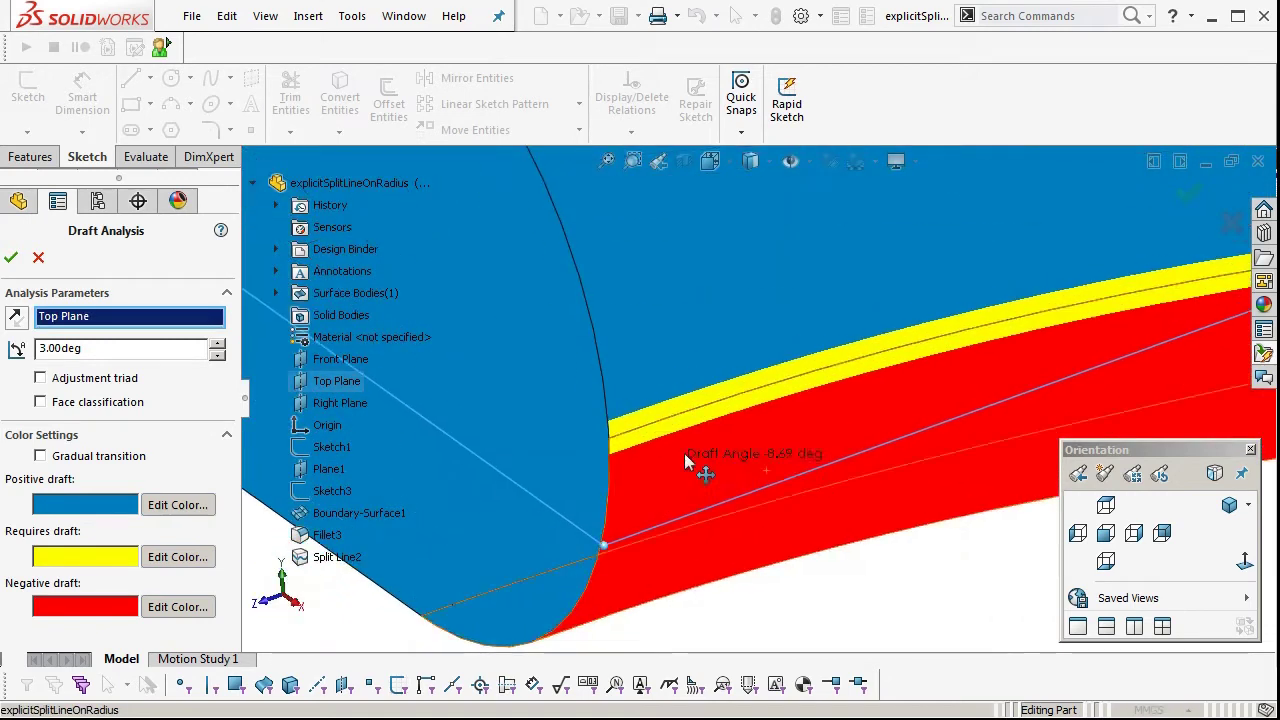
Check the split line at a 0.1 degree draft angle and close the analysis without keeping it
double_click(119, 348)
text(0.1)
key(Return)
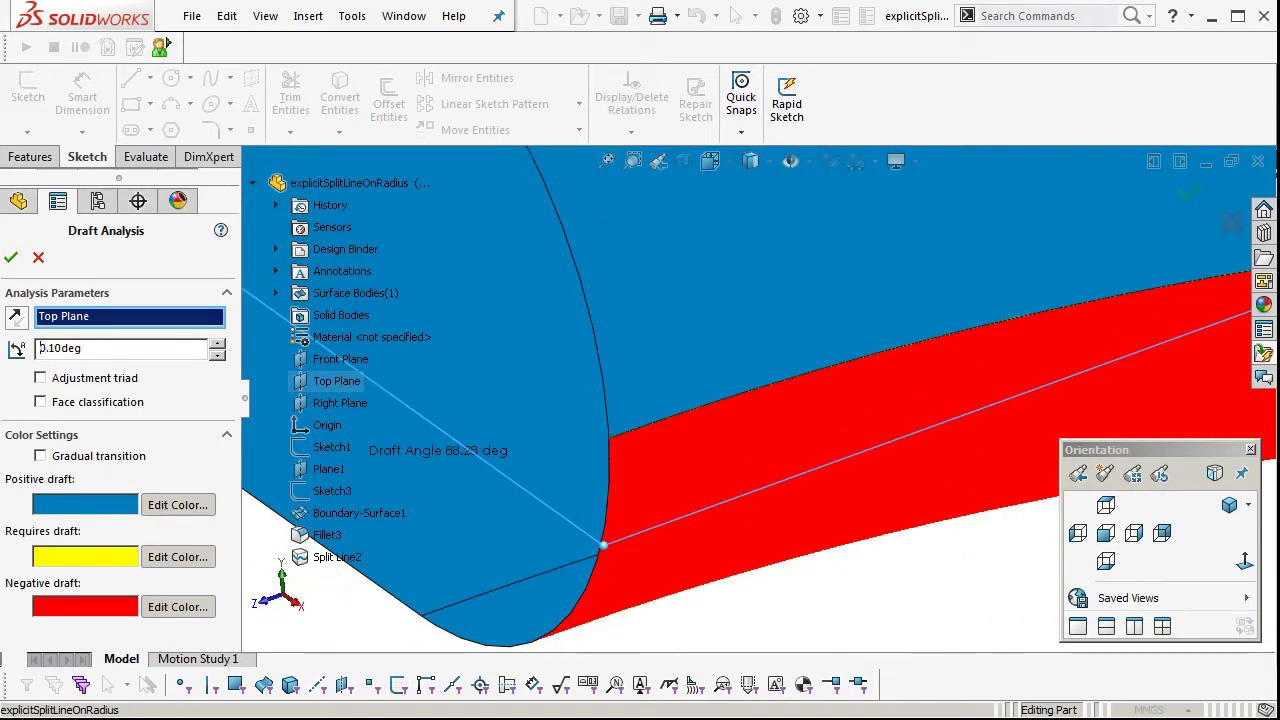
scroll(744, 400, up, 5)
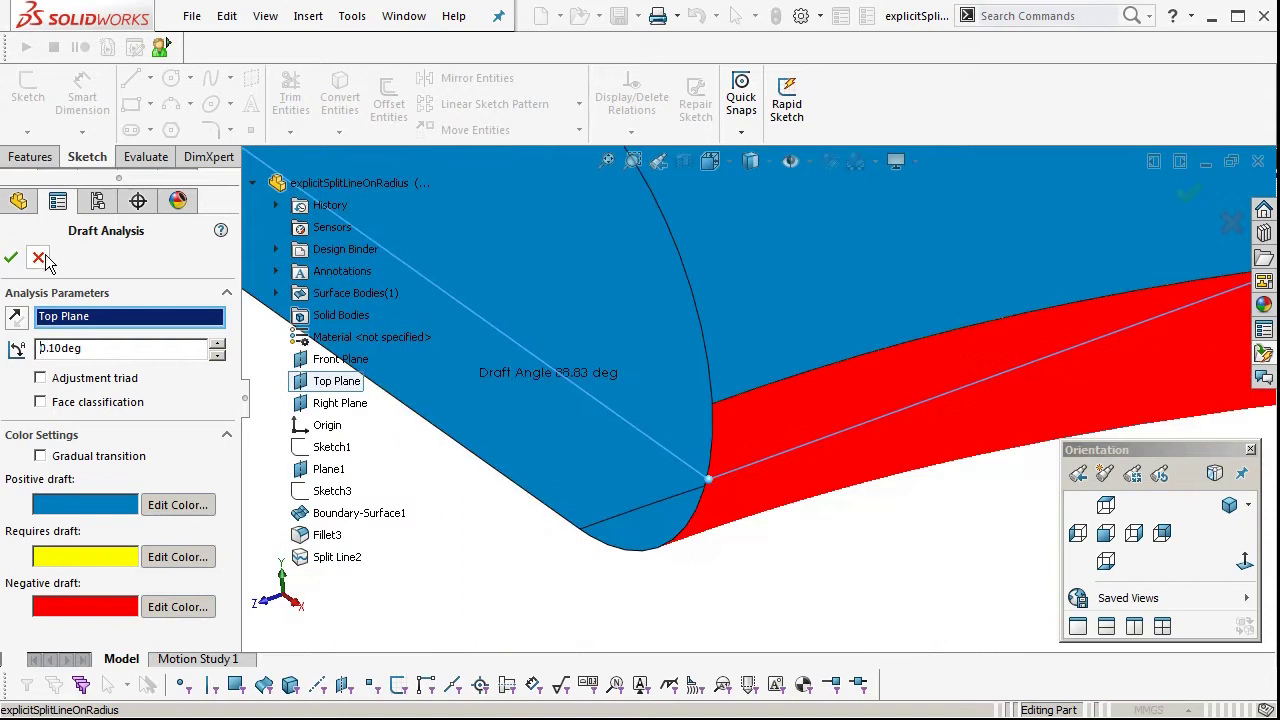
click(38, 257)
scroll(610, 590, up, 3)
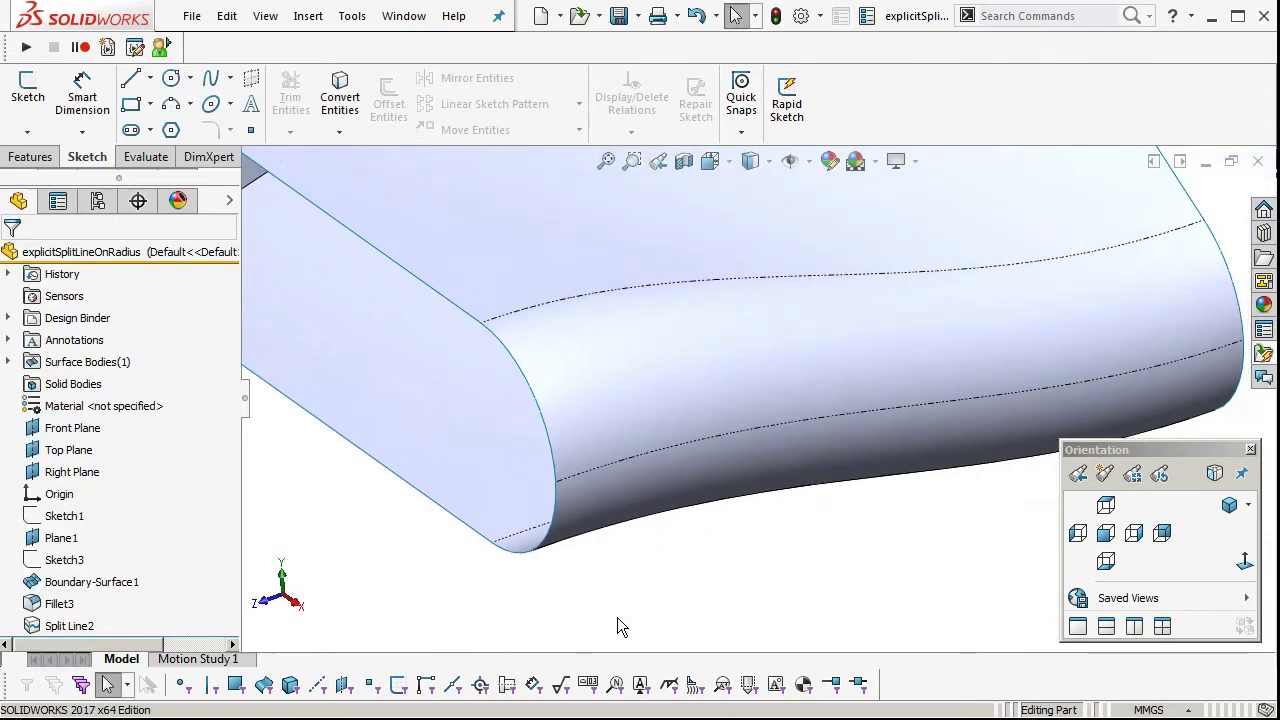
Create a 3D sketch by converting the split line edge on the fillet, and exit the sketch
click(307, 24)
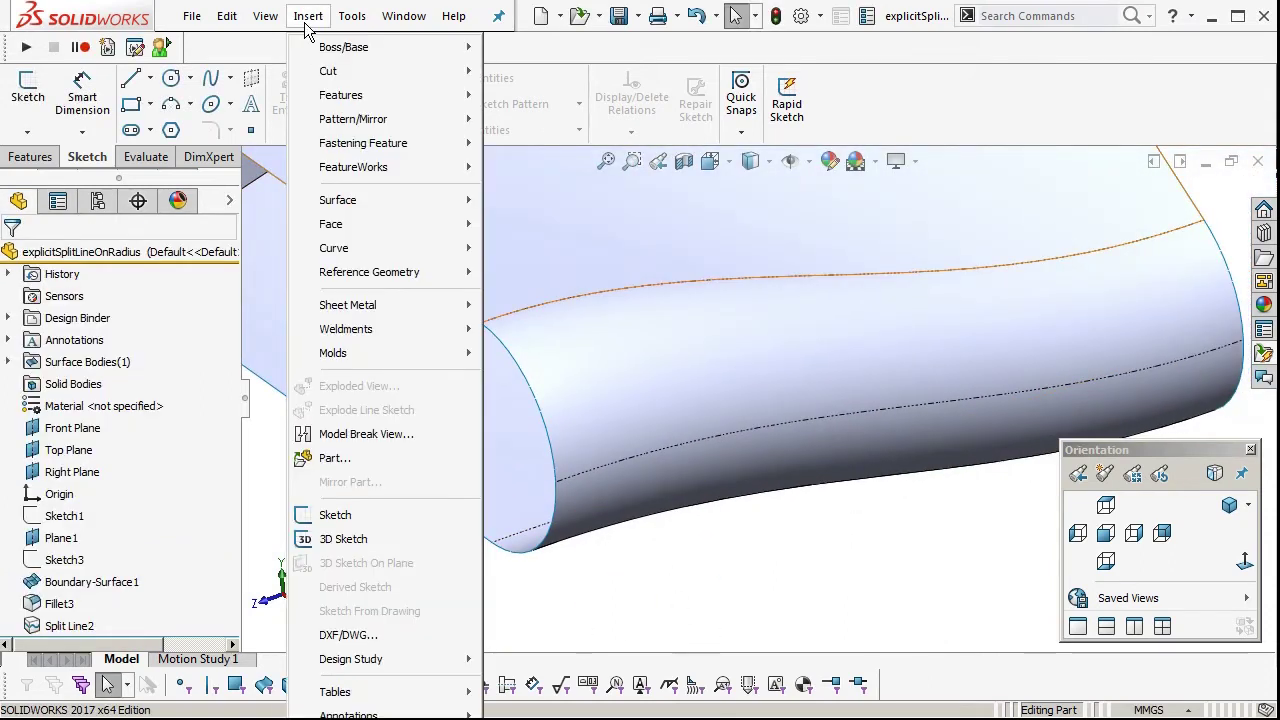
click(343, 539)
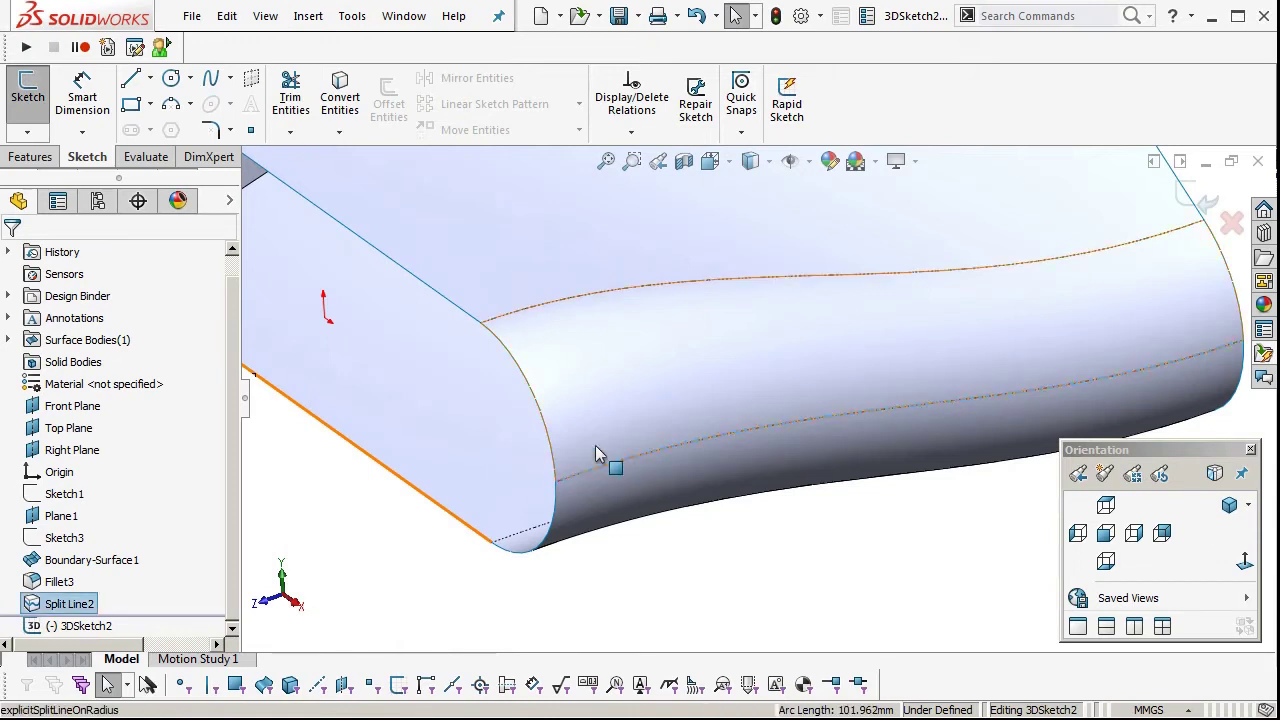
click(558, 426)
click(343, 100)
middle_drag(957, 406, 1000, 417)
click(1197, 200)
ctrl+middle_drag(893, 445, 942, 436)
click(901, 559)
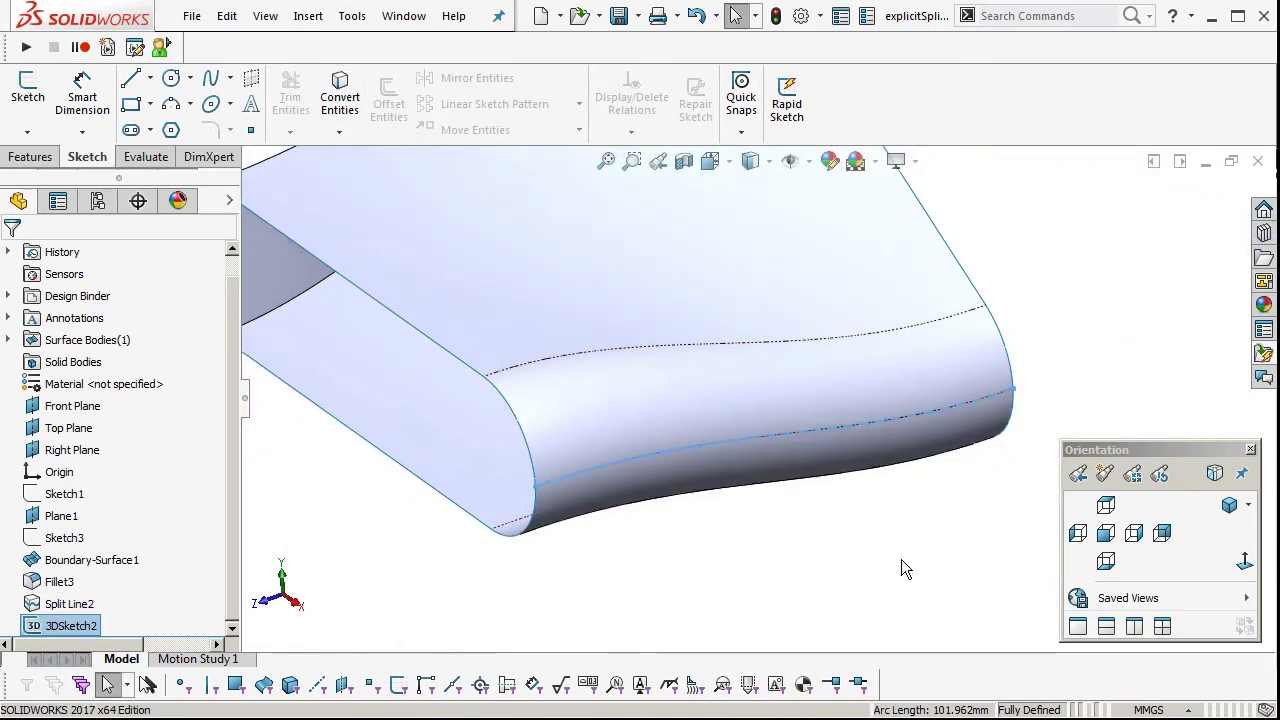
Delete both split fillet faces with the Delete option, leaving the 3D sketch curve between the open surface edges
click(613, 464)
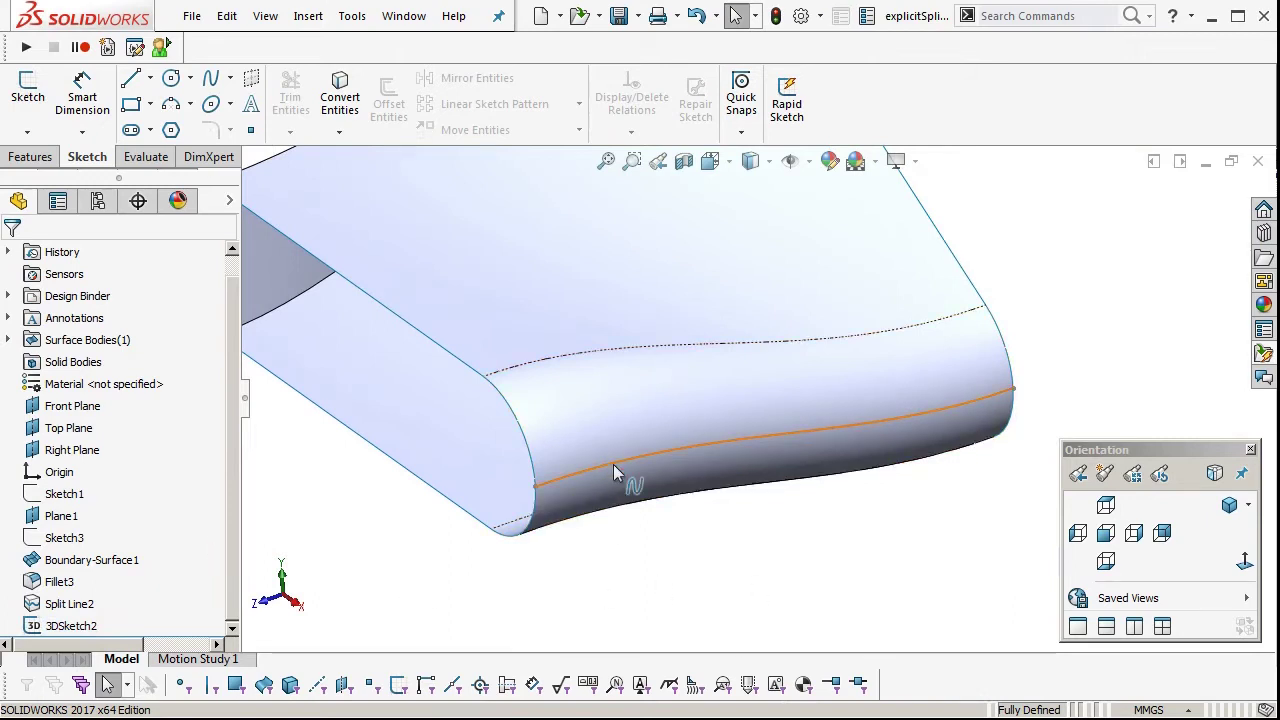
click(265, 16)
click(272, 16)
click(308, 16)
mouse_move(341, 236)
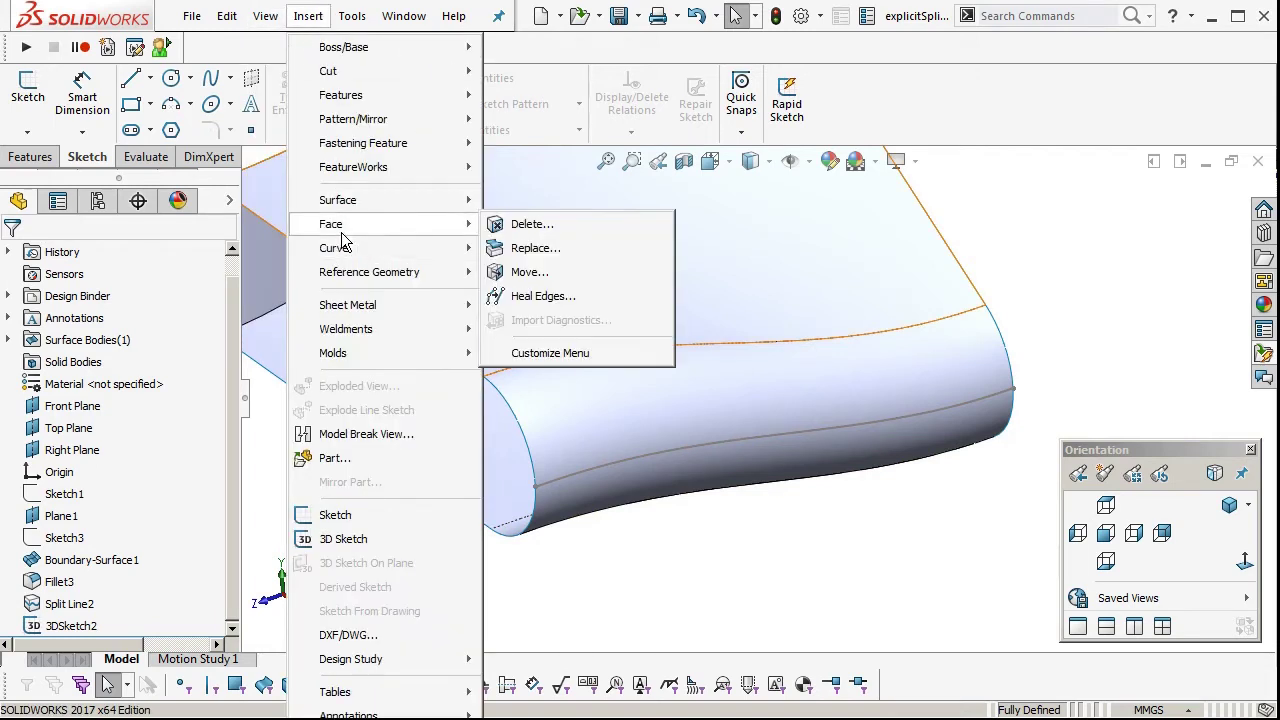
click(515, 226)
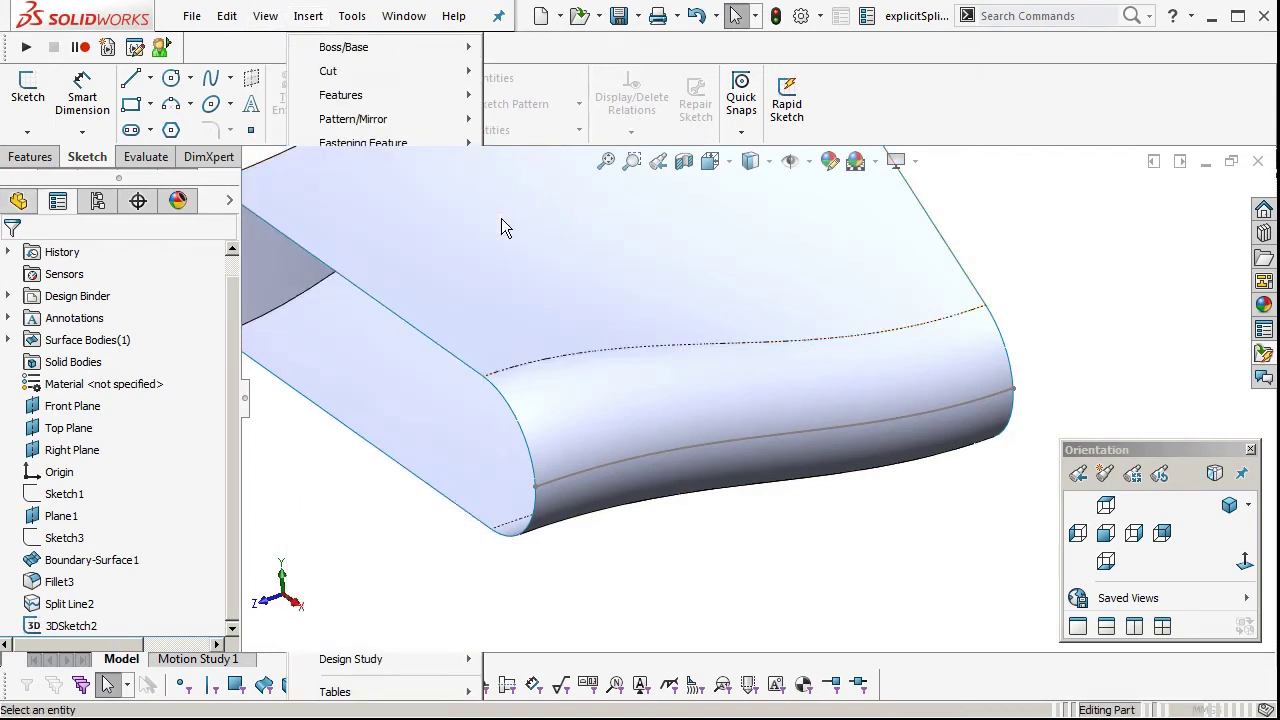
click(574, 432)
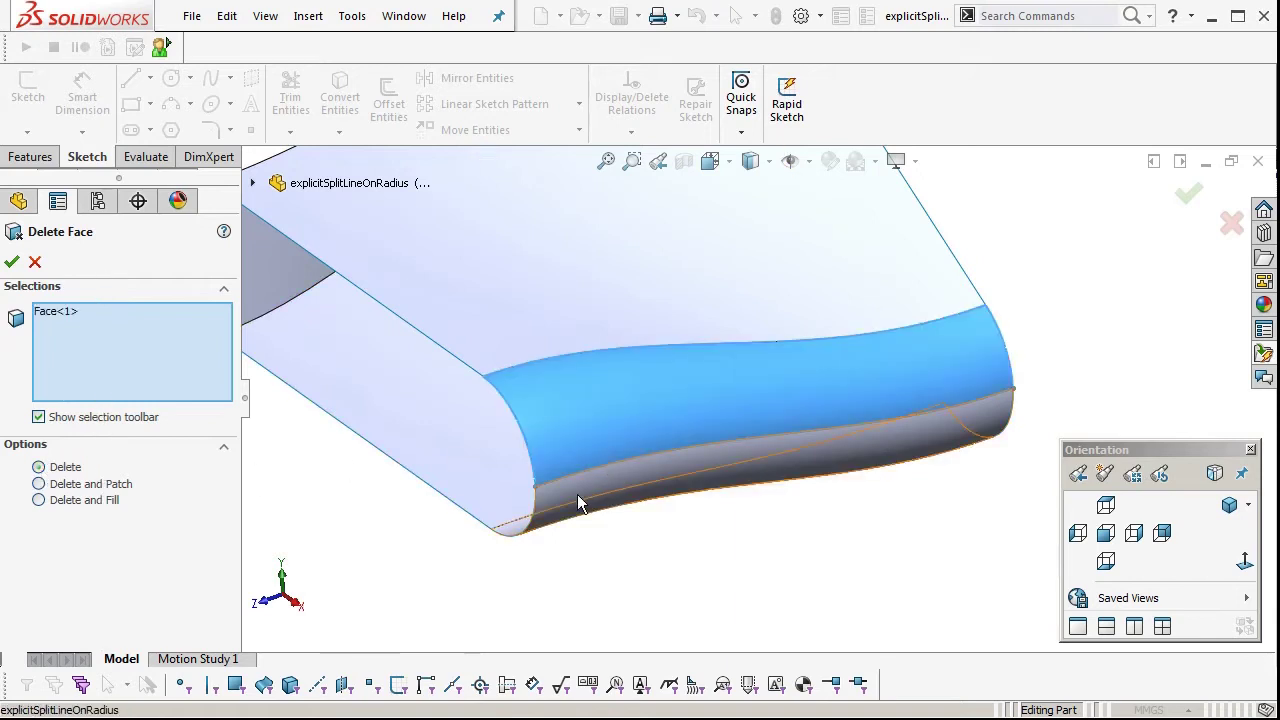
click(574, 498)
key(Return)
scroll(760, 573, up, 2)
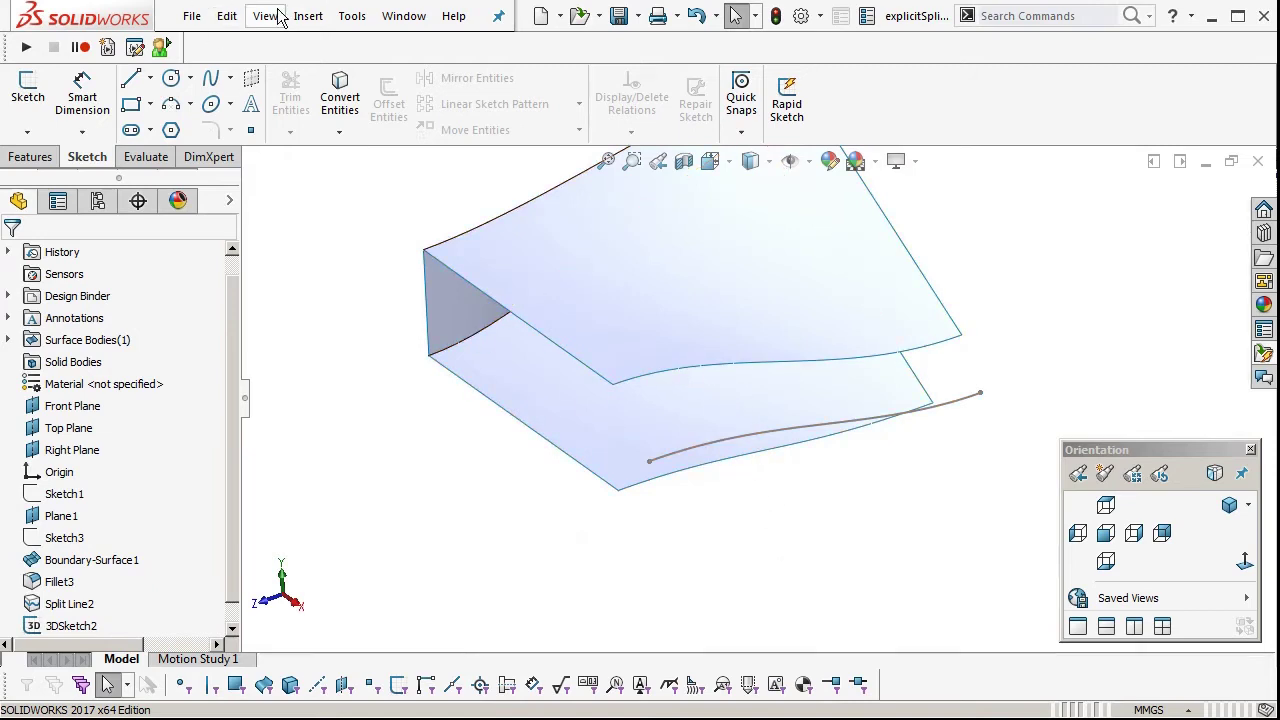
middle_drag(771, 394, 860, 372)
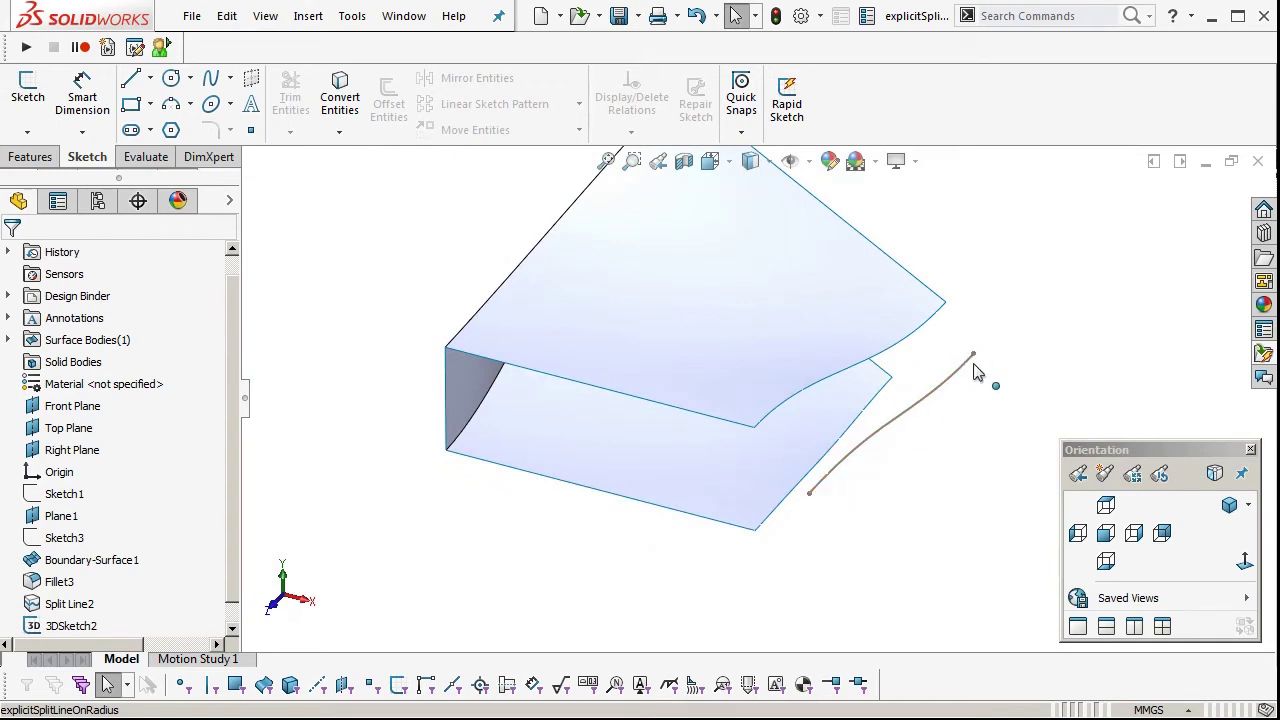
middle_drag(967, 418, 921, 424)
click(308, 16)
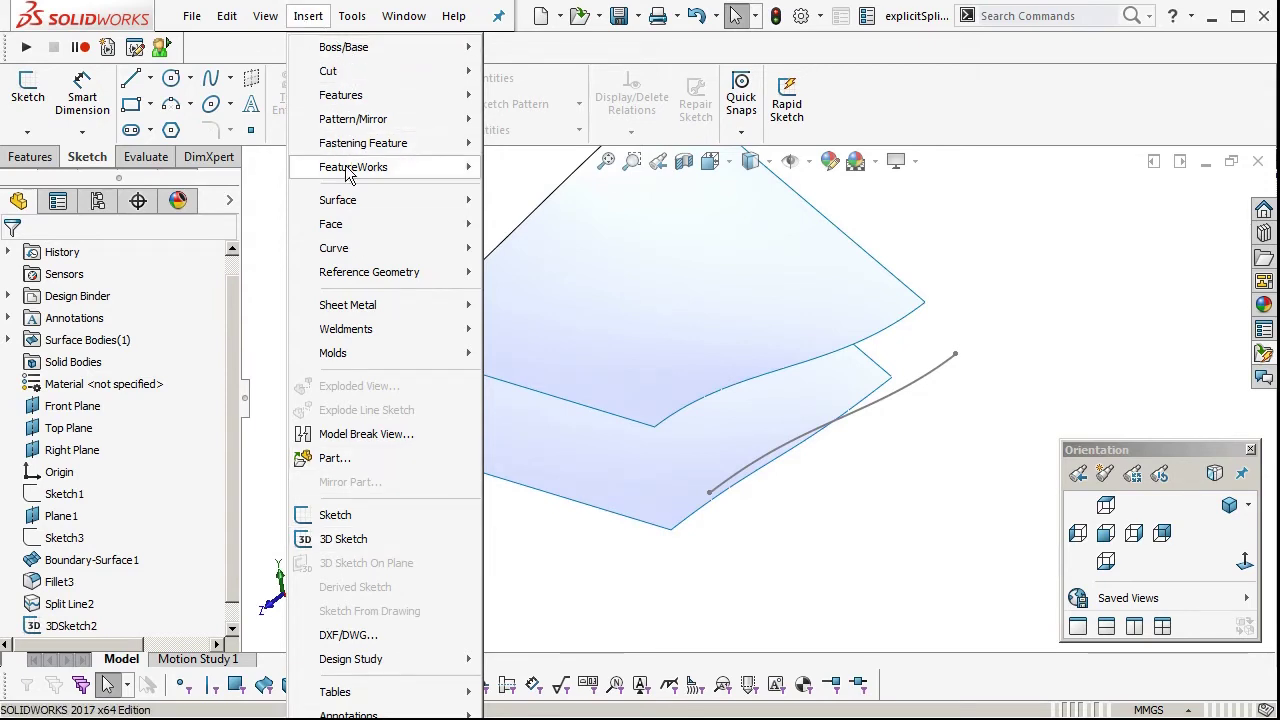
mouse_move(371, 202)
click(530, 200)
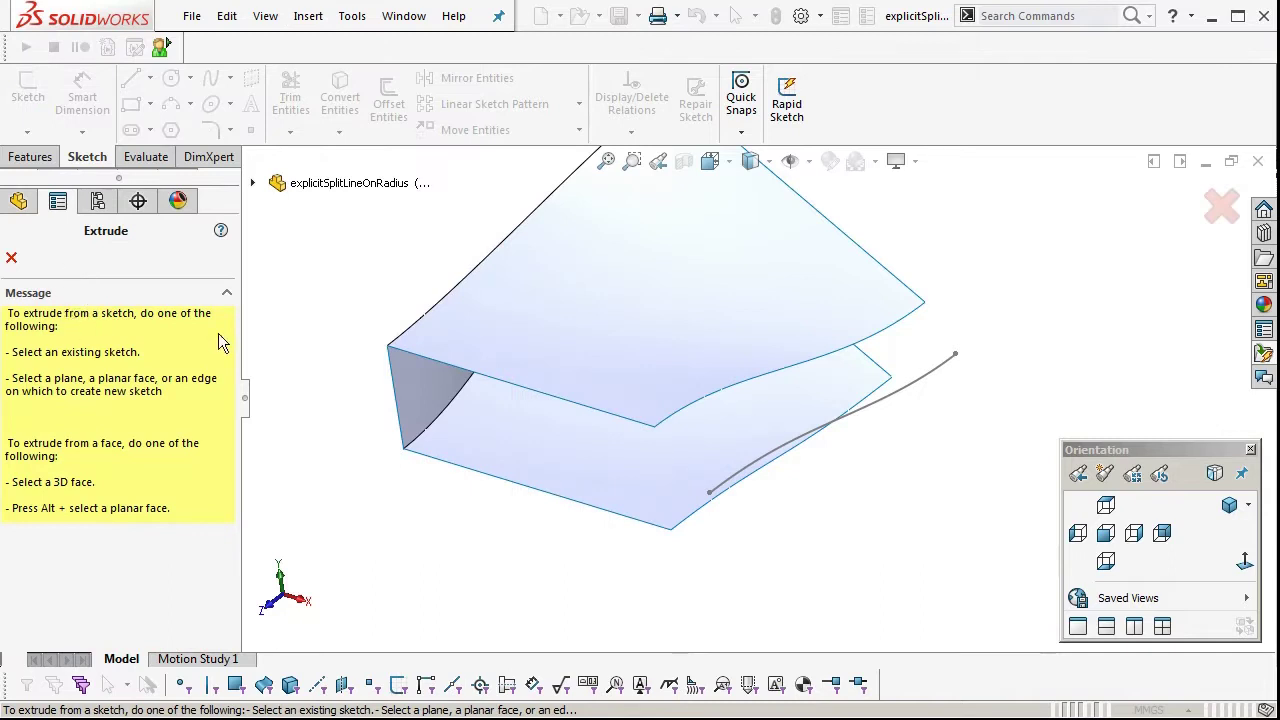
Start a 10 mm blind surface extrusion of the 3D sketch curve, using the Top Plane as its direction
click(70, 604)
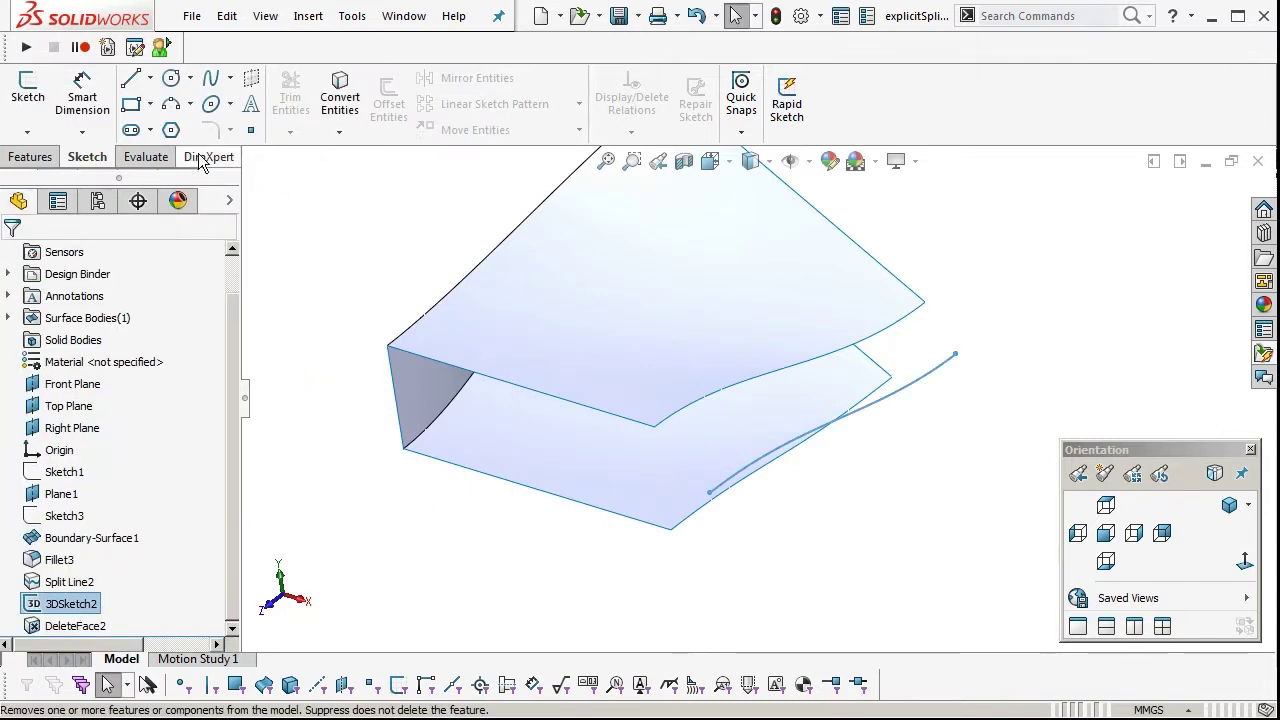
click(310, 16)
mouse_move(344, 199)
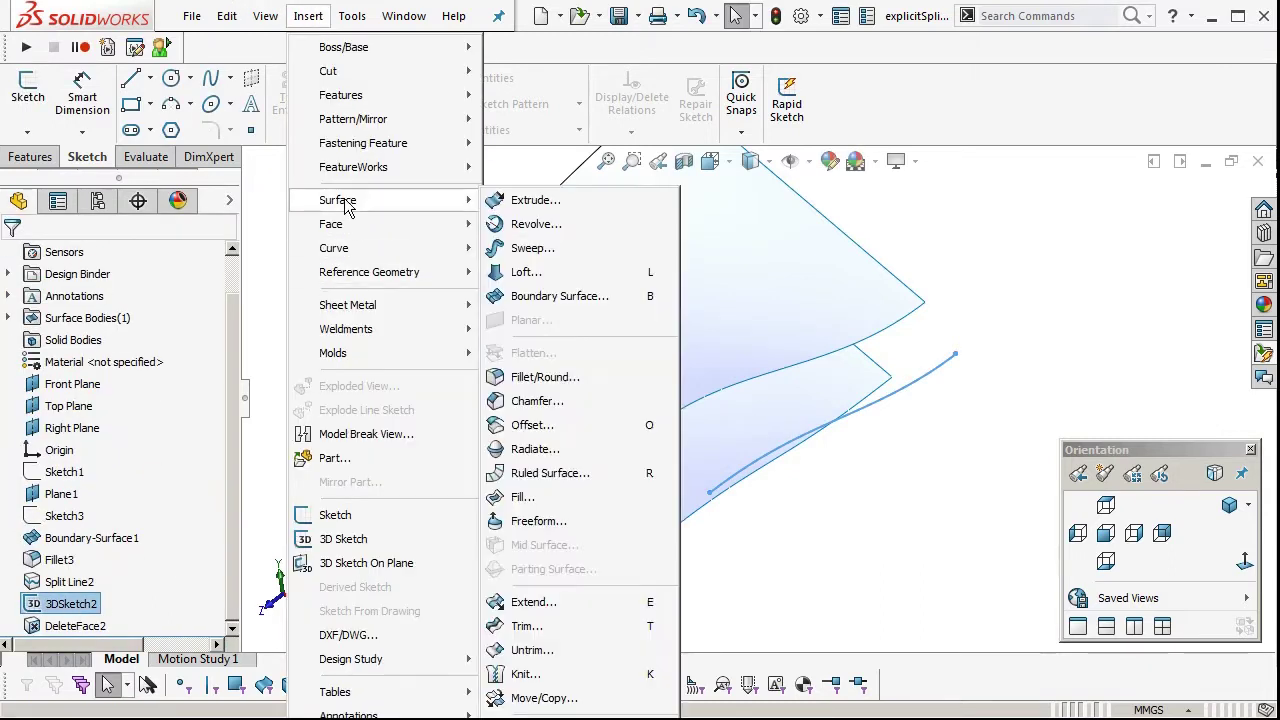
click(536, 203)
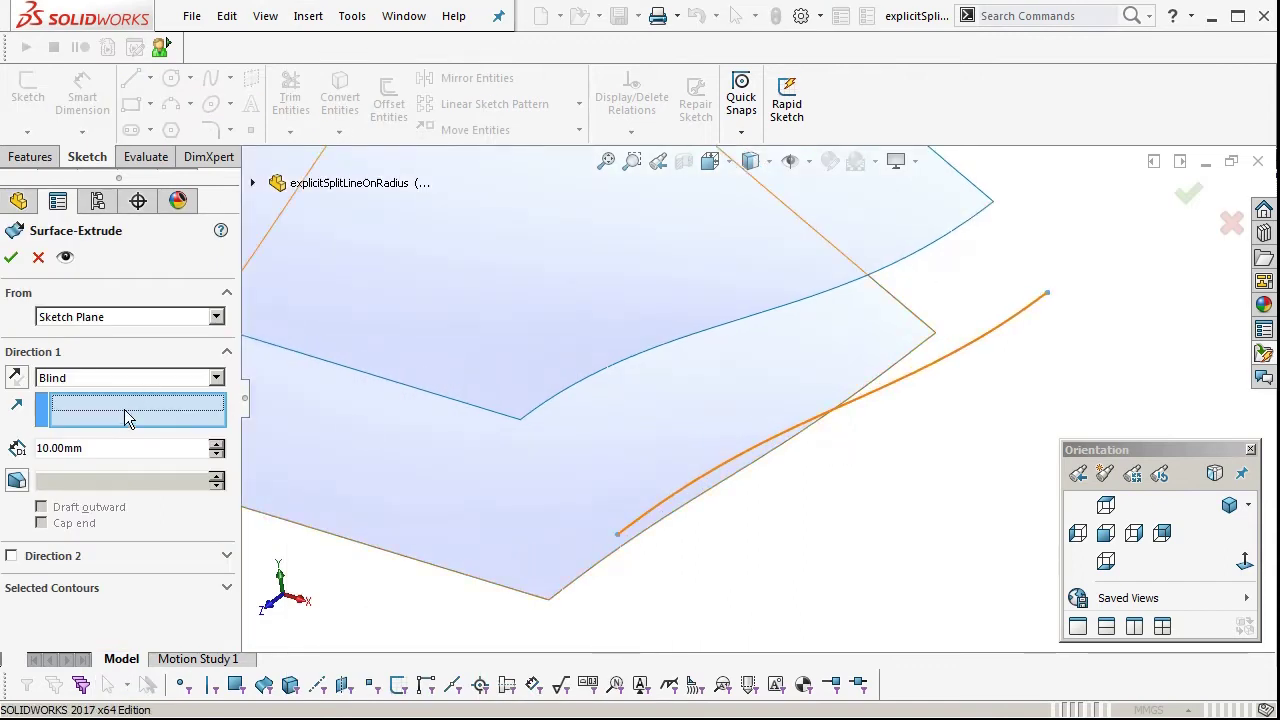
click(256, 187)
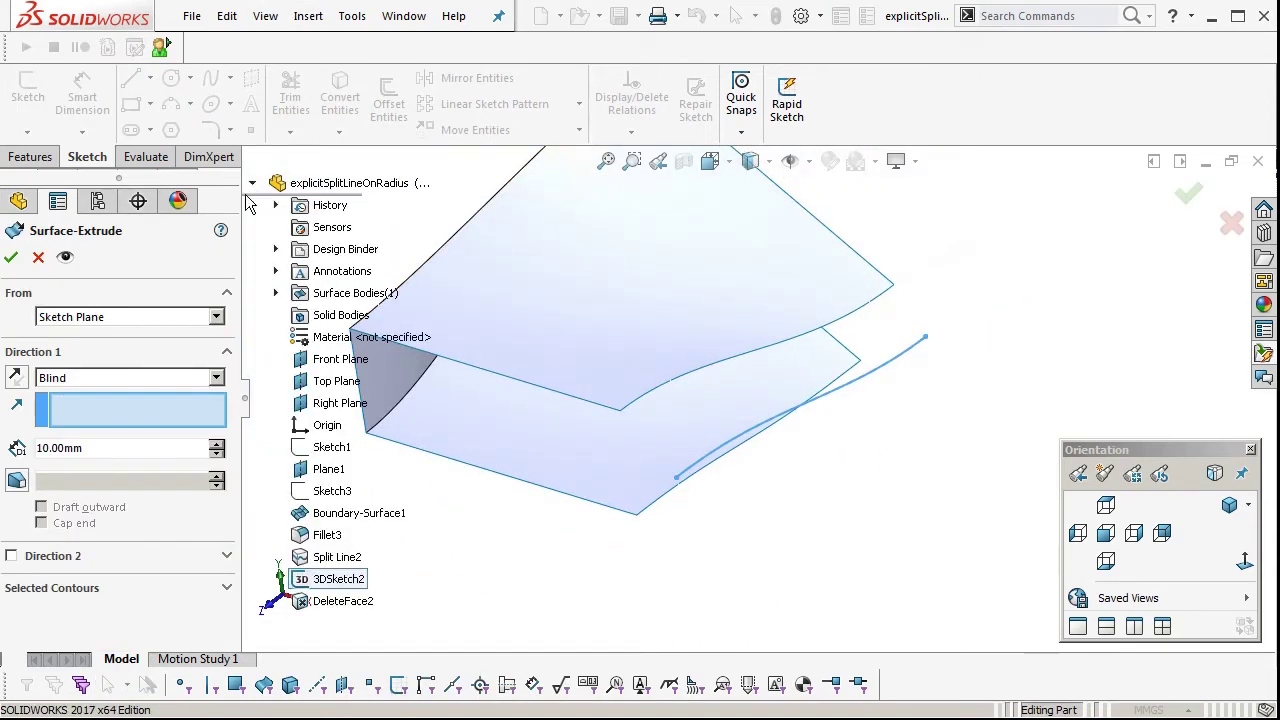
click(330, 381)
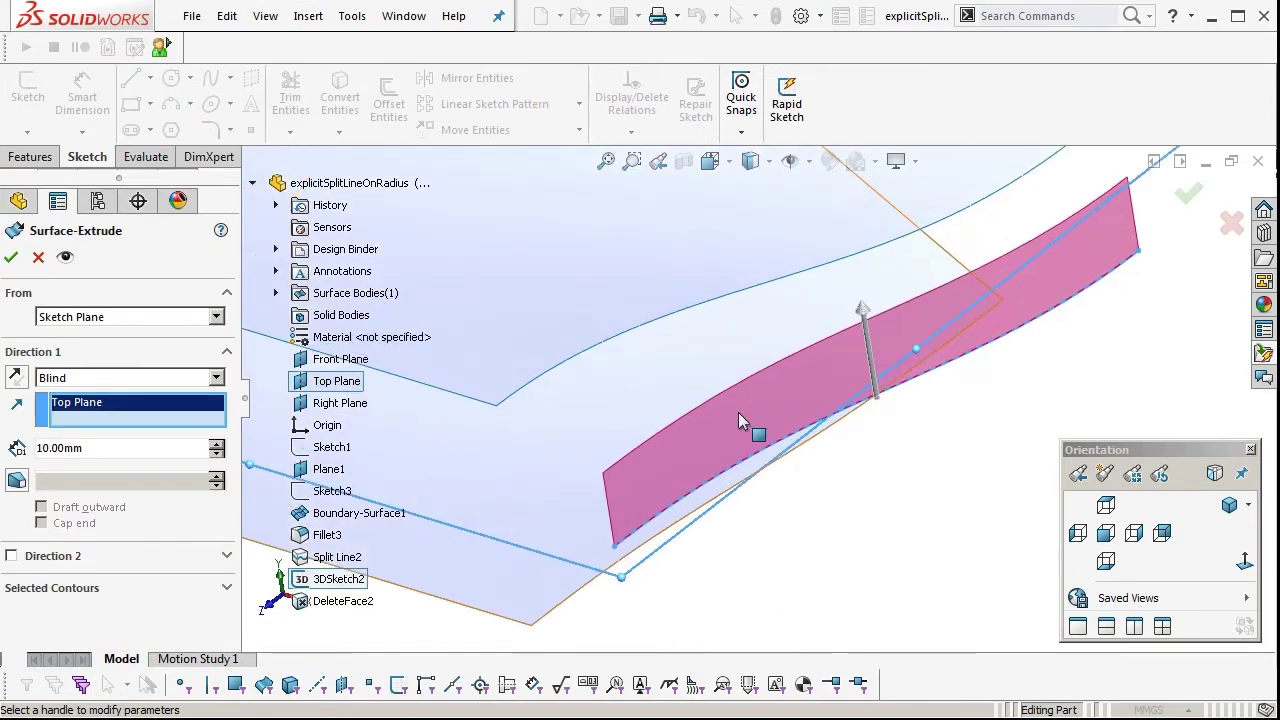
Reverse the surface extrusion to point downward, add a 3 degree draft with Draft outward off, and create it
click(15, 378)
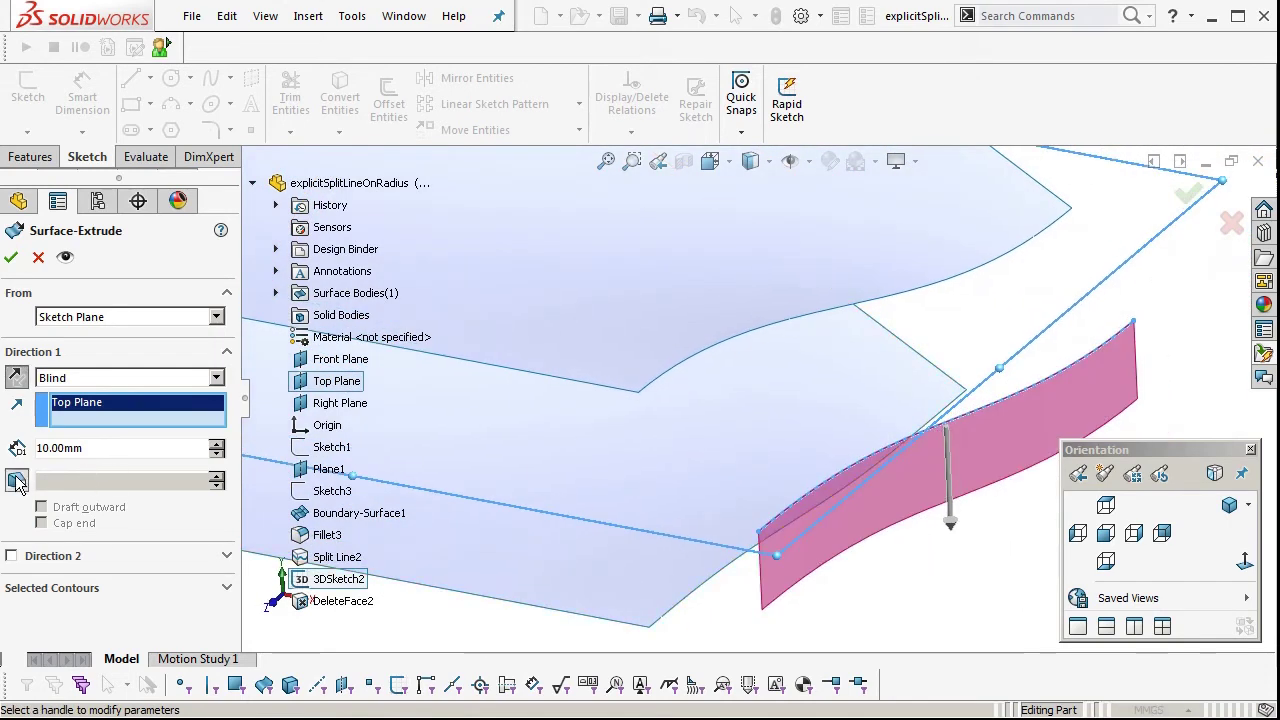
click(16, 481)
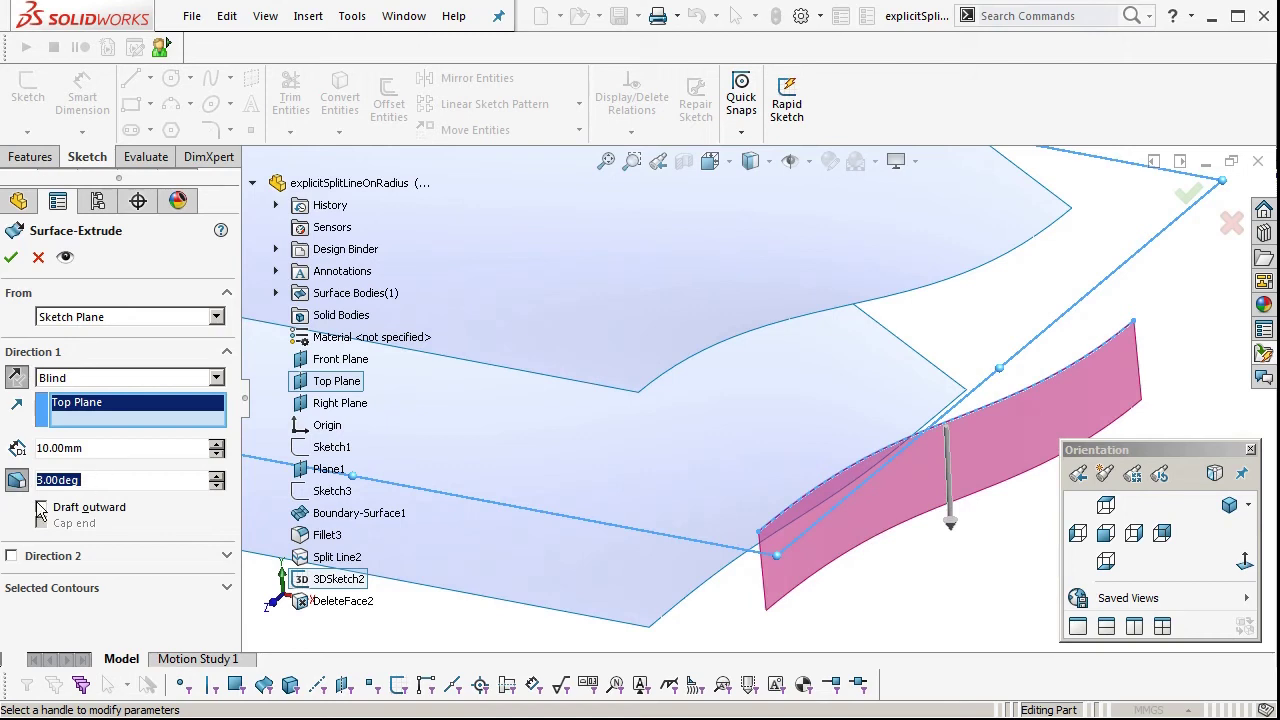
click(42, 508)
click(42, 505)
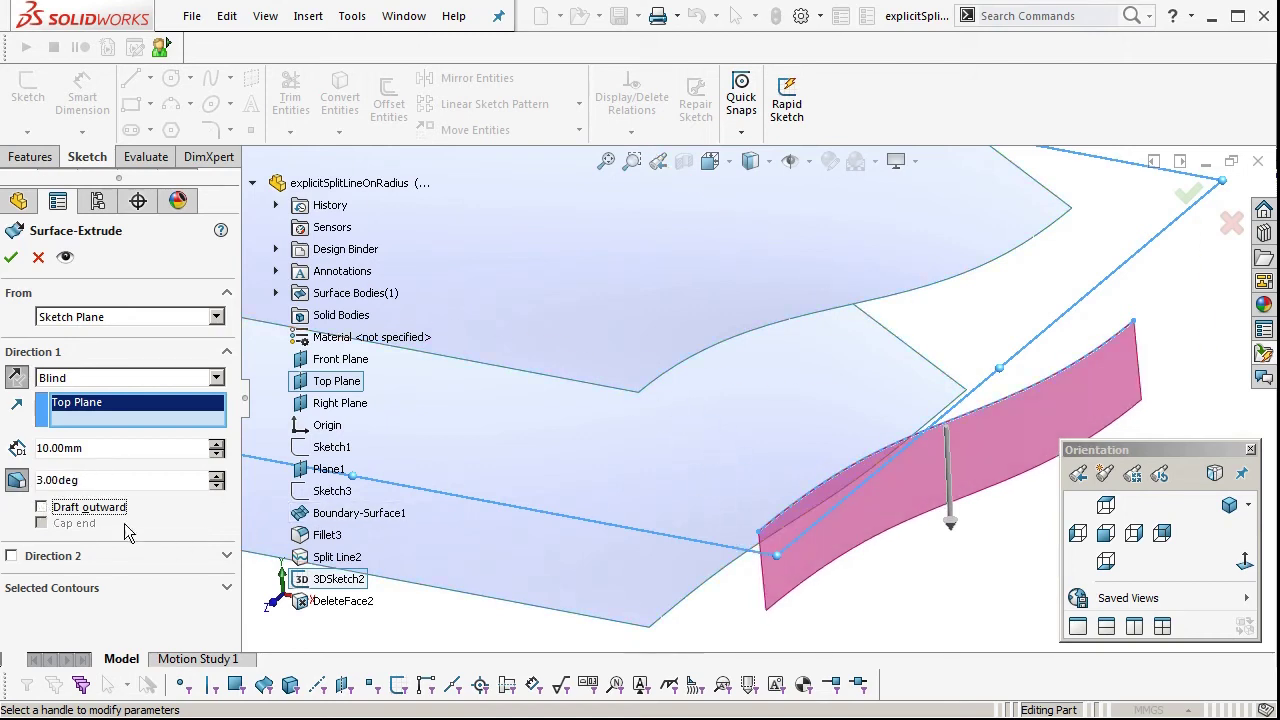
click(87, 509)
click(80, 512)
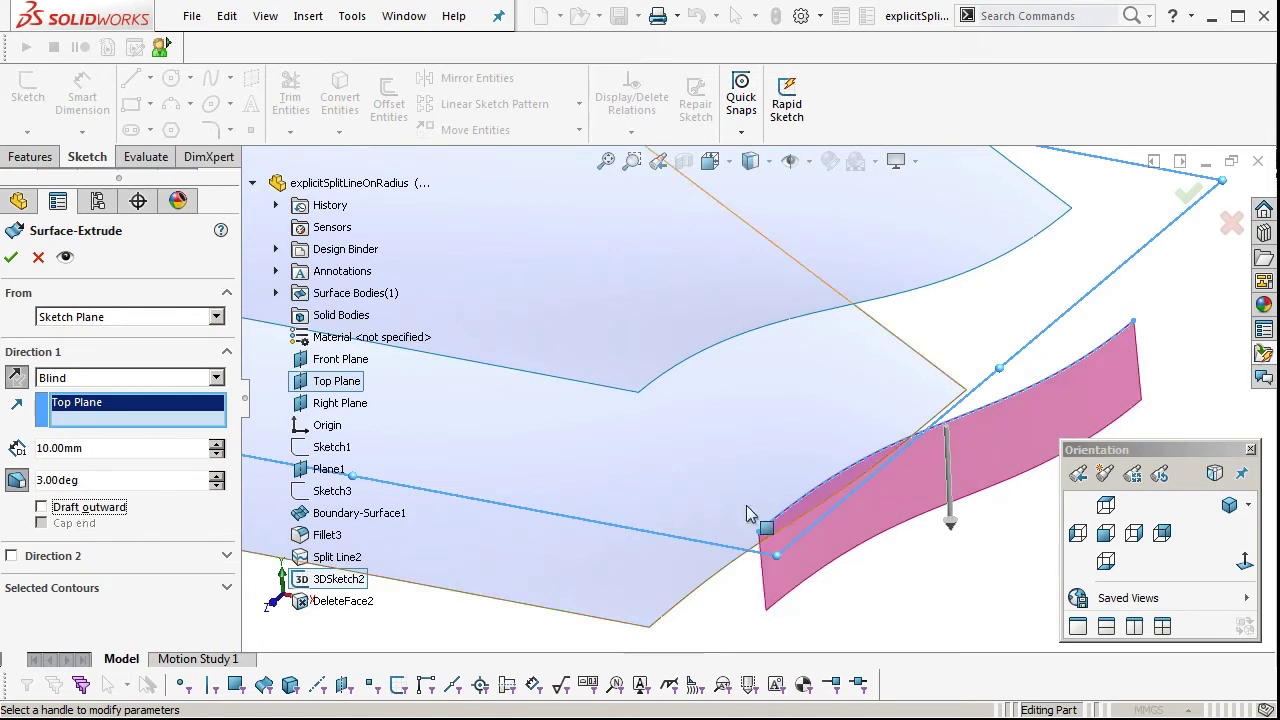
click(1188, 194)
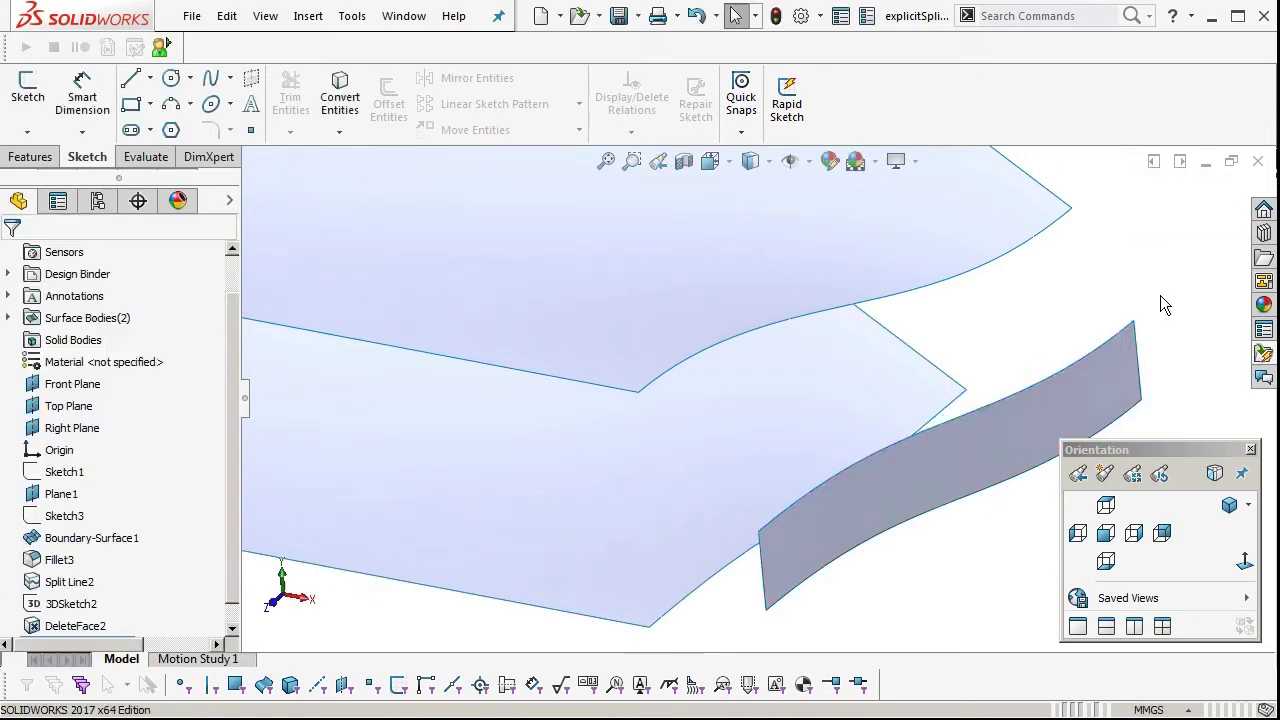
Set up a boundary surface from the upper surface's open edge to the extruded surface's top edge, with Tangency To Face at both edges
middle_drag(1148, 300, 1100, 320)
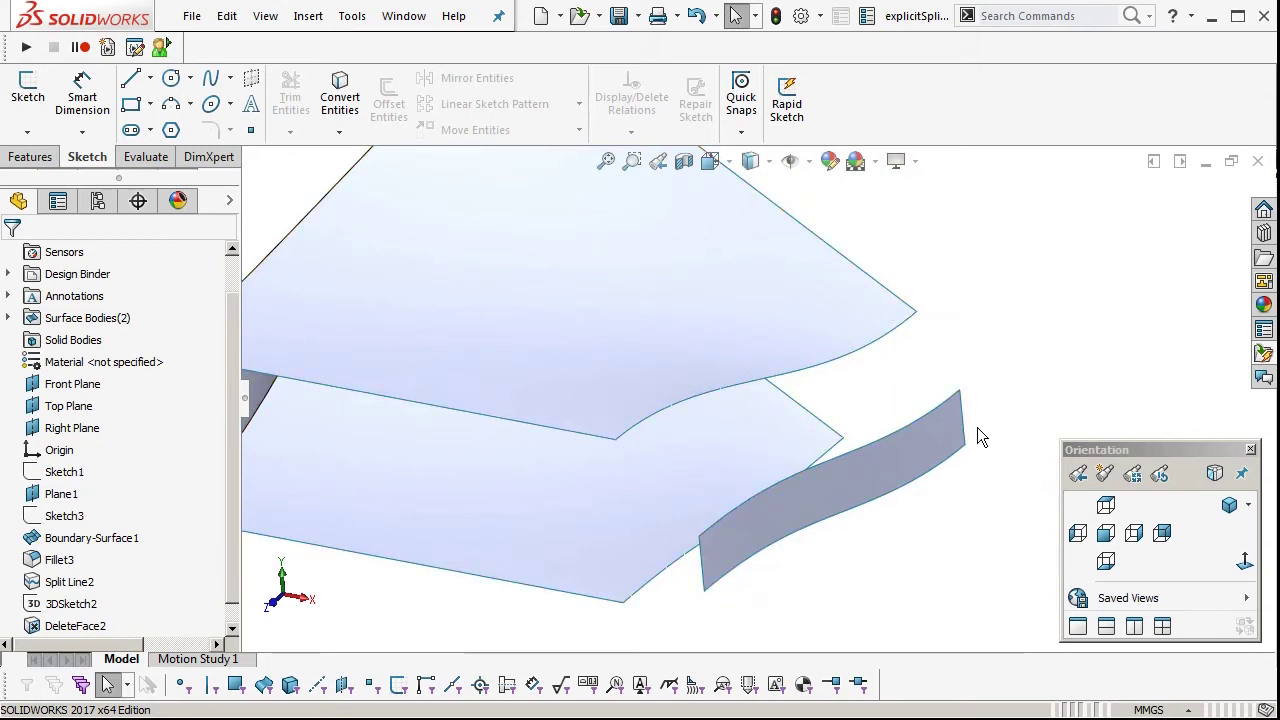
key(b)
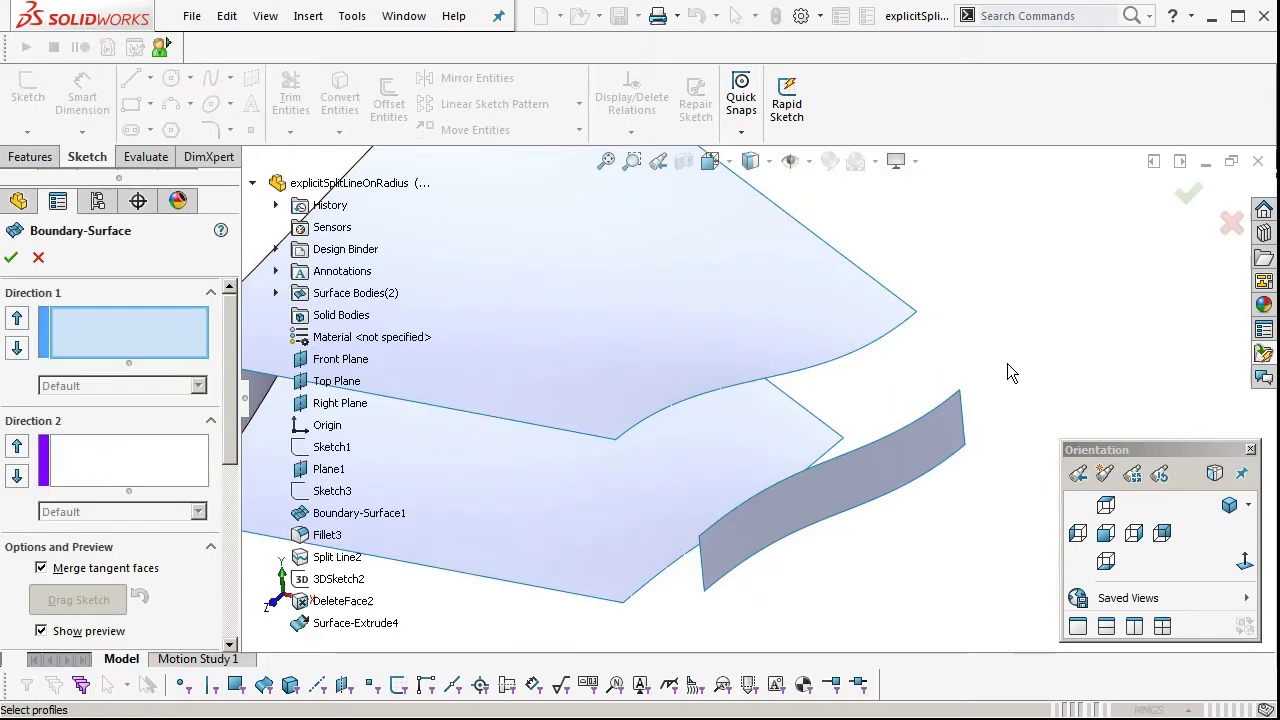
click(634, 435)
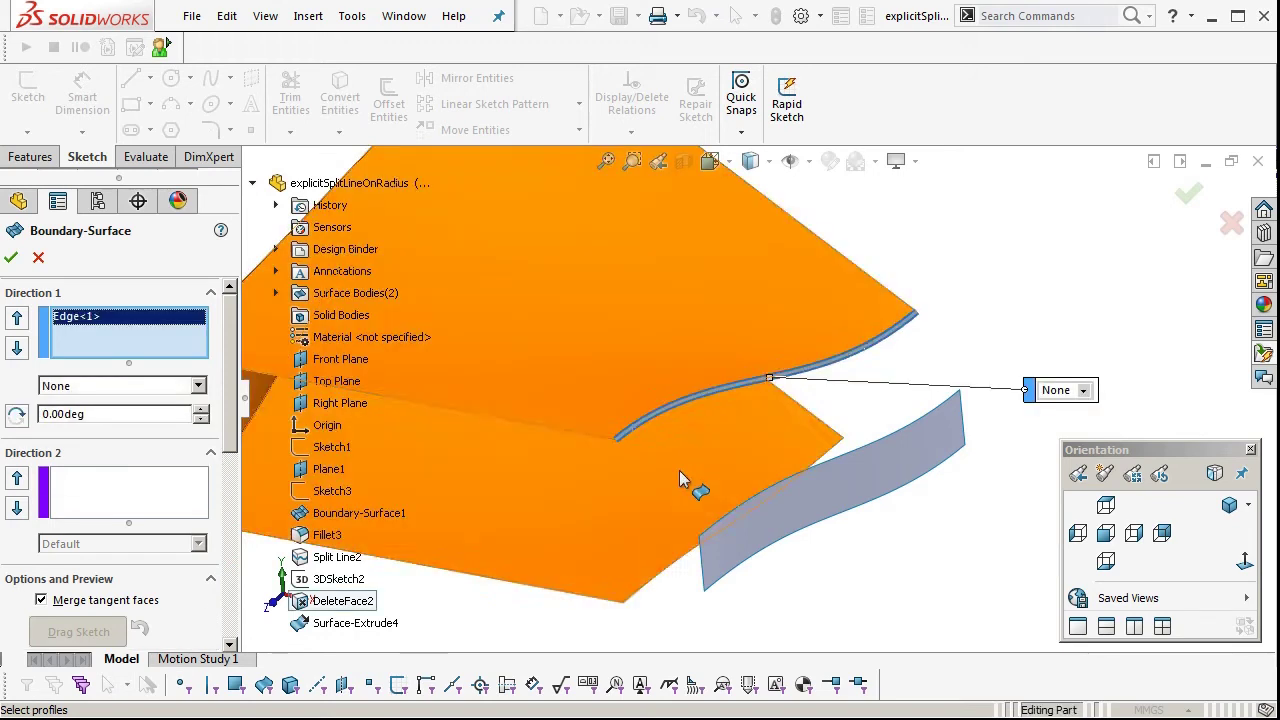
click(721, 523)
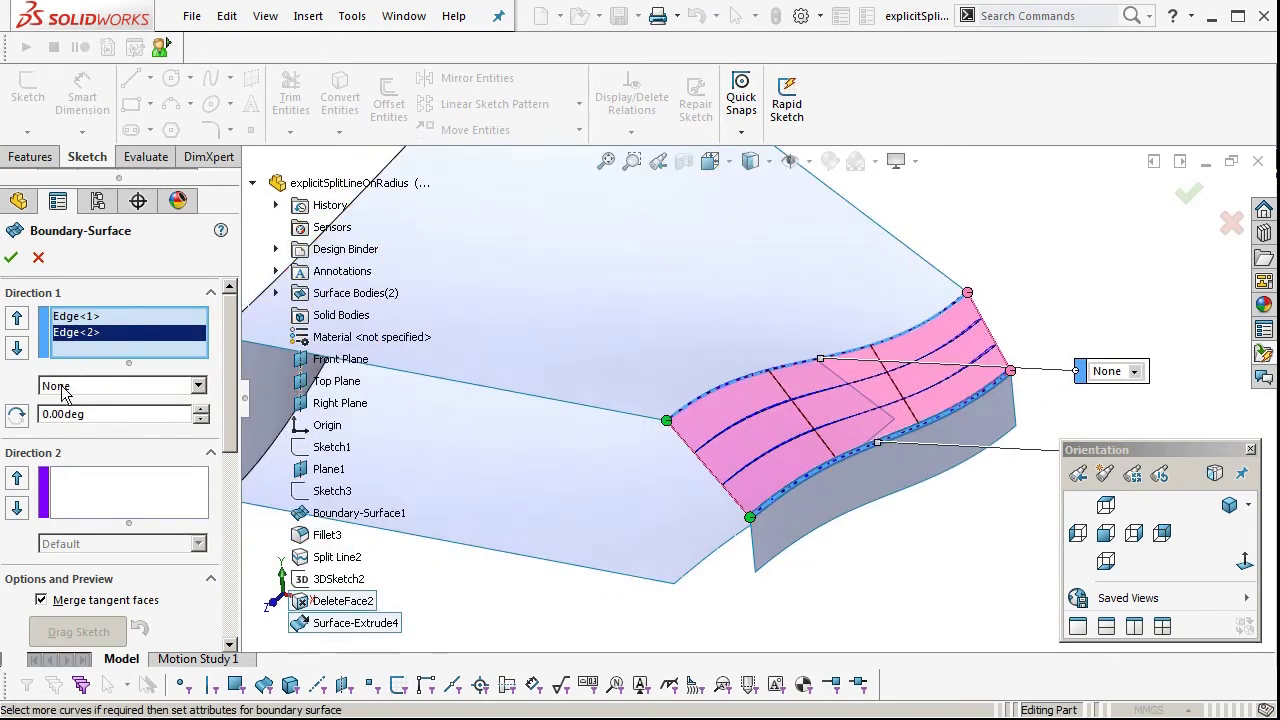
click(62, 388)
click(70, 428)
click(90, 316)
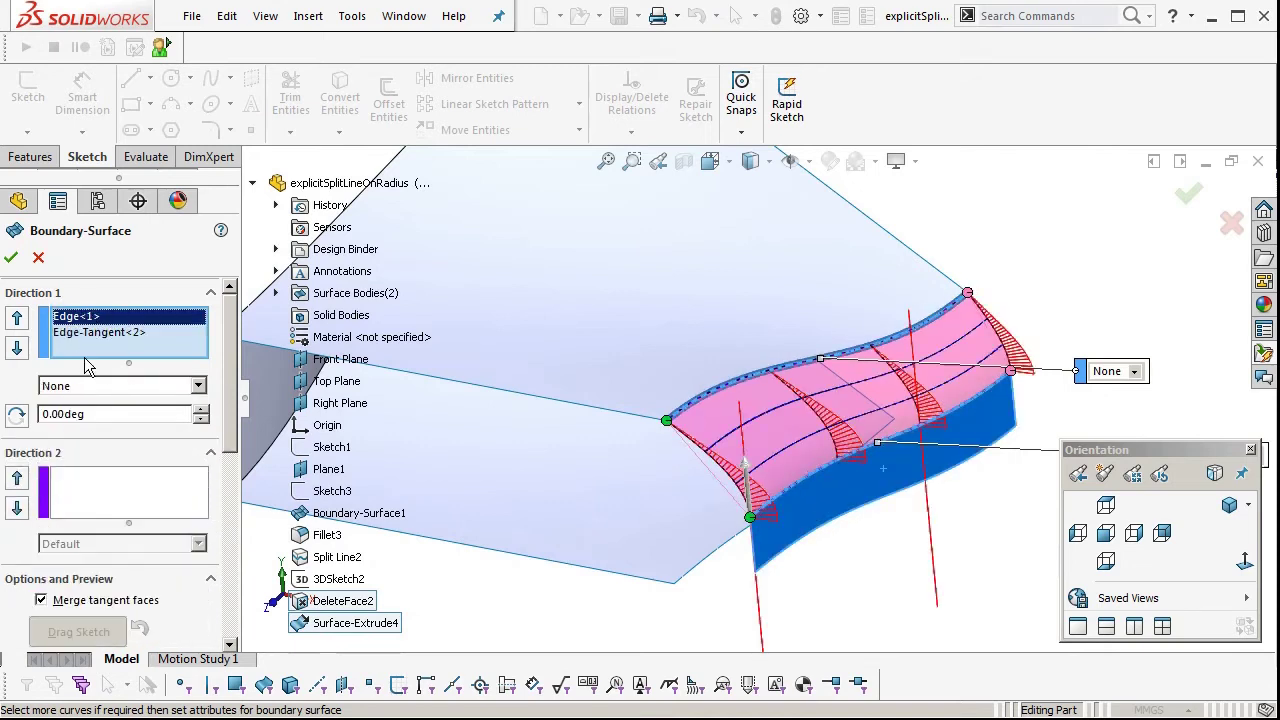
click(82, 386)
click(70, 431)
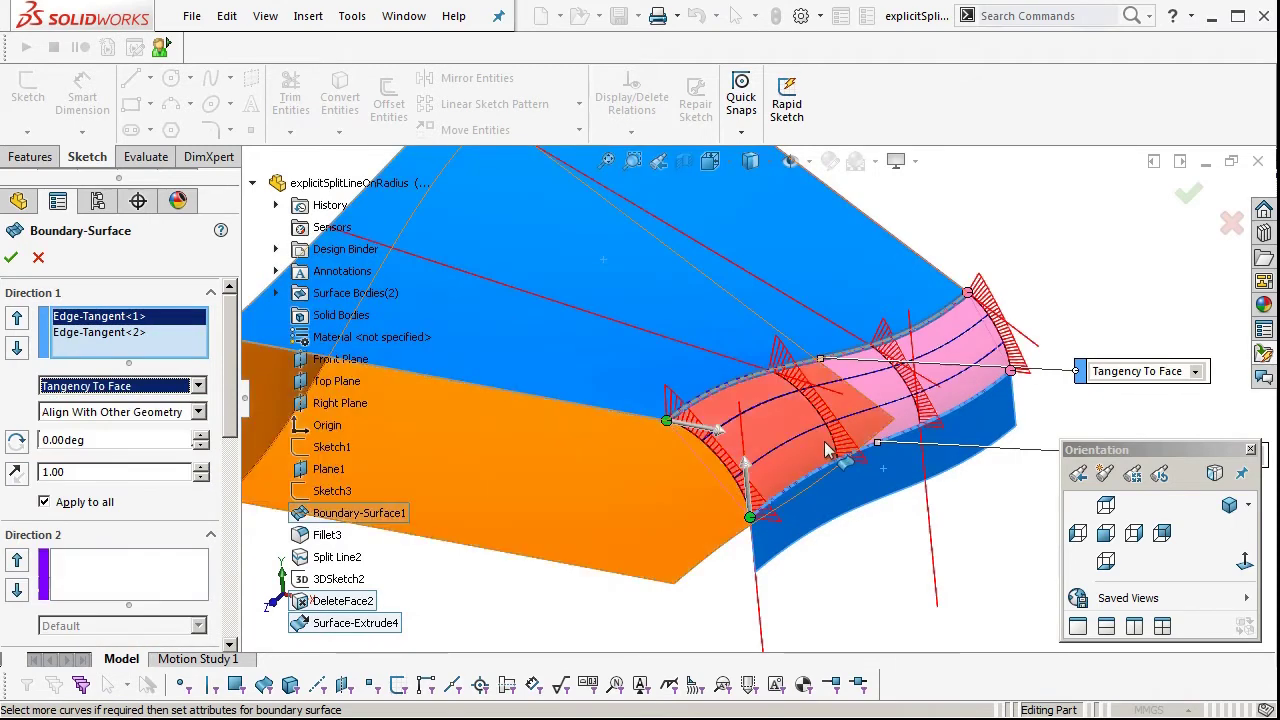
Set the tangent length at the upper surface's edge to 1.3 and create the boundary surface
scroll(826, 453, down, 2)
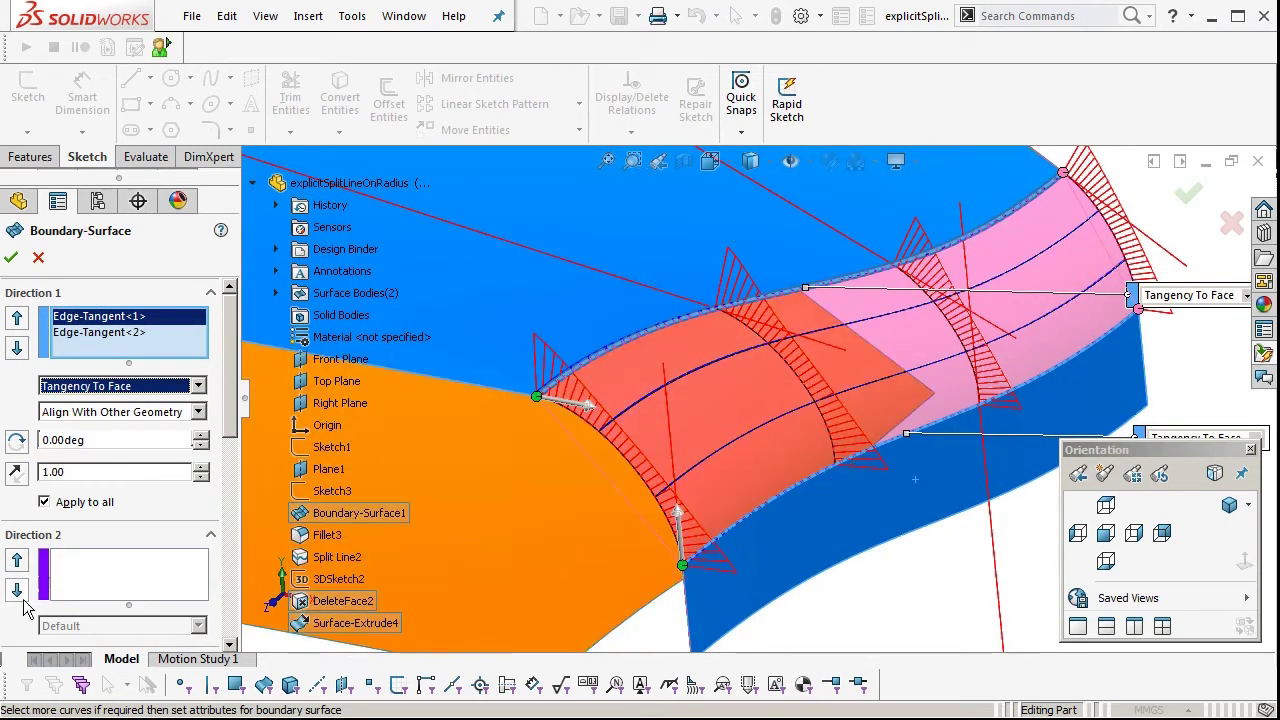
click(90, 475)
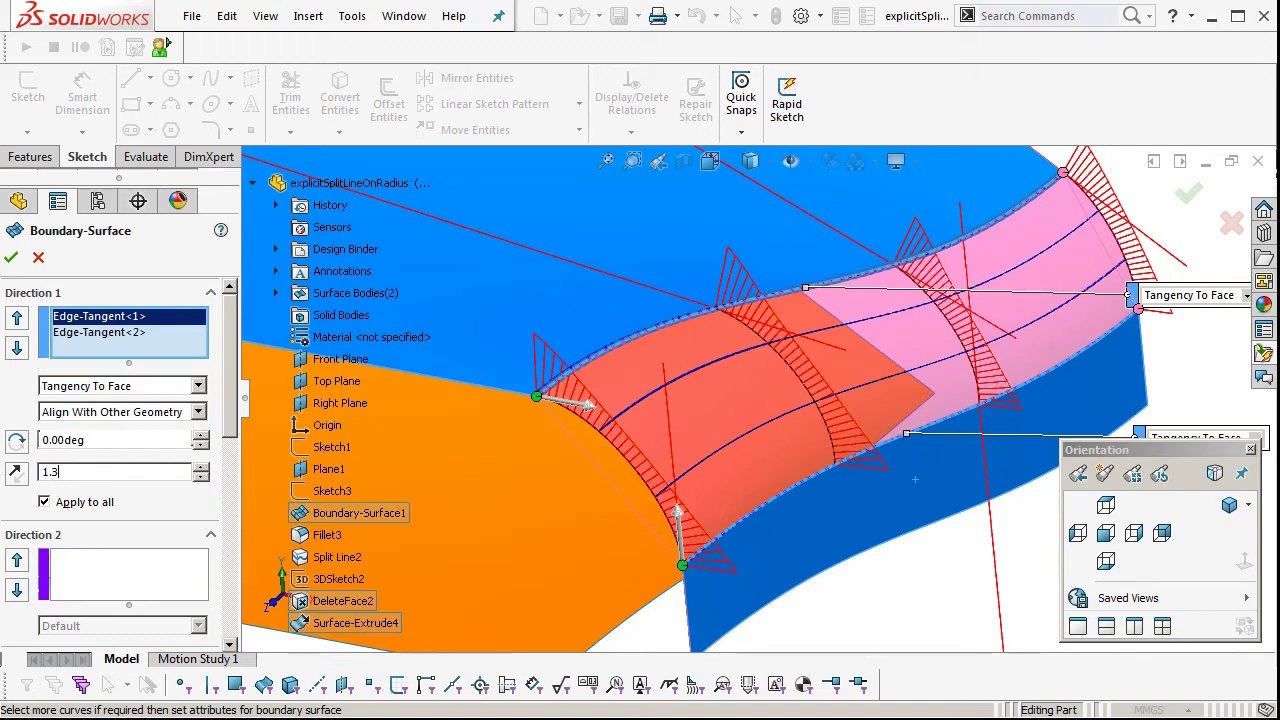
text(1.3)
key(Return)
click(114, 334)
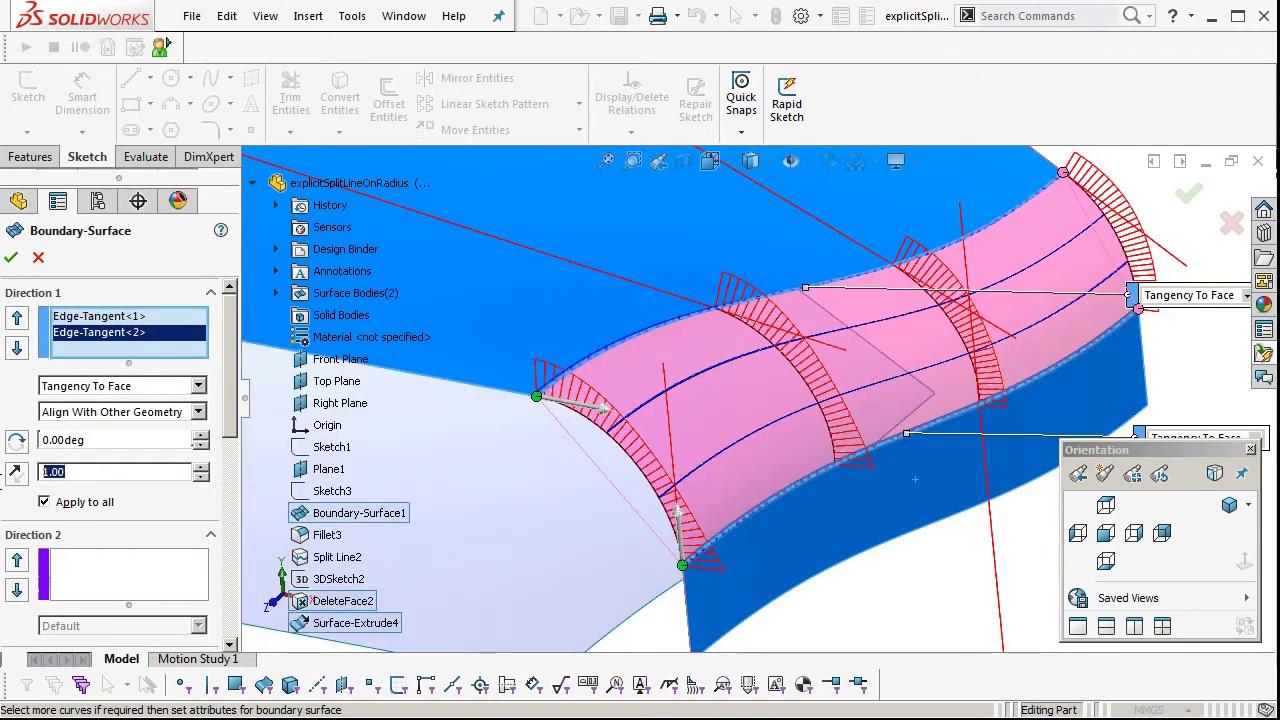
key(Return)
key(Return)
Hide the new boundary surface and the downward extruded surface
scroll(1052, 292, up, 3)
middle_drag(1004, 320, 870, 340)
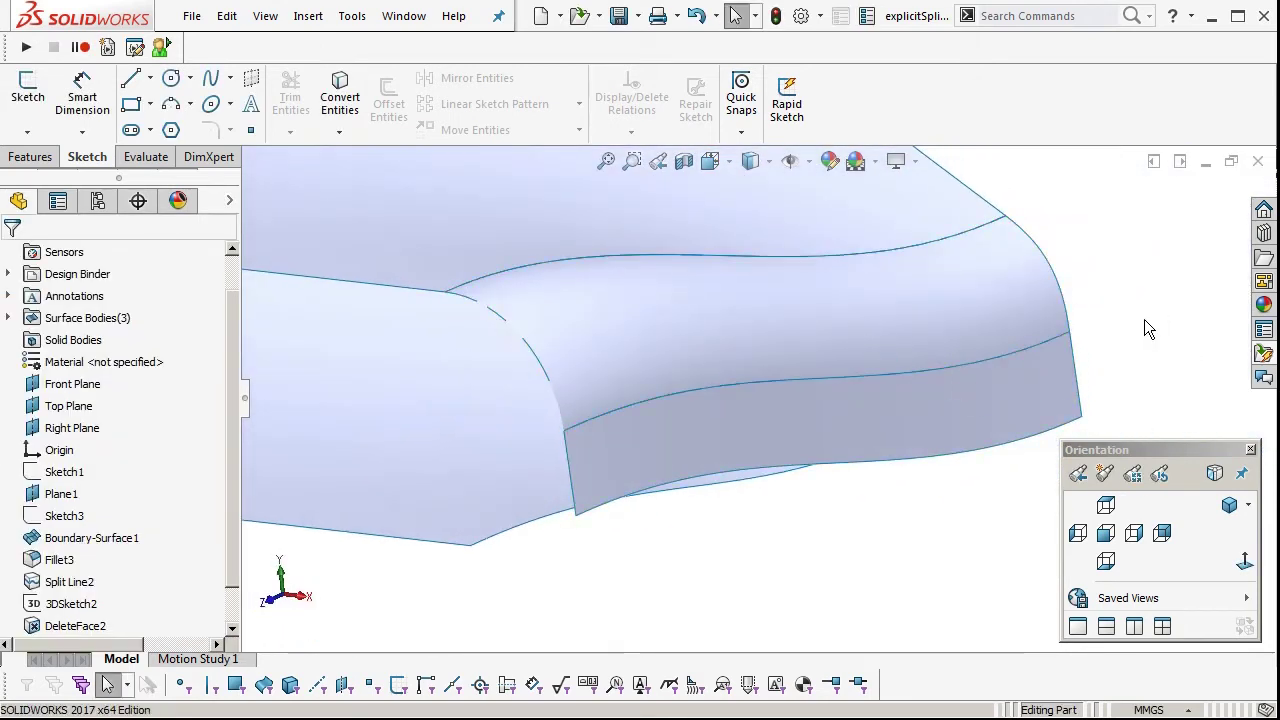
middle_drag(1140, 327, 881, 472)
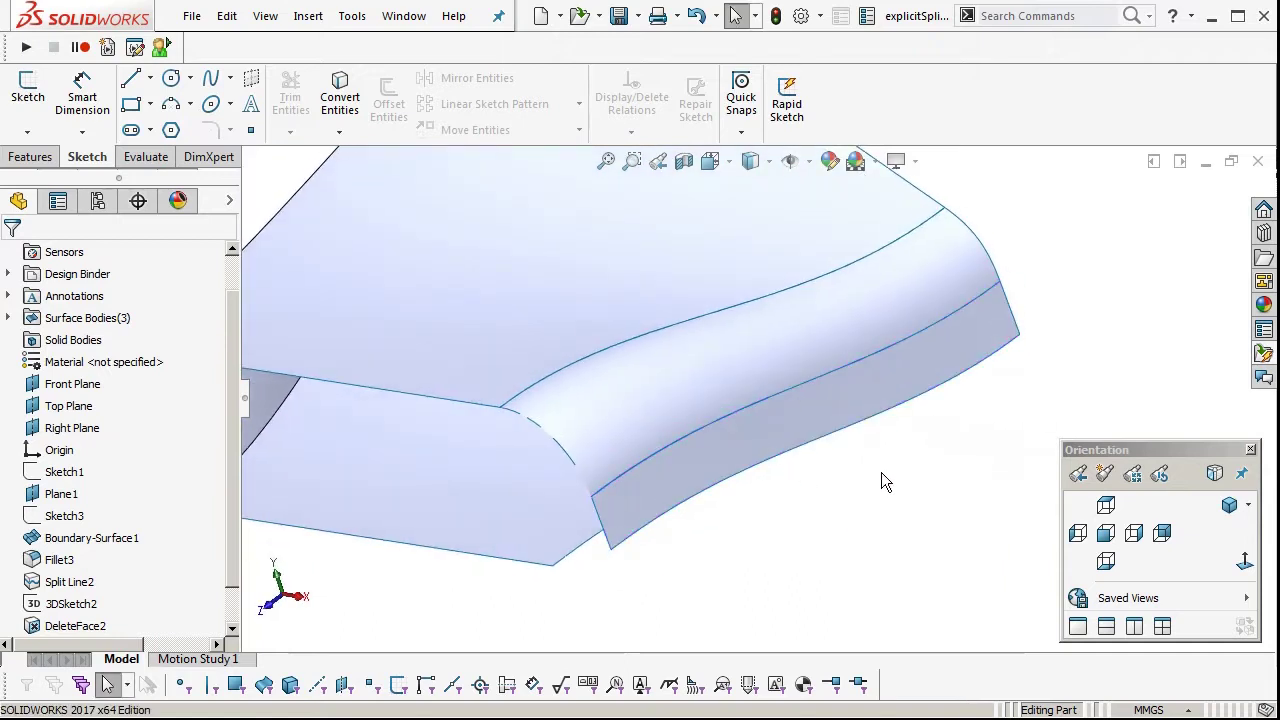
click(944, 278)
ctrl+click(1005, 328)
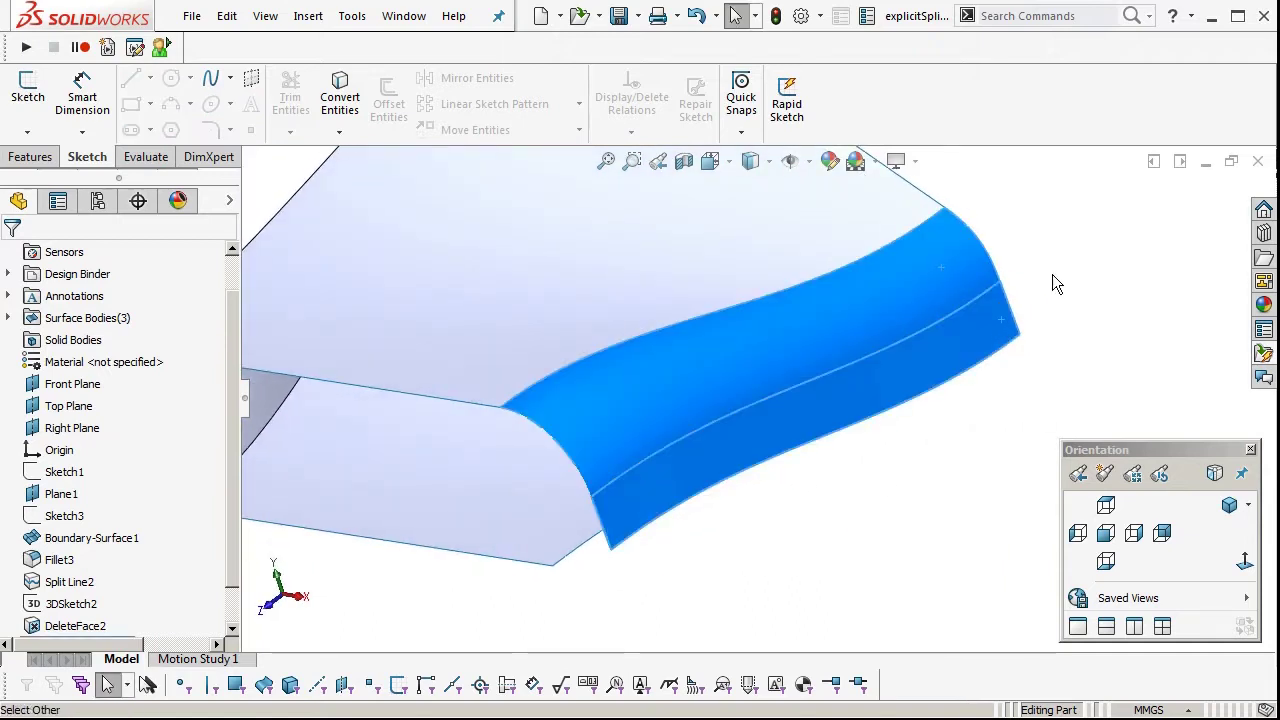
click(1086, 266)
ctrl+middle_drag(1100, 312, 1127, 276)
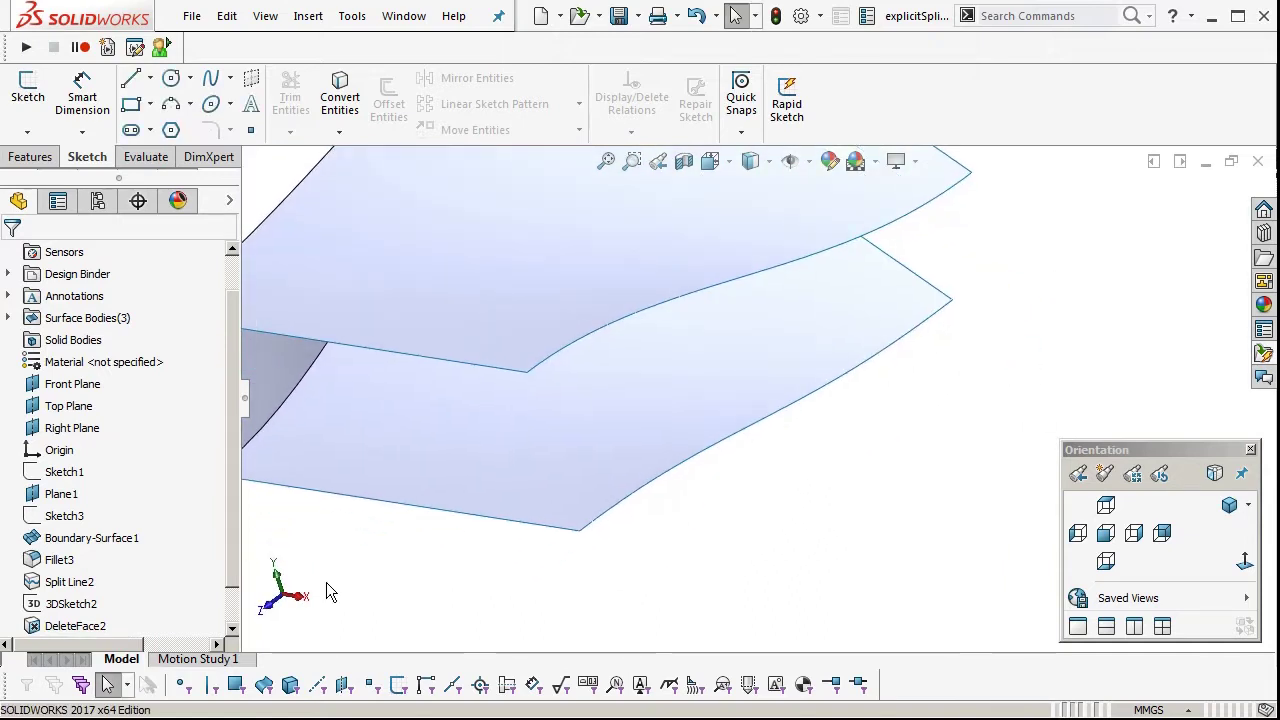
Start a second 10 mm blind surface extrusion from the same 3D sketch curve, using the Top Plane as its direction
click(78, 598)
click(625, 566)
ctrl+middle_drag(798, 507, 860, 538)
click(68, 604)
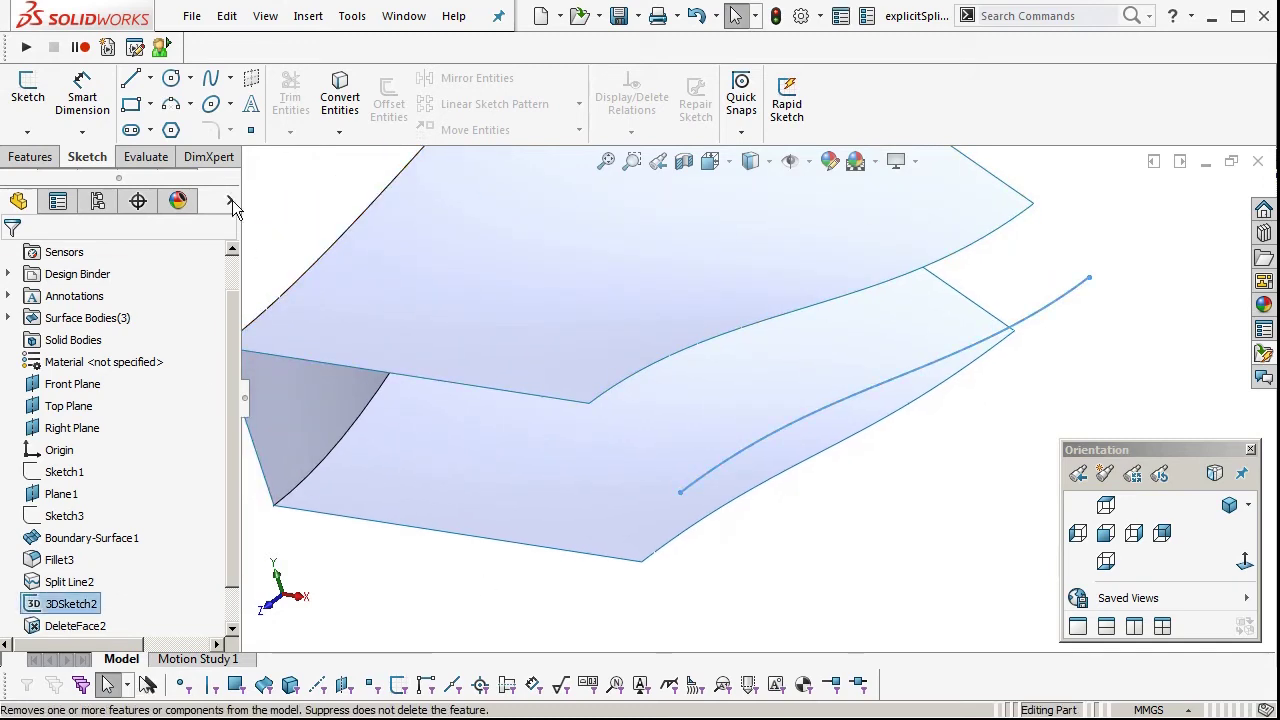
click(308, 16)
mouse_move(351, 195)
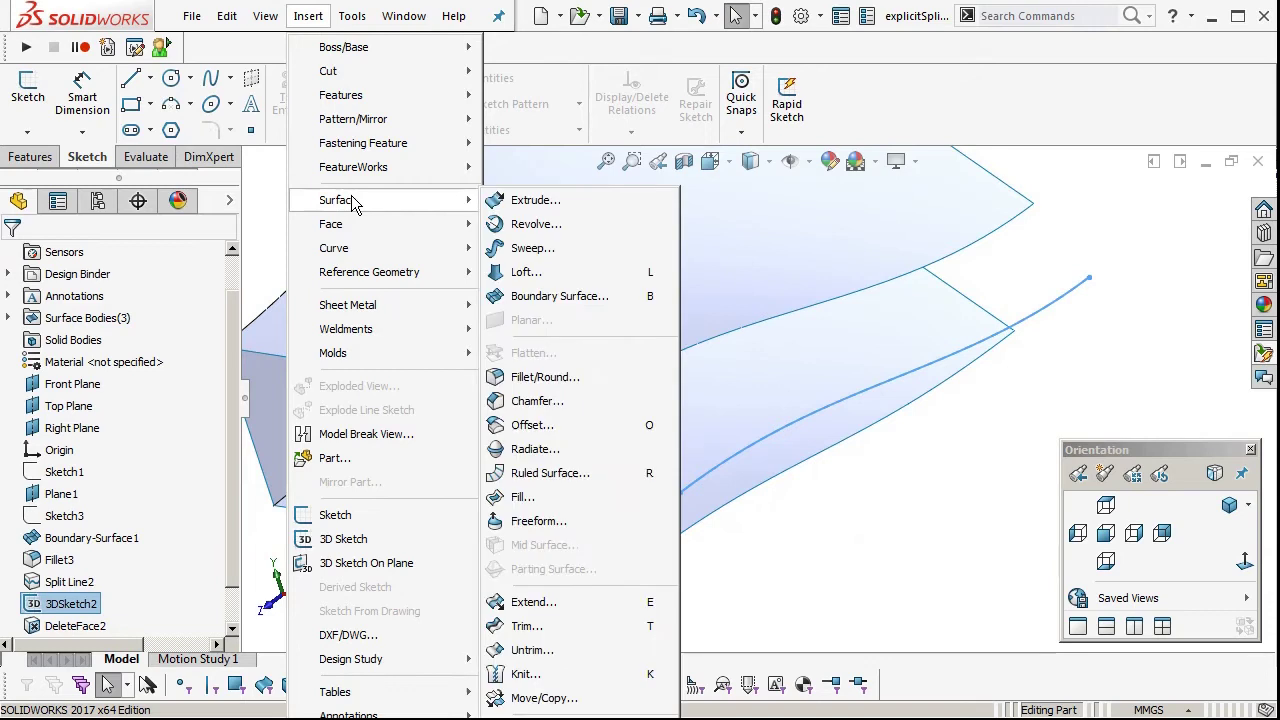
click(590, 199)
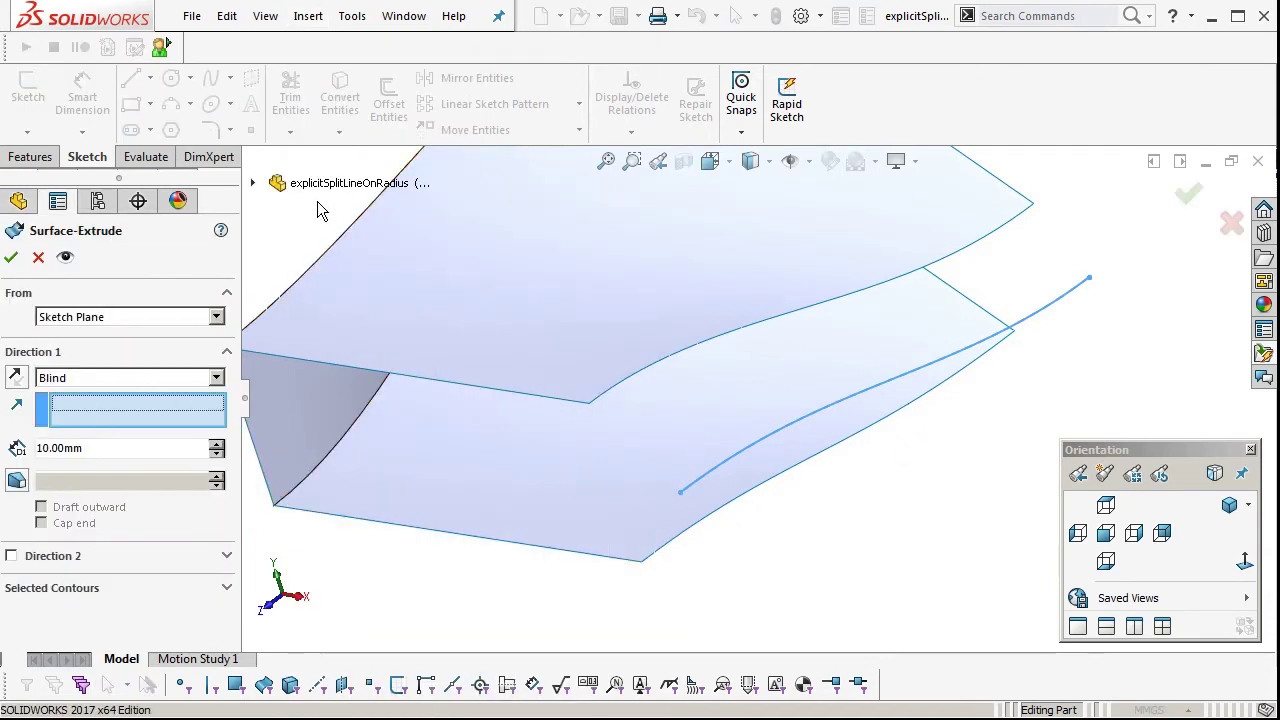
click(254, 184)
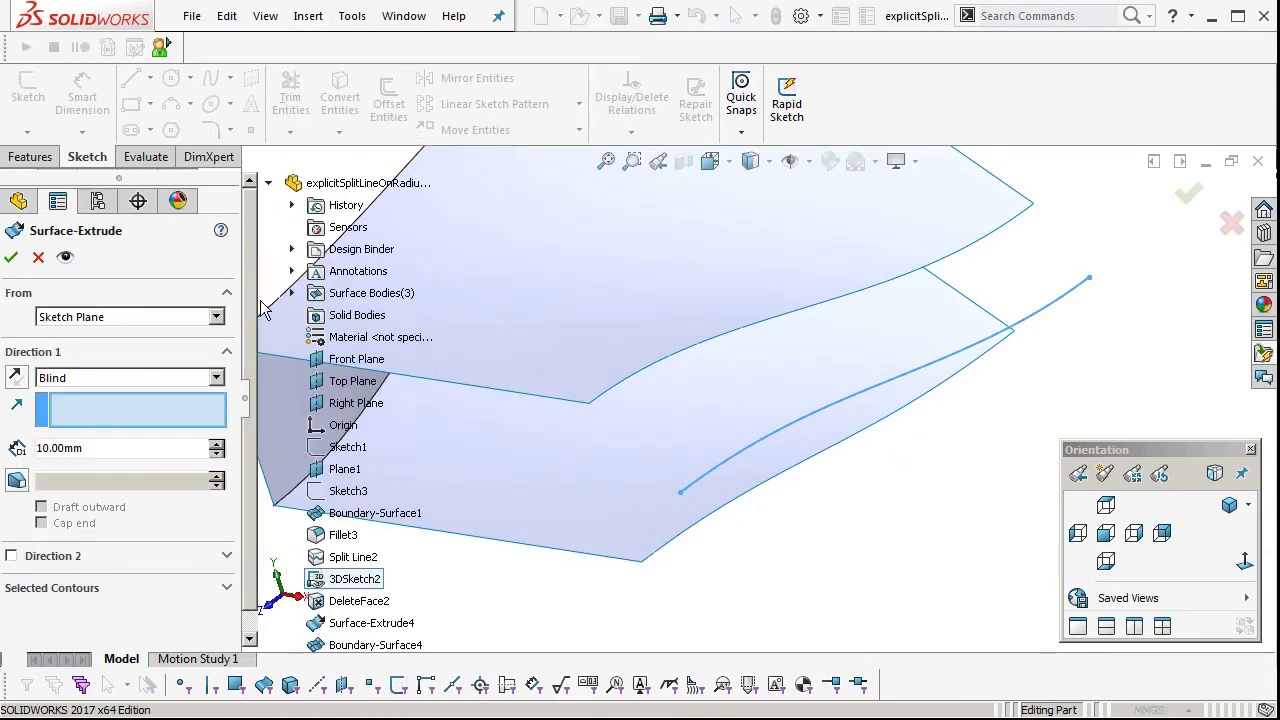
click(338, 389)
Add a 3 degree draft with Draft outward off to the upward surface extrusion and create it
middle_drag(782, 411, 849, 374)
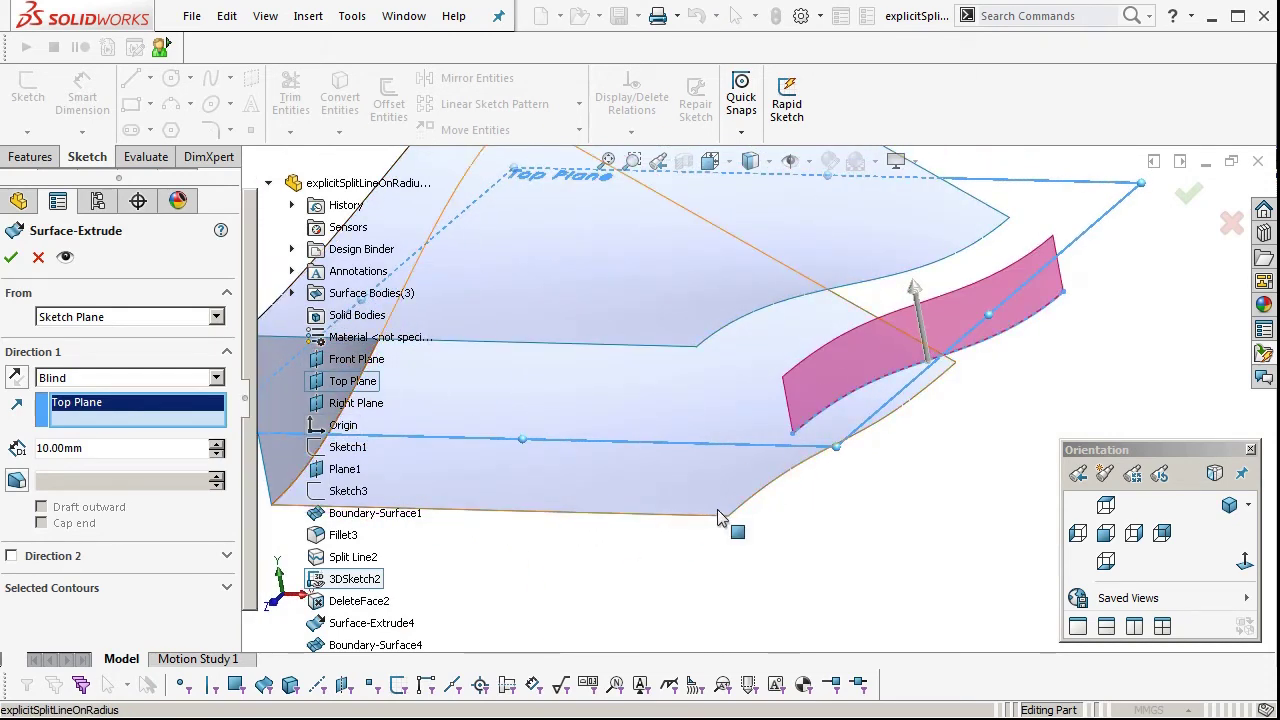
click(16, 482)
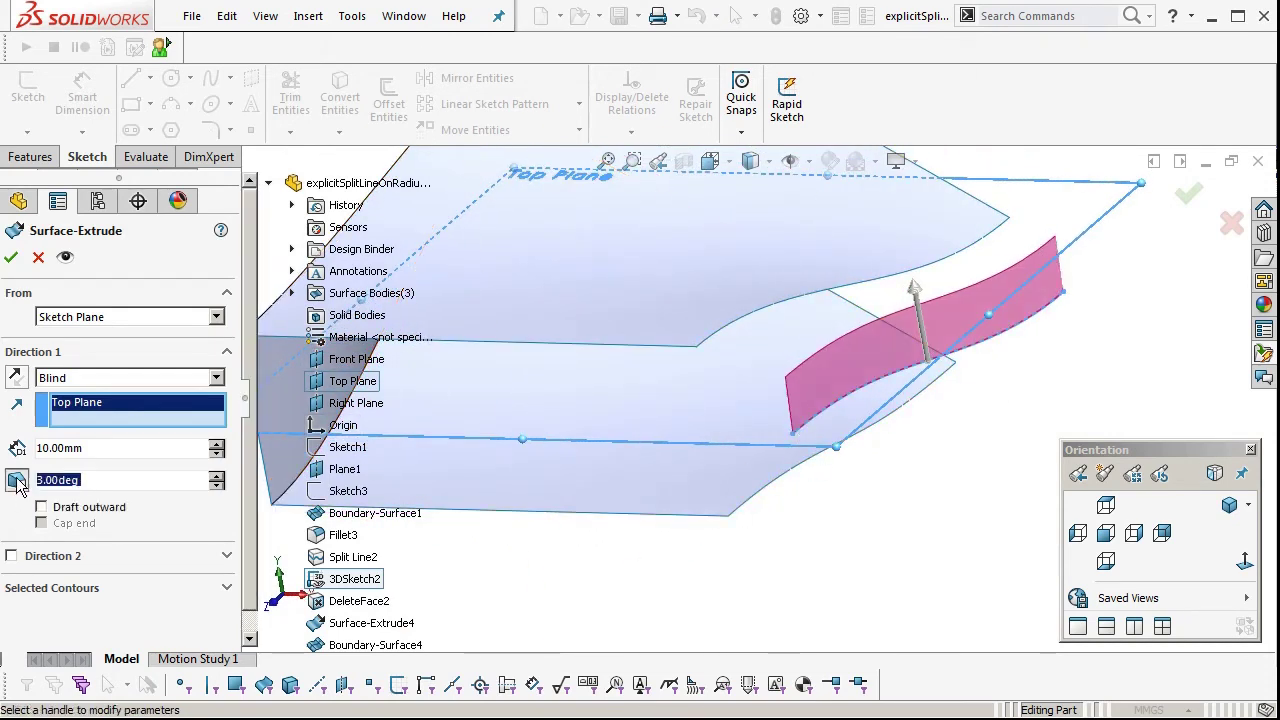
click(41, 507)
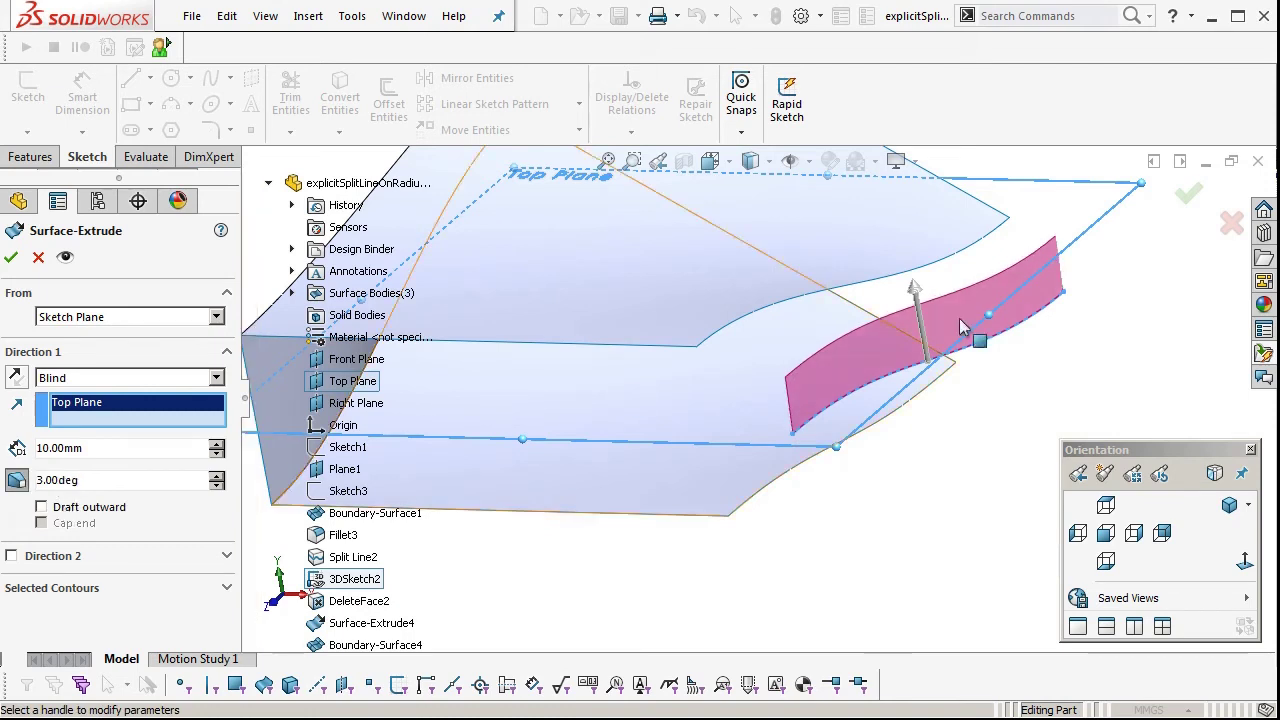
click(1188, 196)
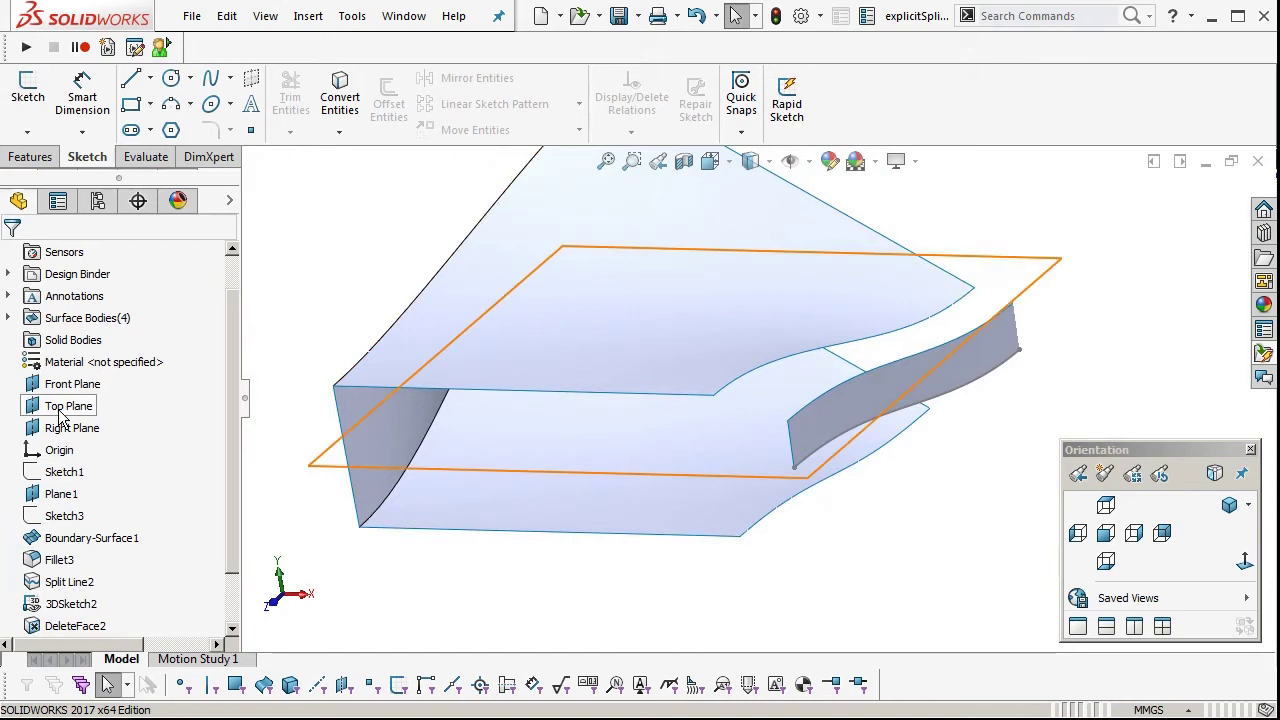
Display the reference planes around the model and select the Front Plane
middle_drag(905, 410, 854, 447)
key(q)
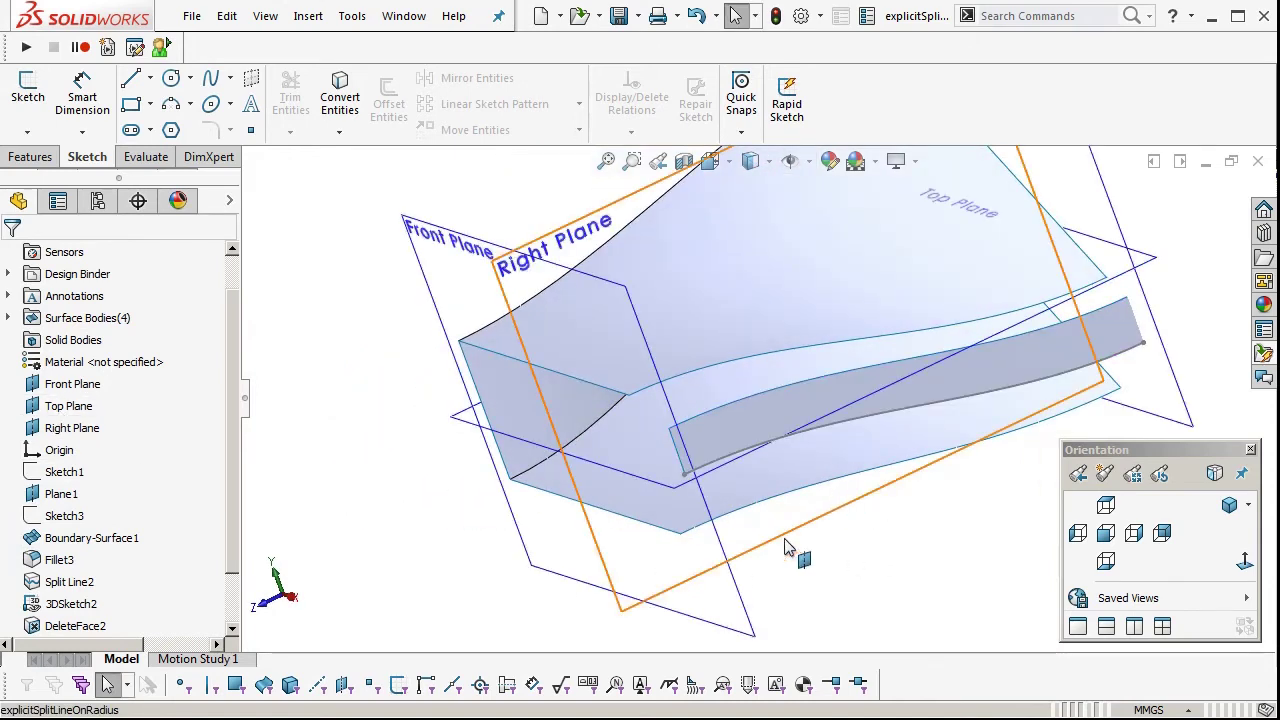
middle_drag(750, 515, 788, 542)
click(765, 572)
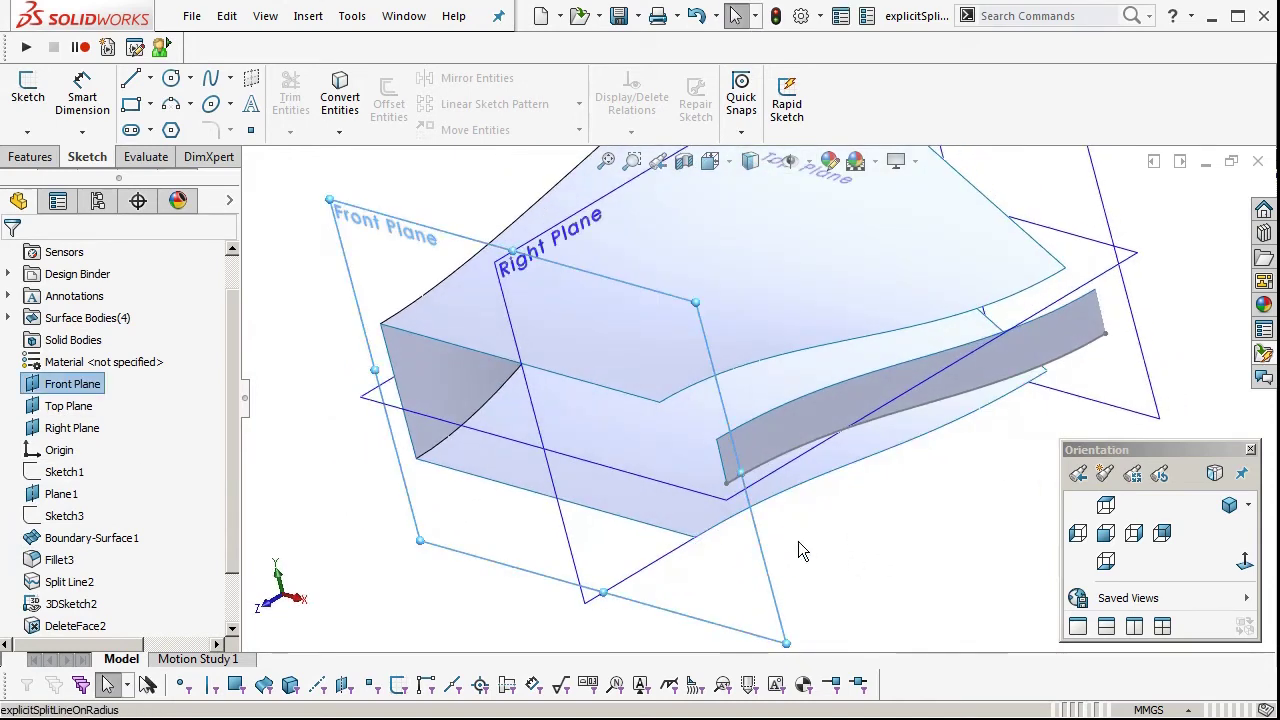
Sketch a style spline on the Front Plane from the extruded surface's lower front corner to the lower surface's front corner
click(847, 510)
scroll(760, 509, down, 3)
mouse_move(713, 481)
middle_down()
mouse_move(711, 429)
mouse_move(706, 470)
middle_up()
click(230, 78)
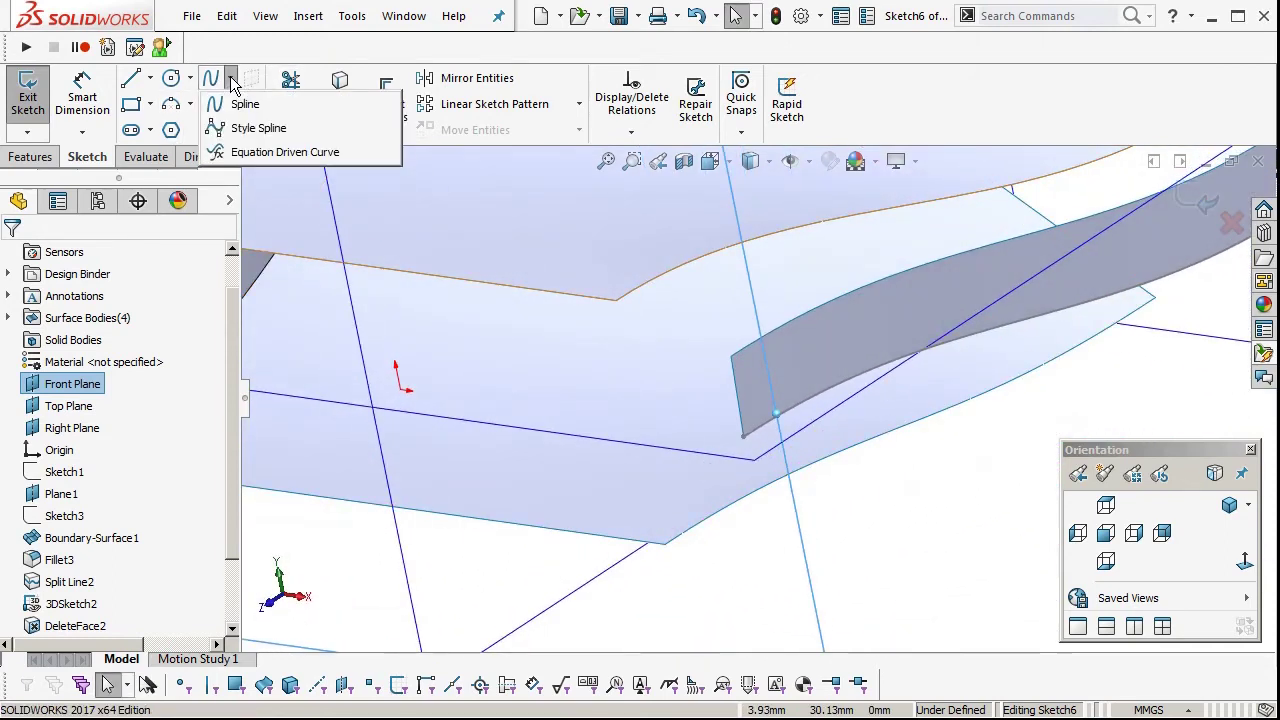
click(257, 126)
click(773, 431)
ctrl+middle_drag(778, 500, 792, 380)
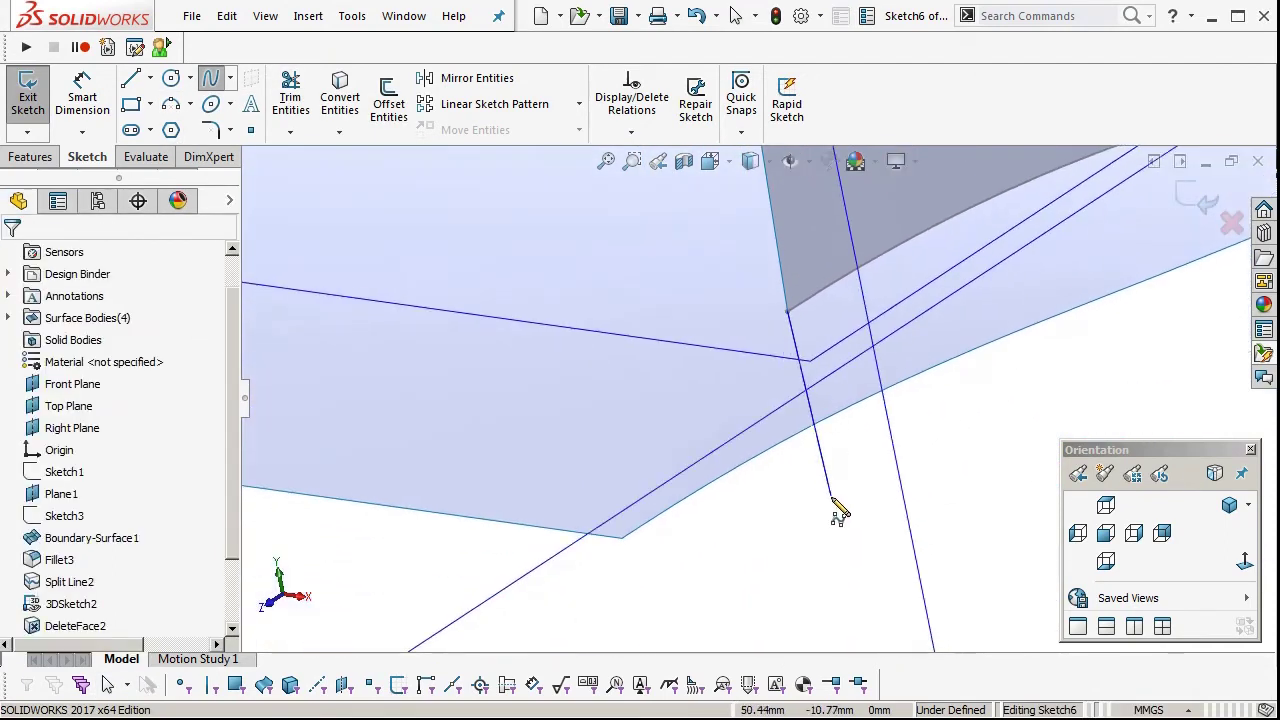
click(831, 497)
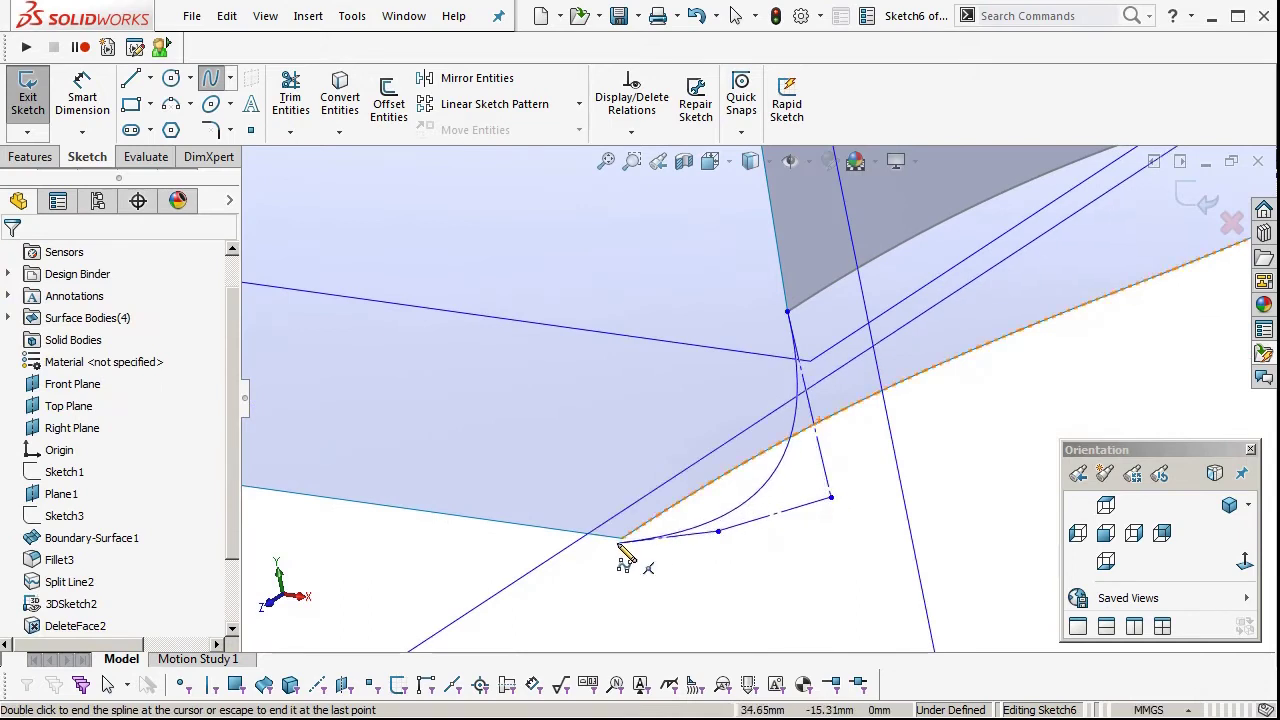
click(622, 538)
right_click(658, 570)
click(672, 571)
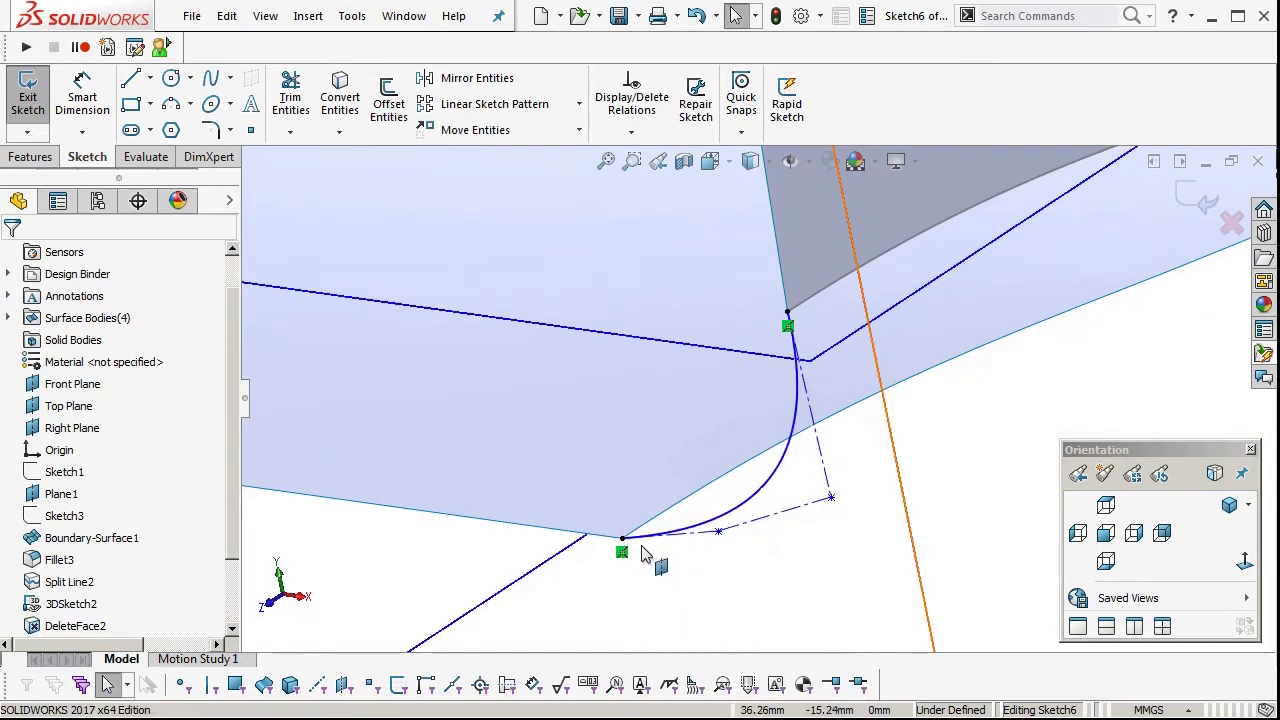
Make the spline's lower end tangent to the lower surface's front edge and align its upper control leg with the extruded surface's side edge
click(679, 546)
ctrl+click(551, 543)
click(17, 606)
click(838, 590)
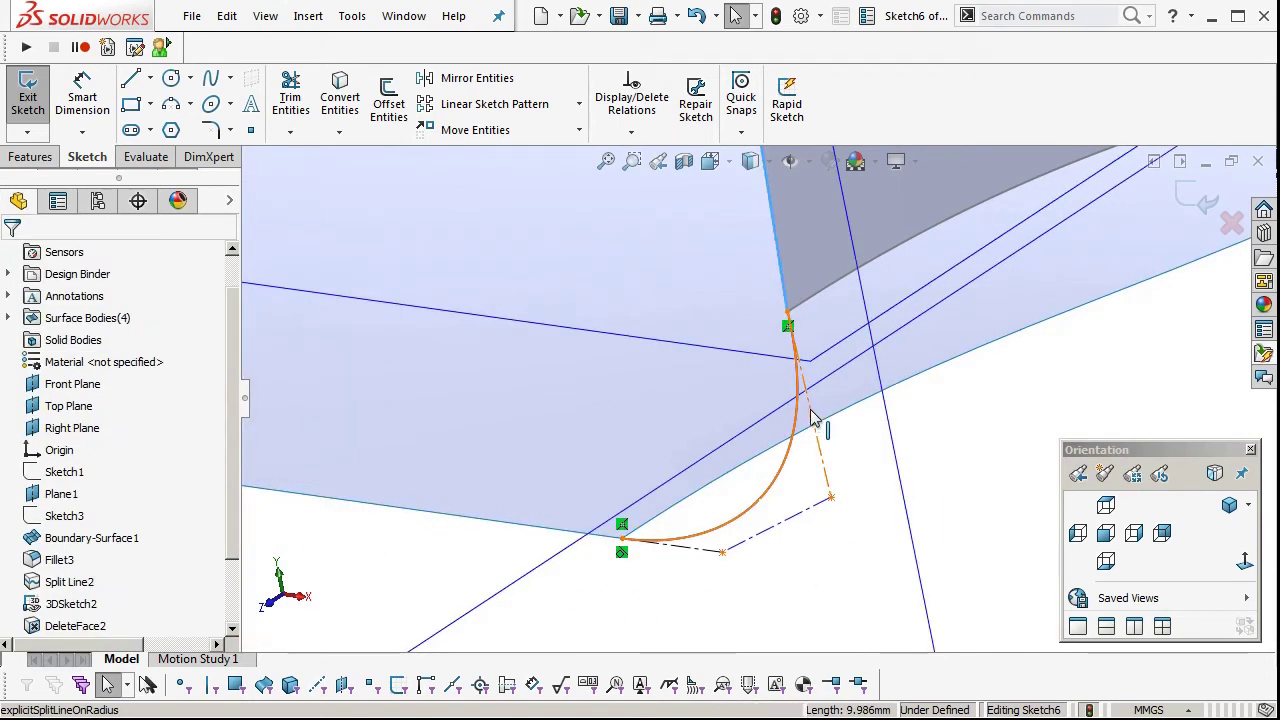
ctrl+click(811, 410)
click(869, 321)
click(704, 564)
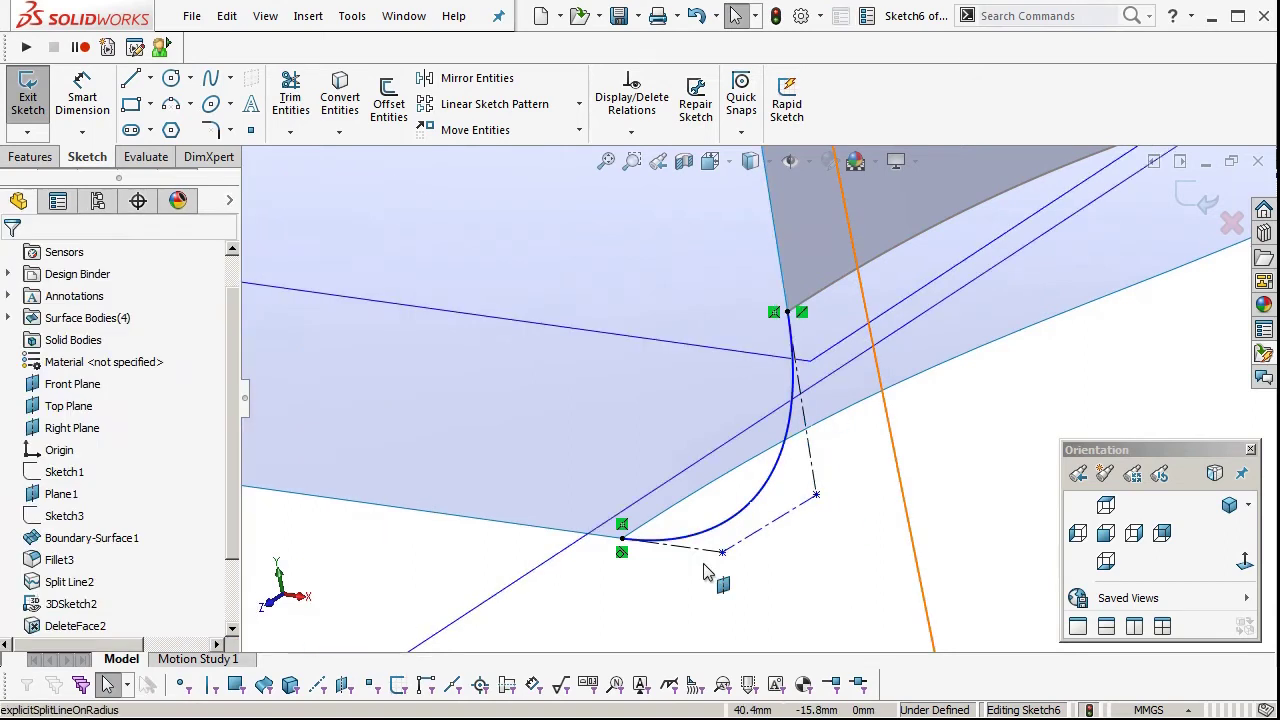
Make the three control polygon legs of the front style spline equal in length and exit the sketch
click(702, 550)
ctrl+click(755, 533)
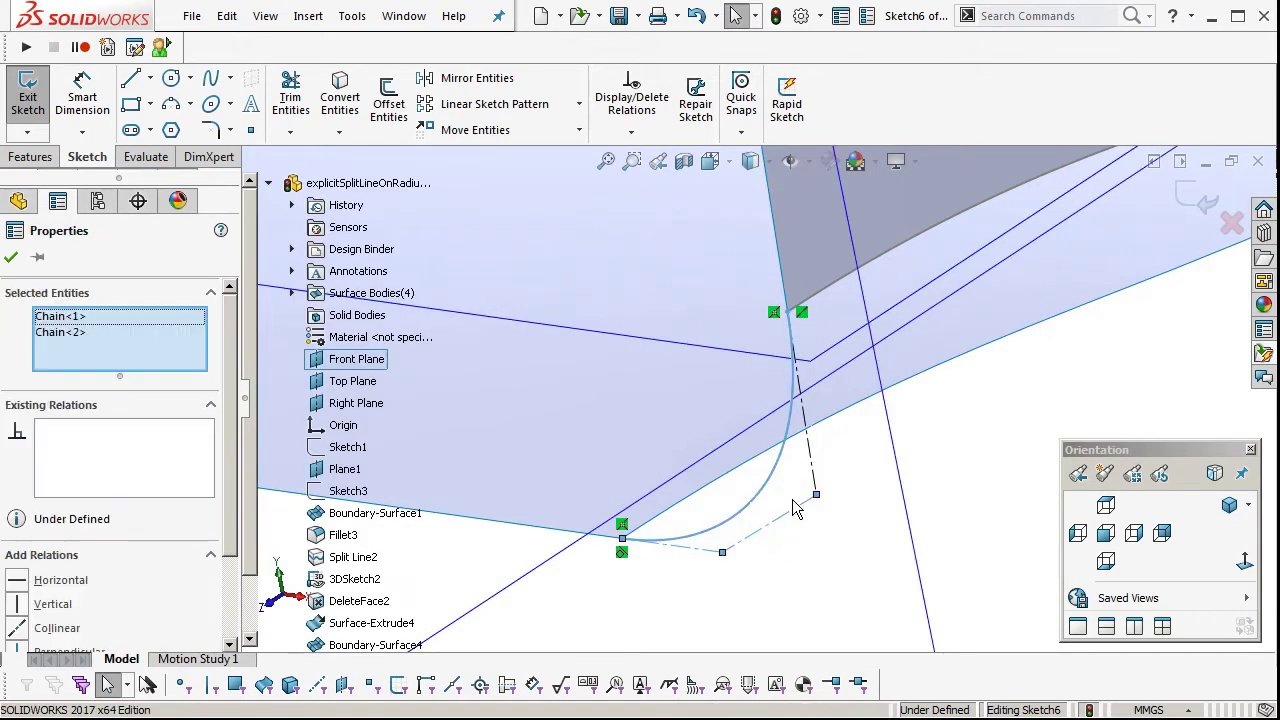
ctrl+click(812, 450)
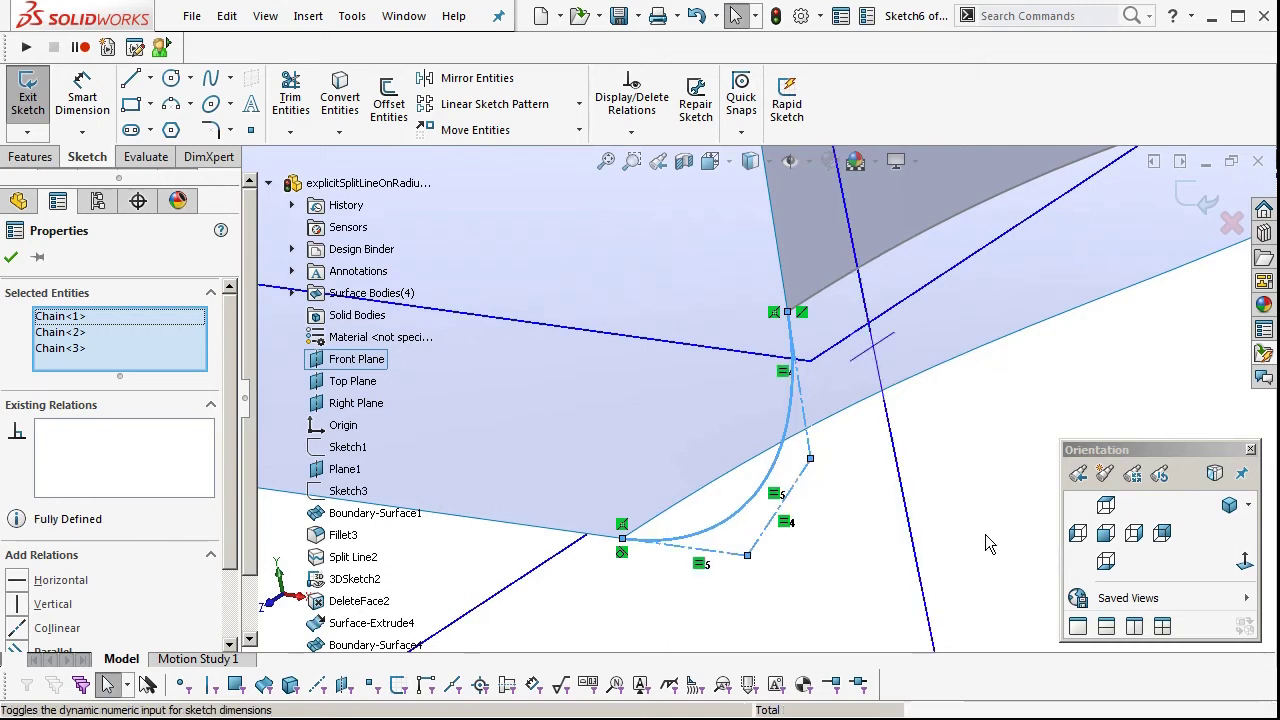
key(Escape)
mouse_move(985, 534)
middle_down()
mouse_move(928, 456)
mouse_move(879, 476)
mouse_move(920, 474)
middle_up()
click(1199, 202)
Sketch a Bezier style spline on Plane1 from the lower surface's far corner to the extruded surface's lower far corner
ctrl+middle_drag(990, 410, 890, 432)
click(1000, 416)
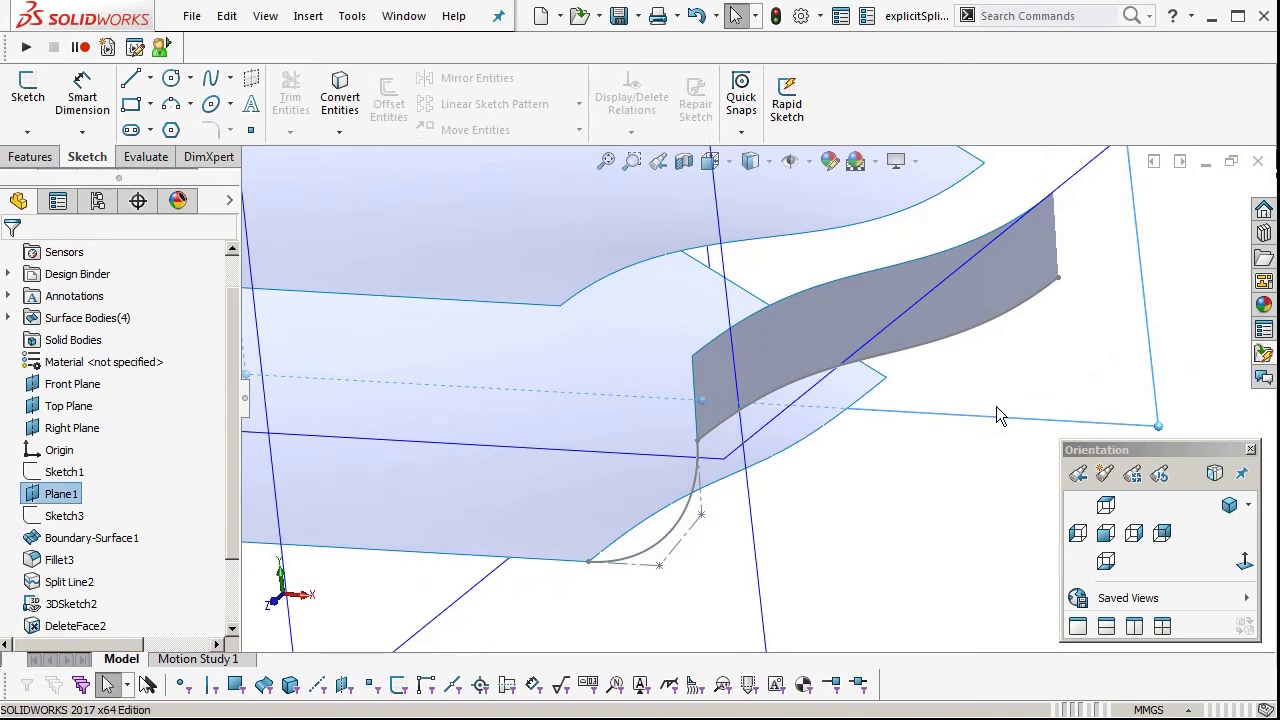
click(1073, 357)
mouse_move(993, 401)
ctrl+middle_down()
mouse_move(955, 452)
mouse_move(951, 403)
mouse_move(993, 457)
ctrl+middle_up()
click(993, 457)
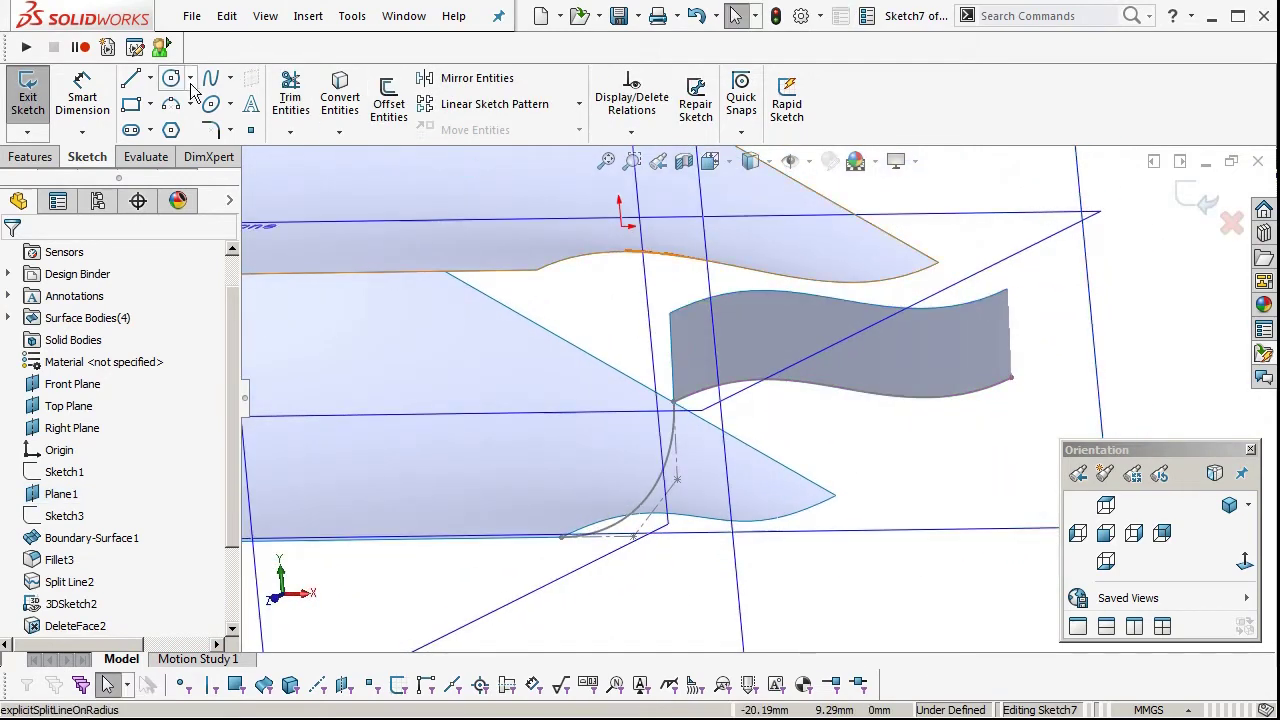
click(230, 80)
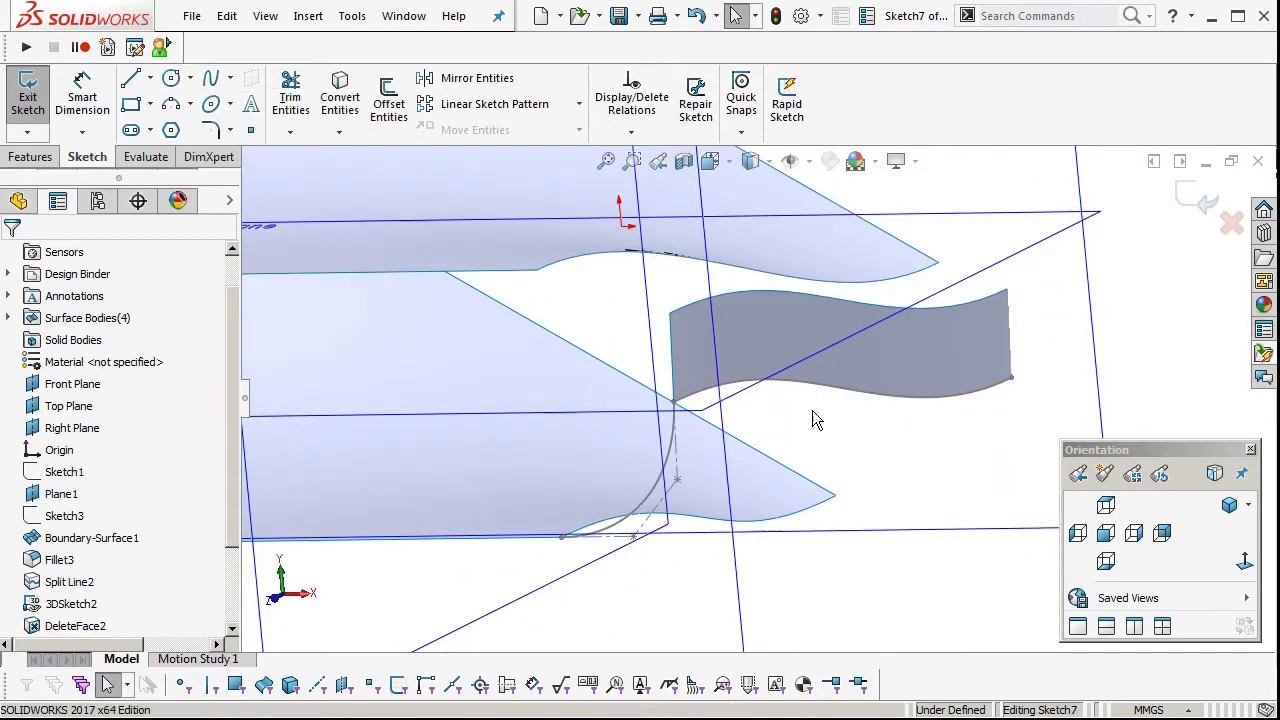
click(257, 126)
middle_drag(937, 449, 811, 534)
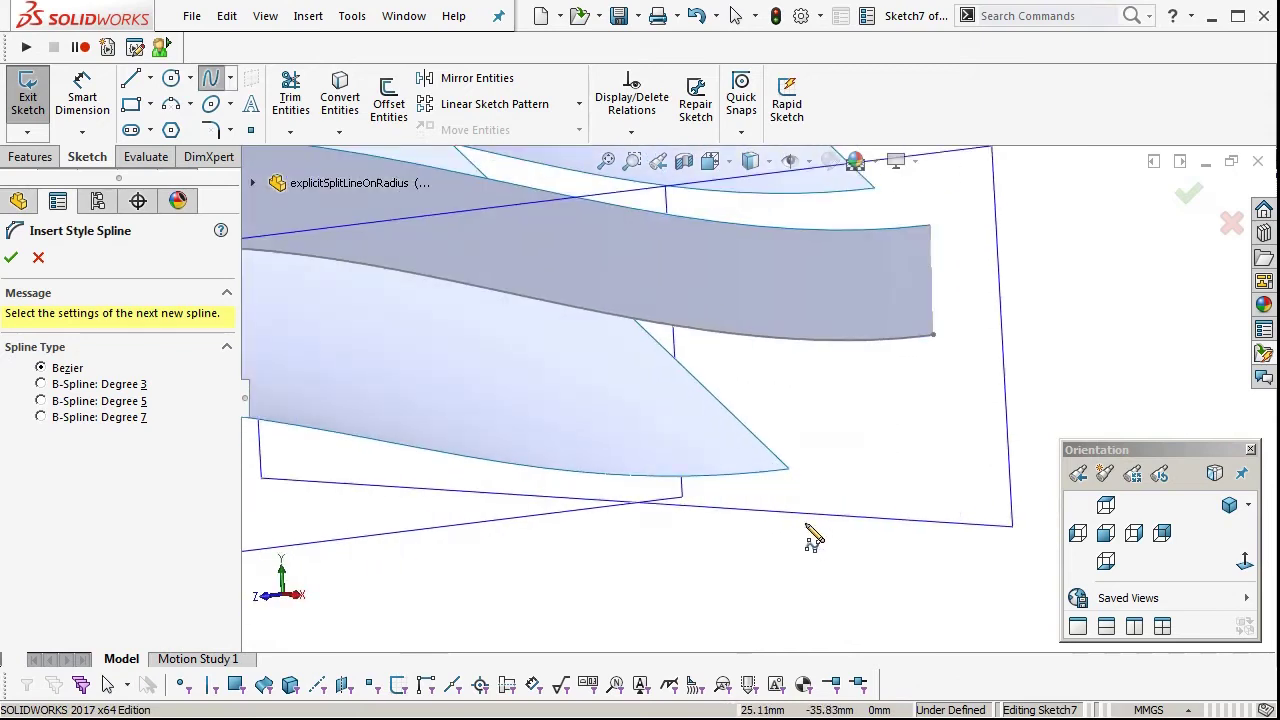
click(790, 468)
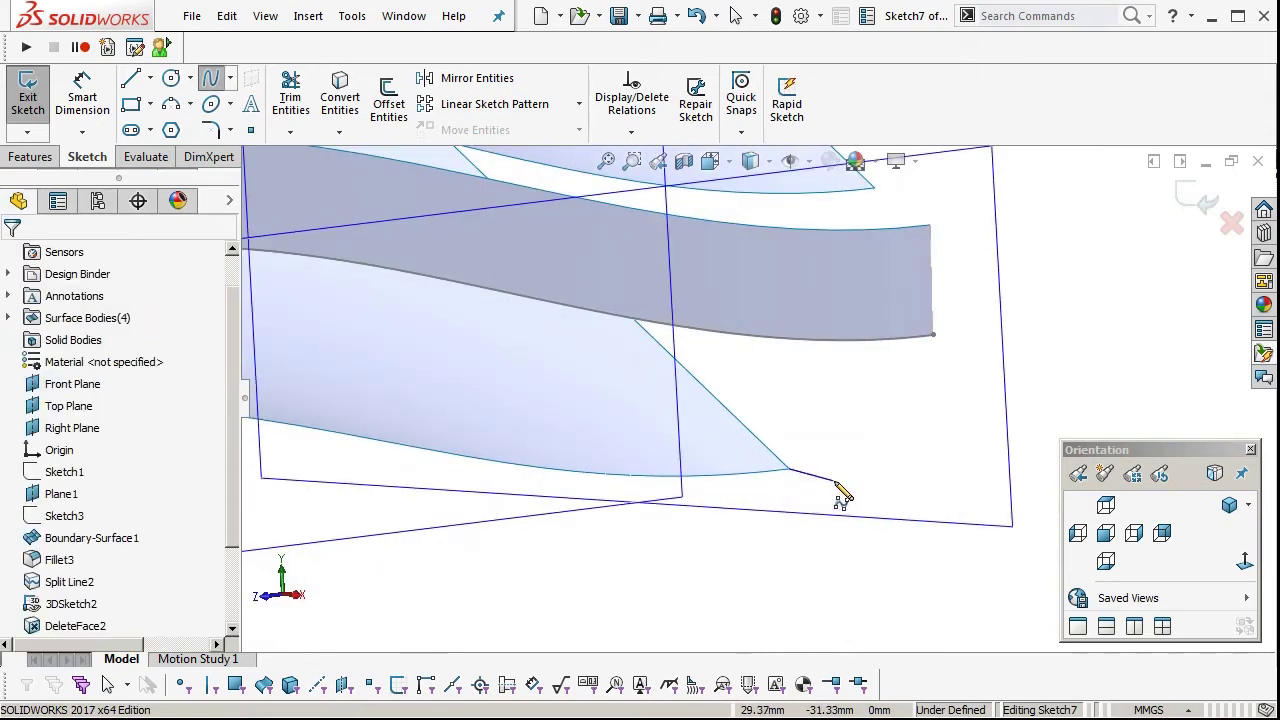
click(933, 335)
right_click(952, 363)
click(968, 380)
scroll(951, 382, down, 3)
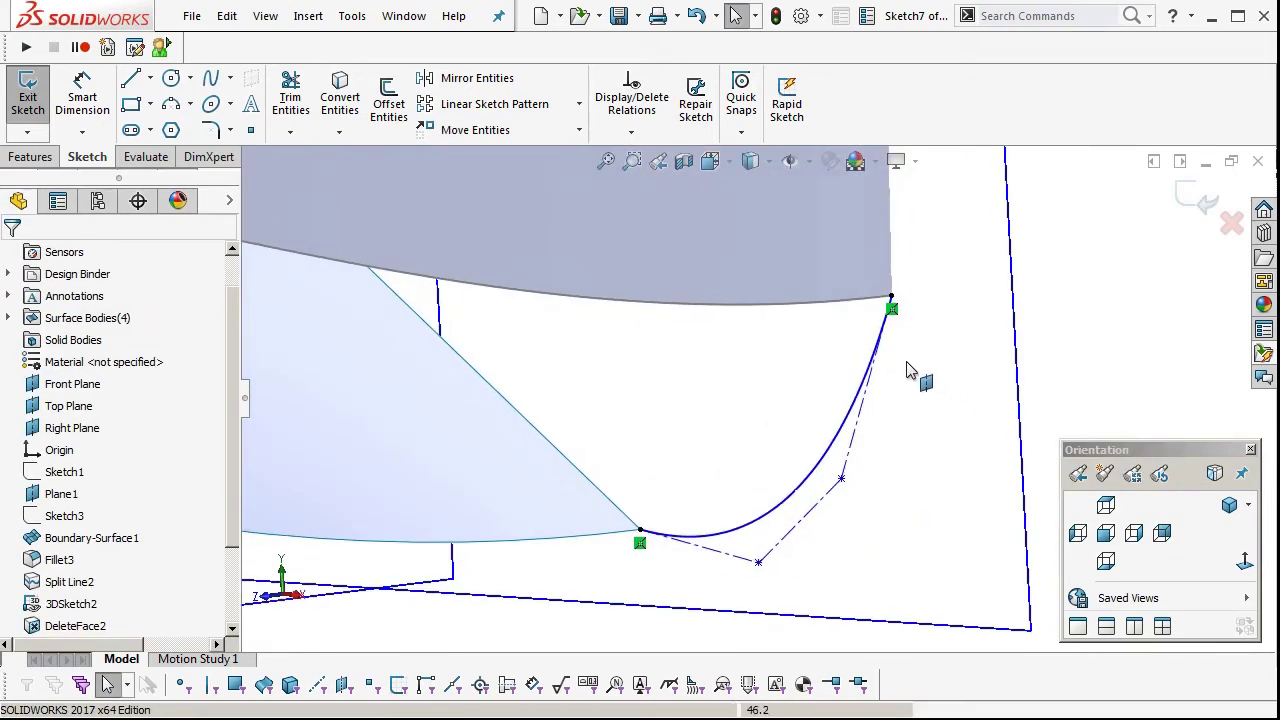
Make the Plane1 spline tangent to the extruded surface's side edge and to the lower surface's straight side edge
click(882, 350)
ctrl+click(891, 275)
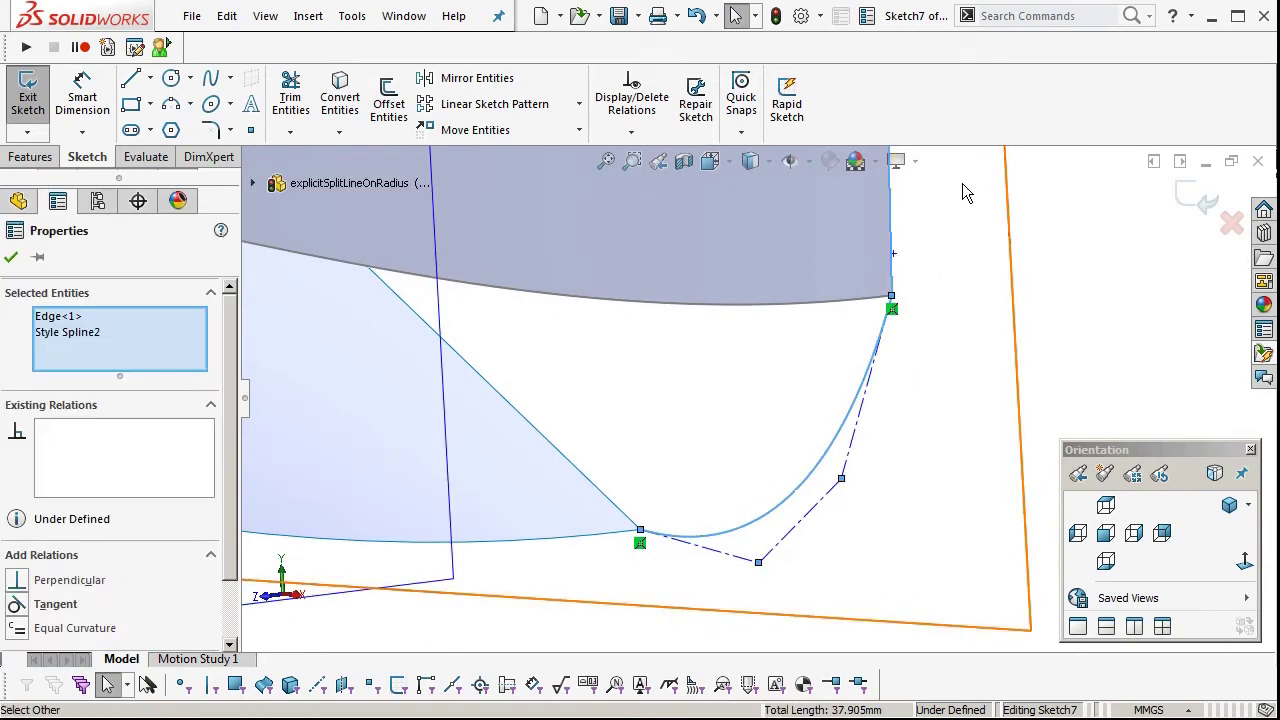
click(850, 628)
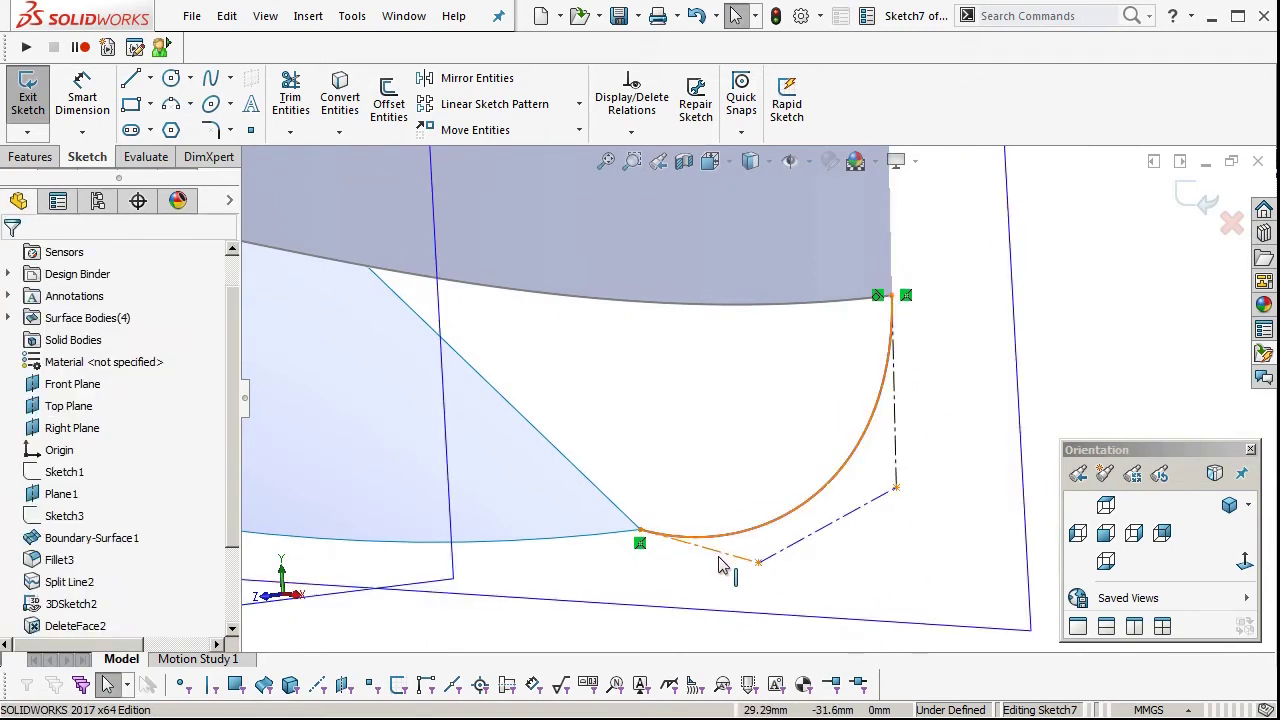
click(731, 560)
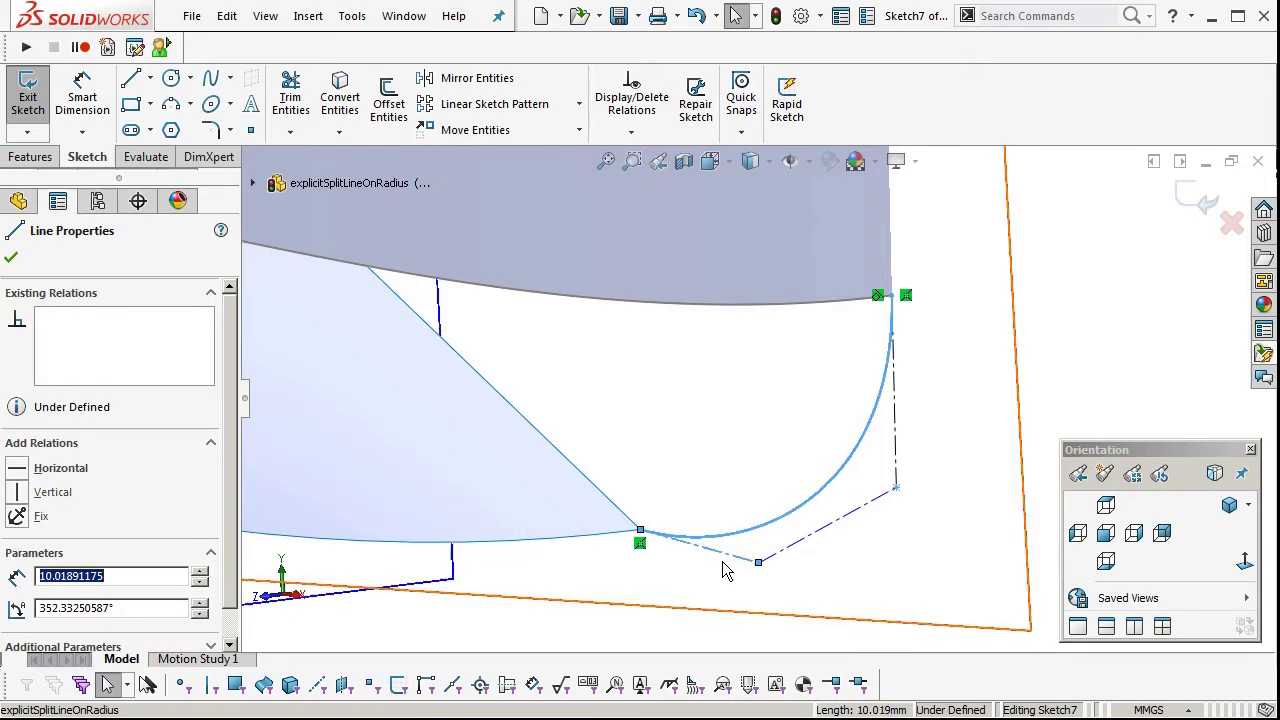
click(726, 540)
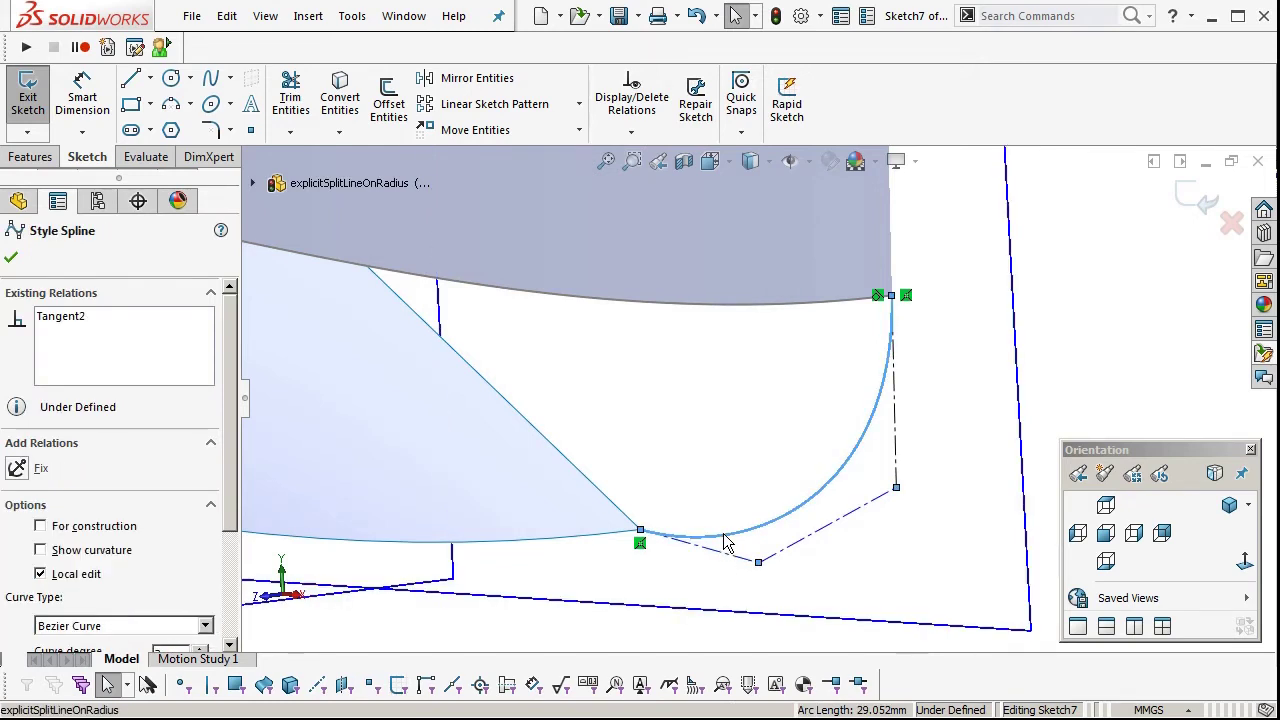
ctrl+click(615, 506)
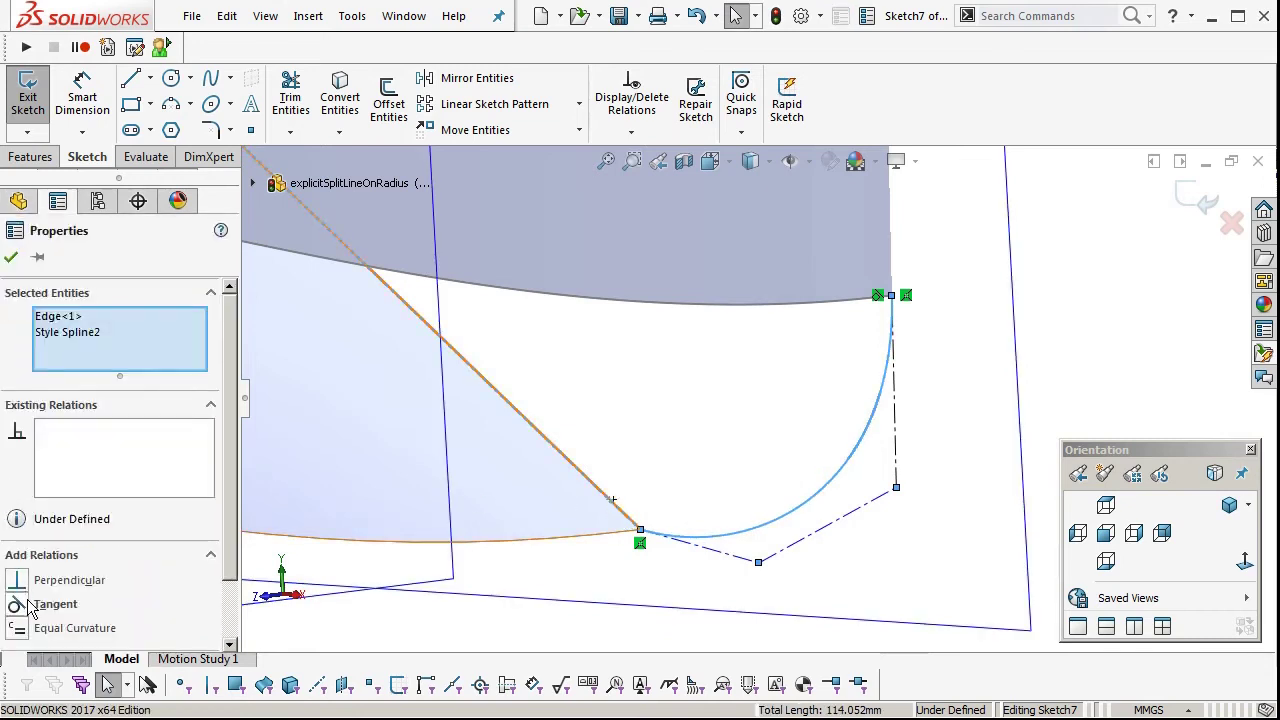
click(30, 605)
click(678, 434)
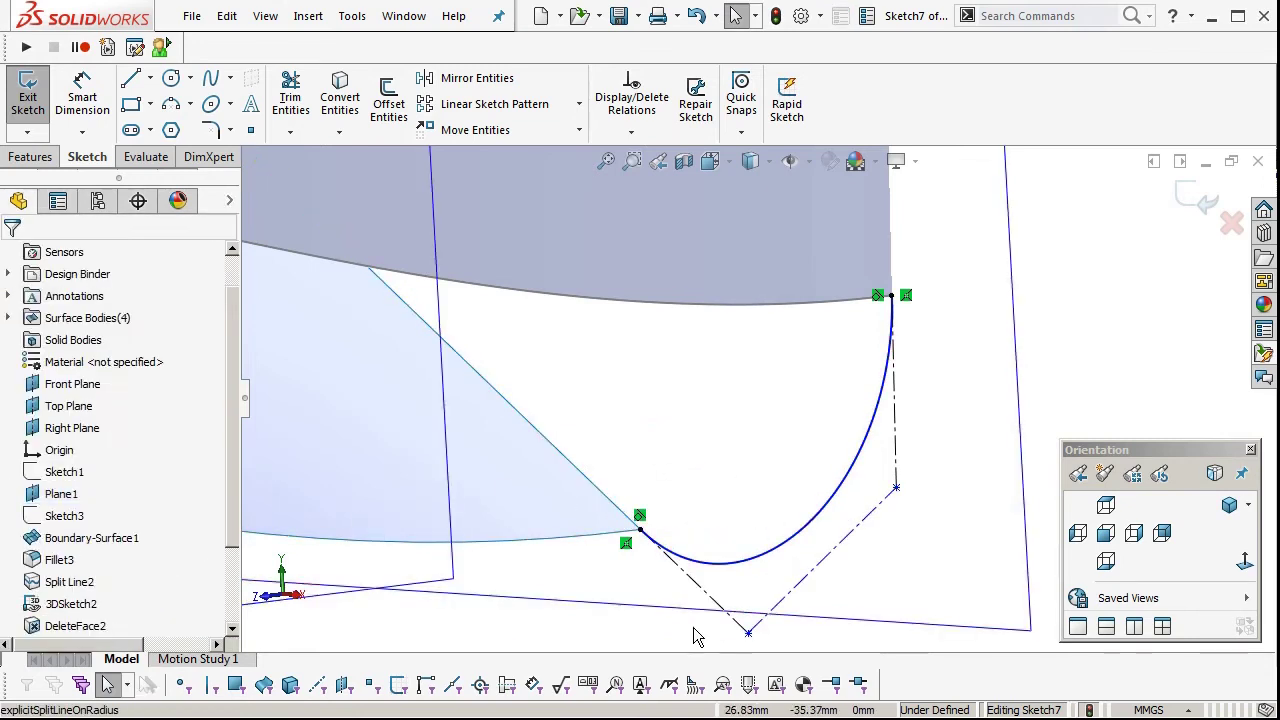
Select the Plane1 spline's three control polygon legs, make them equal in length, and exit the sketch
click(688, 575)
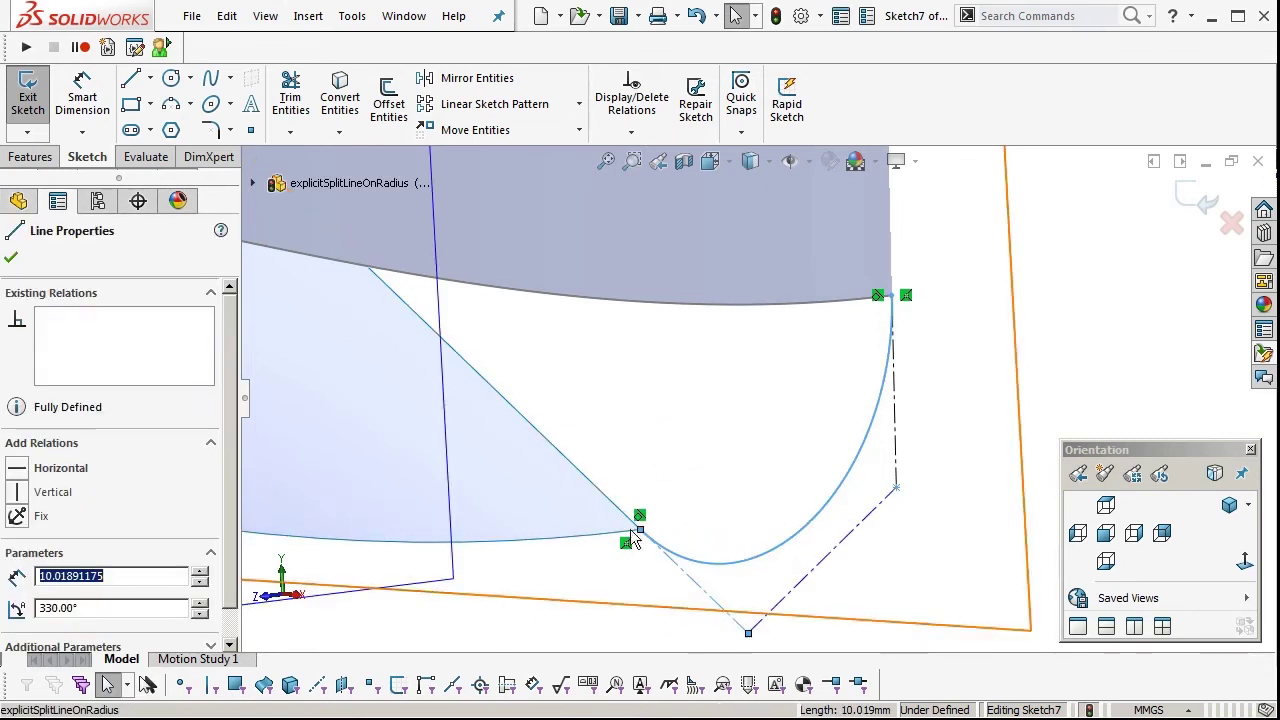
click(707, 606)
click(708, 602)
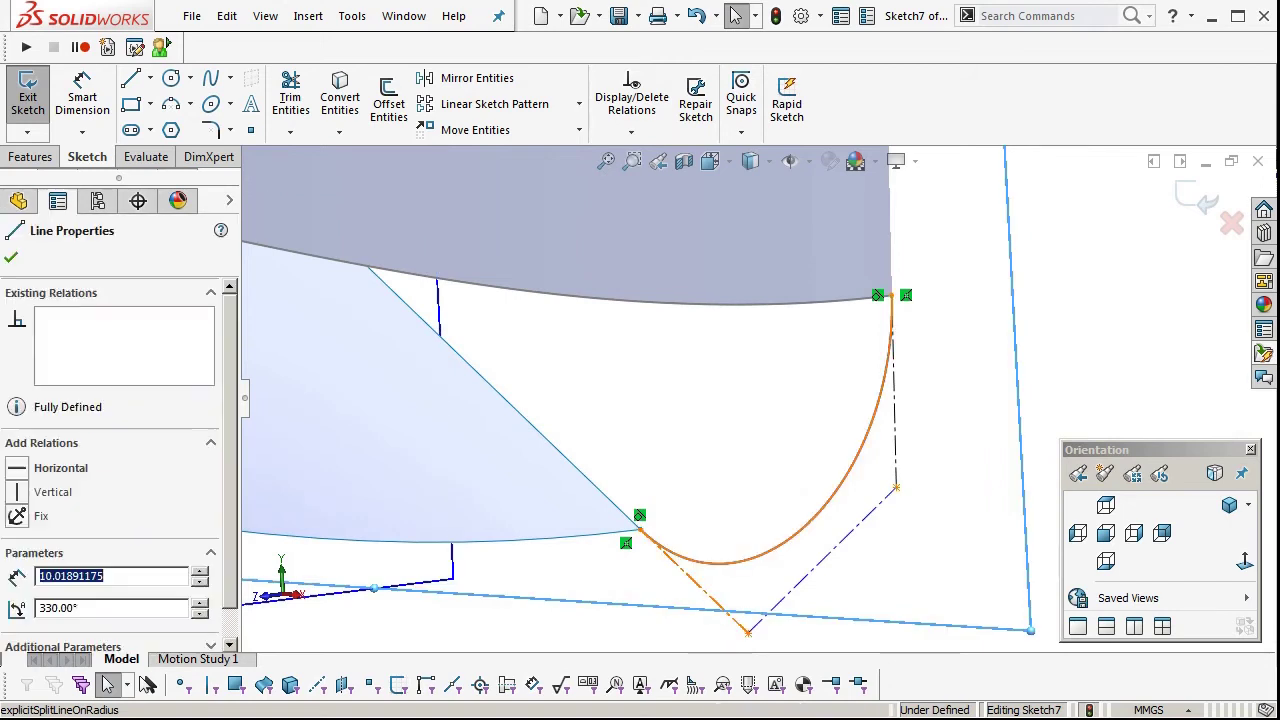
ctrl+click(785, 602)
ctrl+click(895, 438)
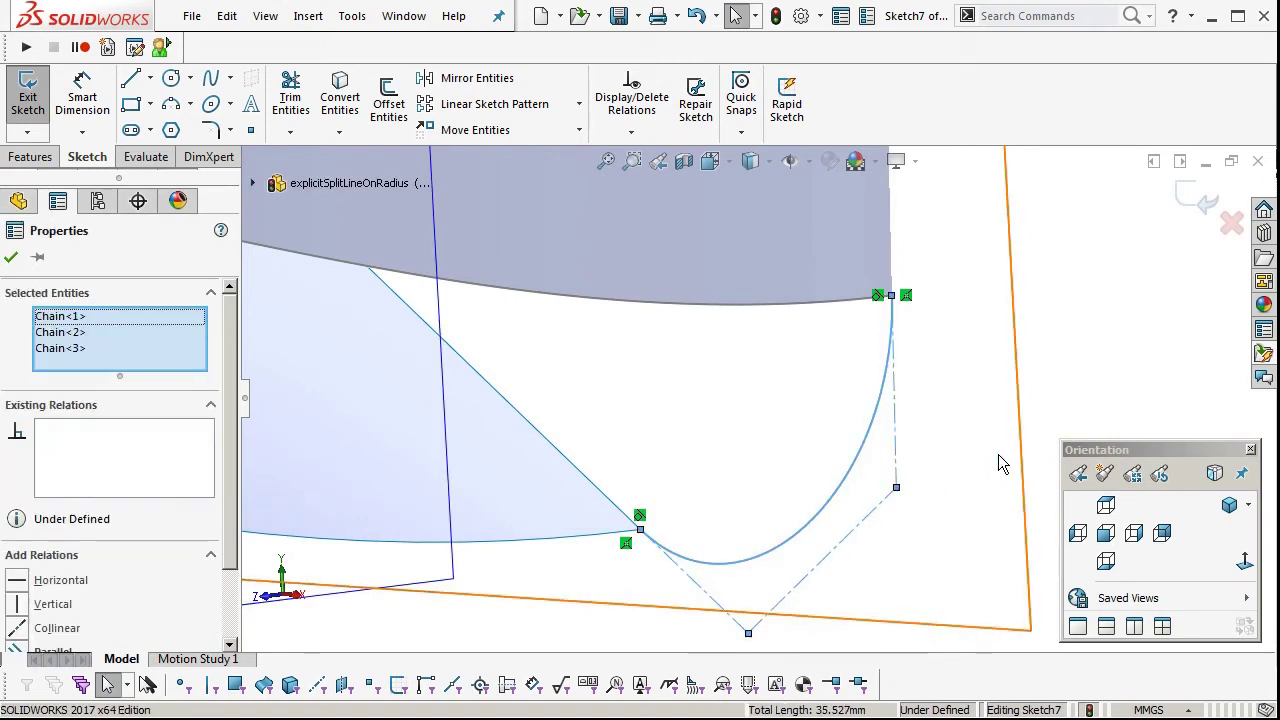
click(1078, 351)
scroll(955, 433, up, 2)
click(1205, 203)
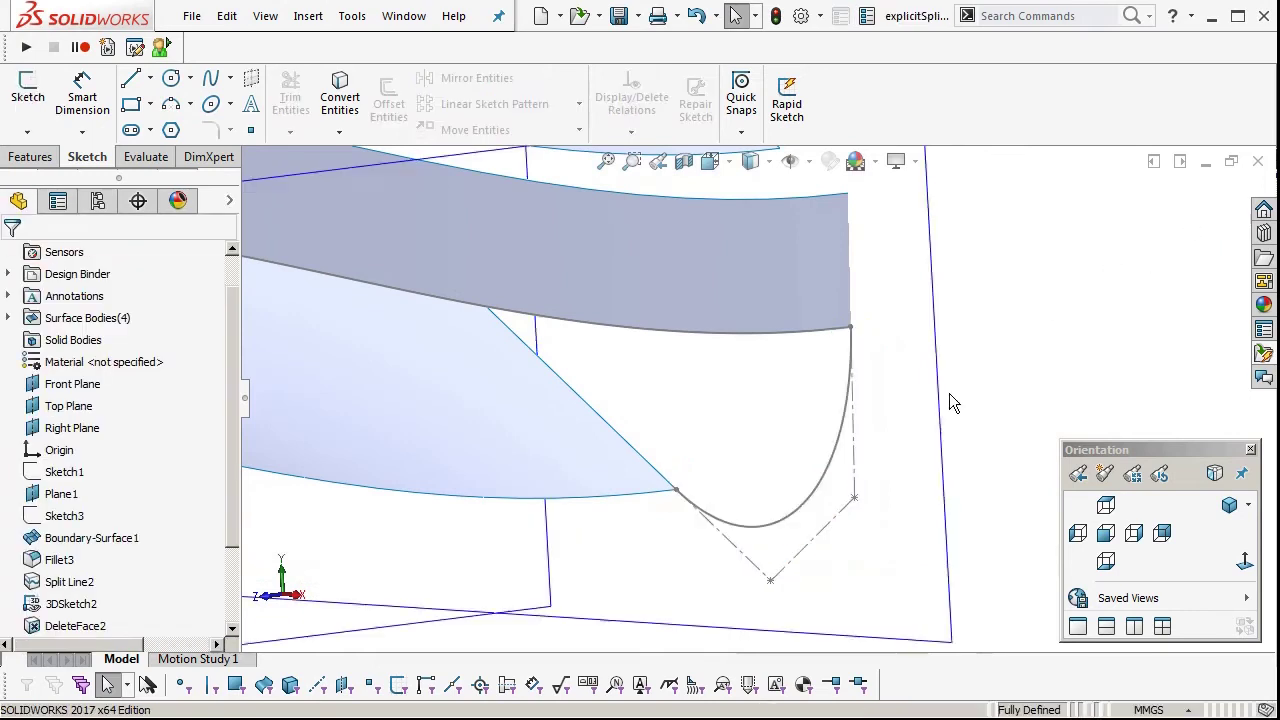
Start a boundary surface with the lower surface's curved edge and the extruded surface's lower edge as Direction 1 curves
mouse_move(949, 400)
middle_down()
mouse_move(937, 434)
mouse_move(894, 473)
mouse_move(737, 500)
mouse_move(764, 530)
middle_up()
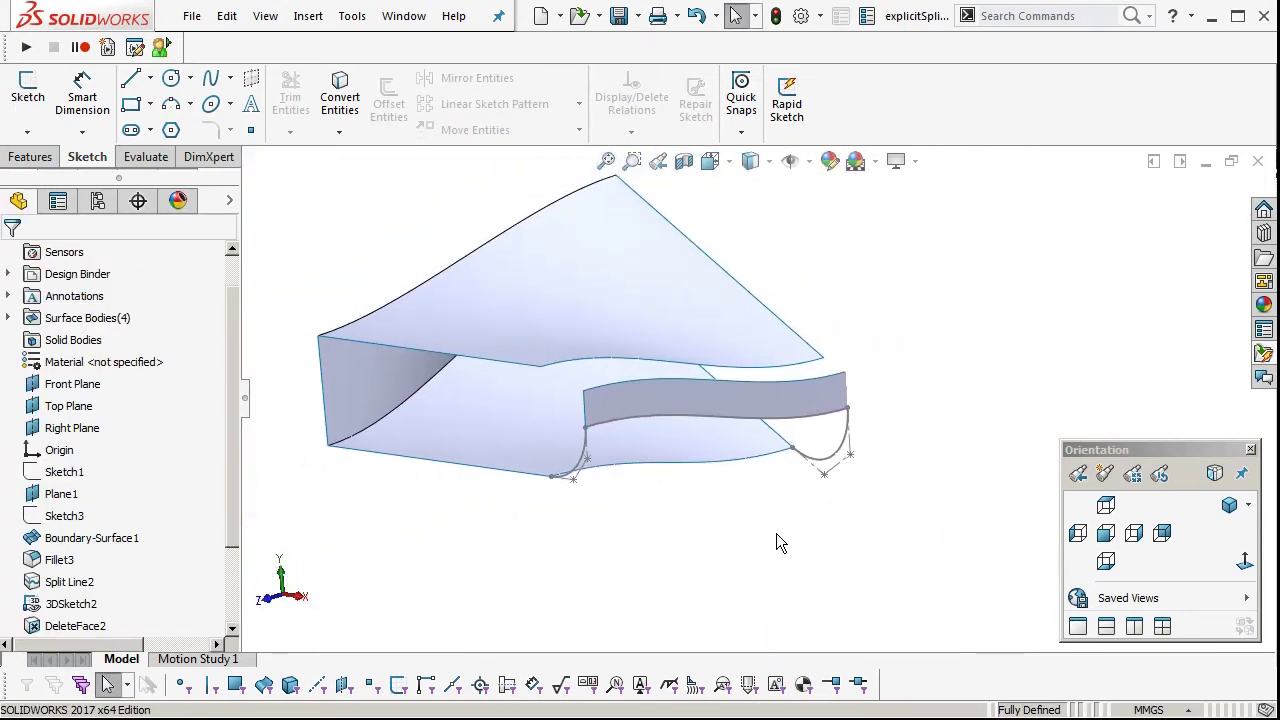
scroll(758, 485, down, 2)
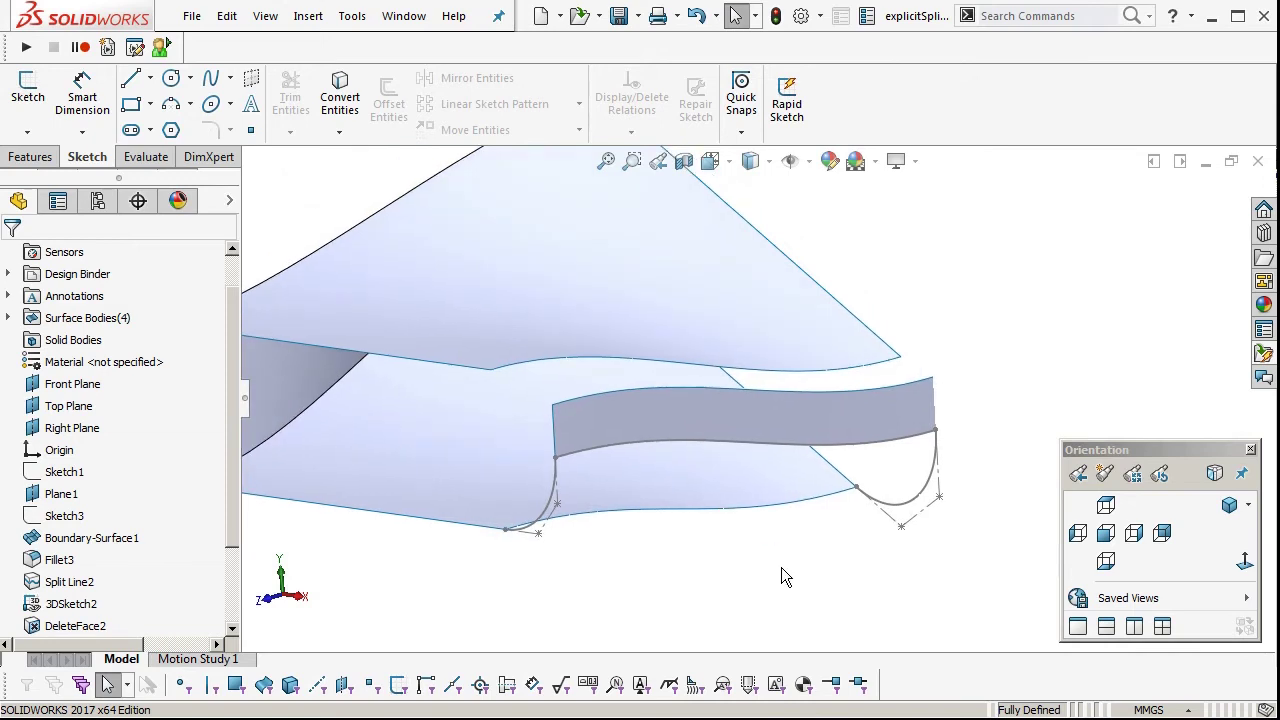
key(b)
key(h)
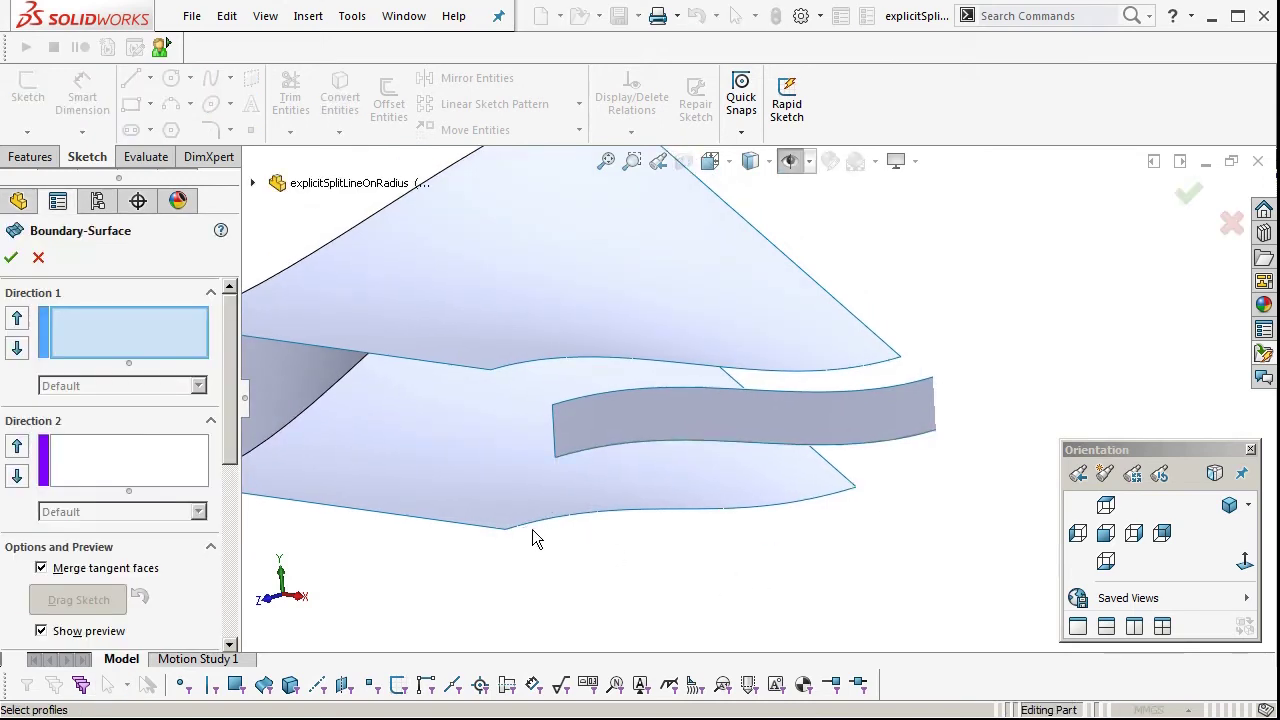
click(532, 533)
click(582, 450)
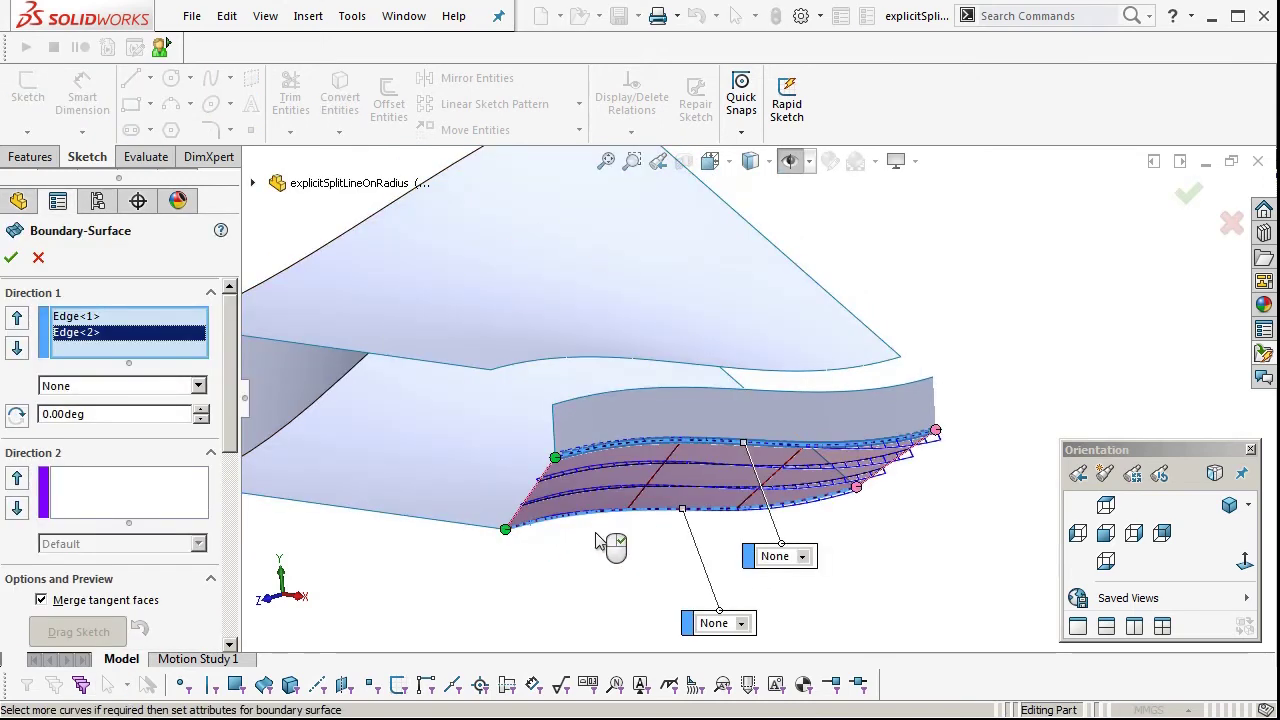
Add the two style spline sketches, Sketch6 and Sketch7, as Direction 2 curves of the boundary surface
scroll(601, 534, down, 3)
click(133, 494)
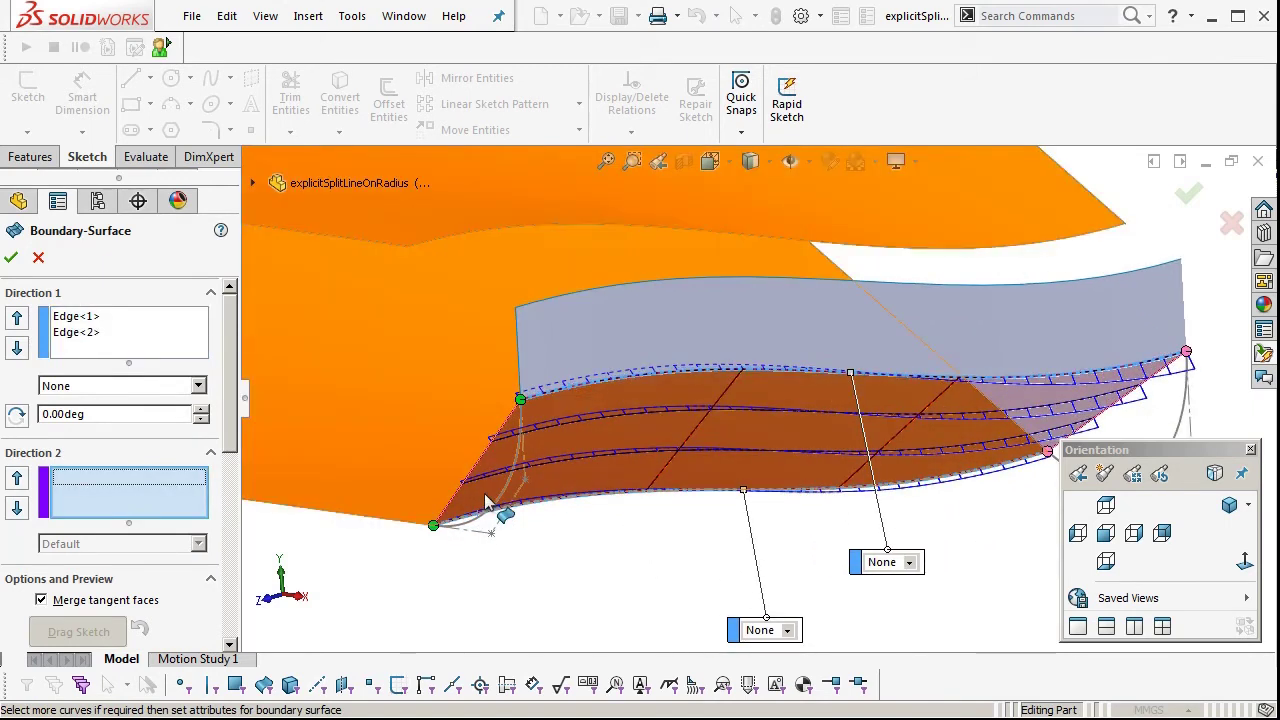
click(501, 502)
ctrl+middle_drag(1058, 505, 838, 484)
click(911, 462)
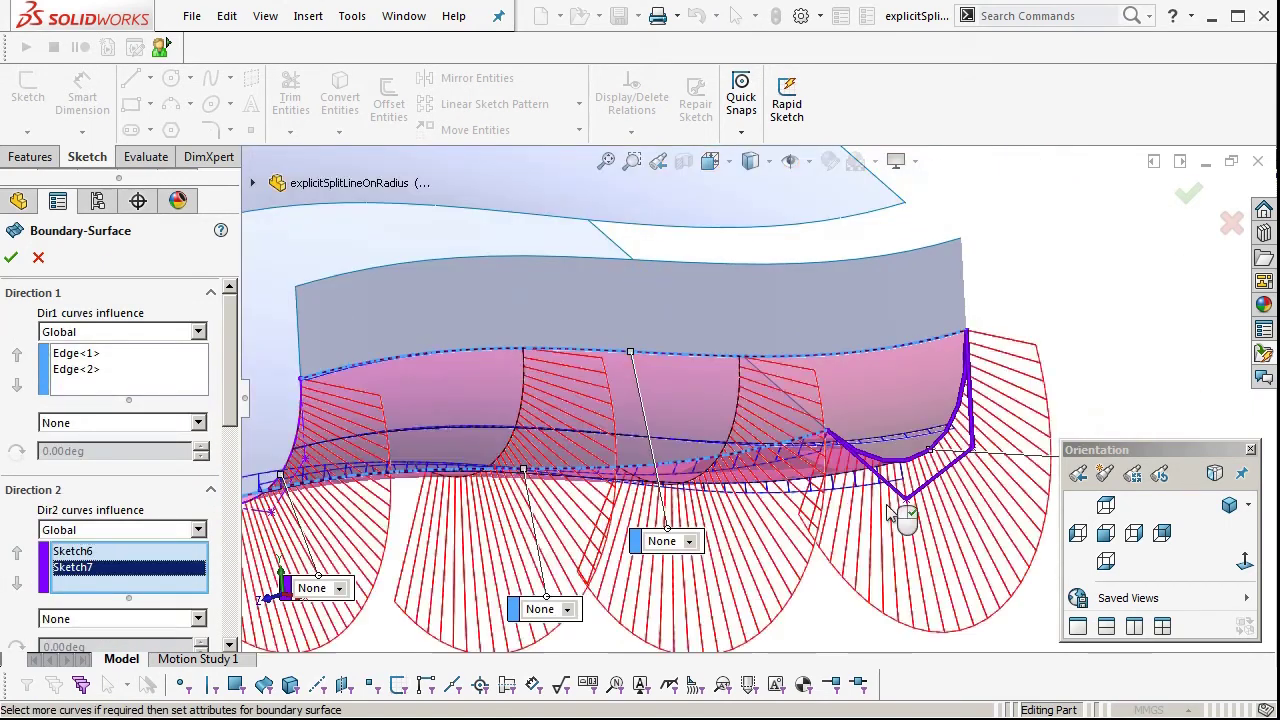
scroll(903, 450, up, 2)
scroll(275, 370, down, 2)
Set both Direction 1 edges of the boundary surface to Tangency To Face
click(104, 353)
click(83, 427)
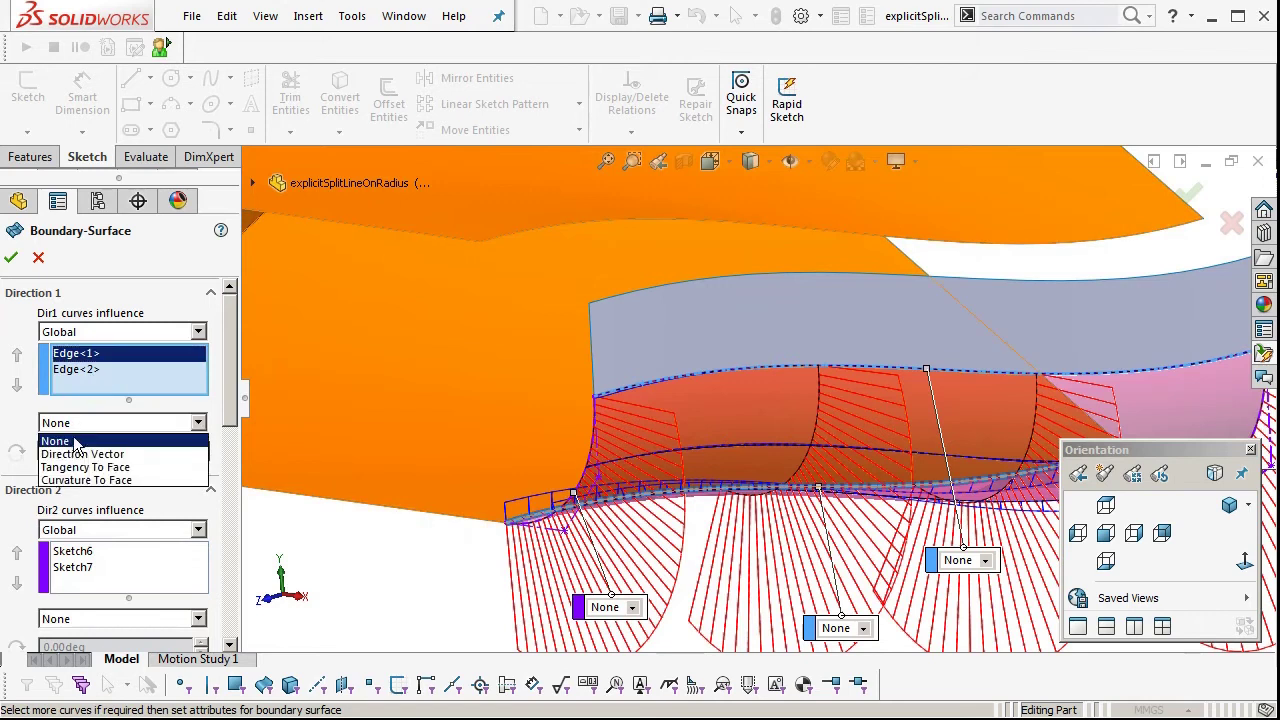
click(83, 466)
click(83, 369)
click(83, 422)
click(85, 466)
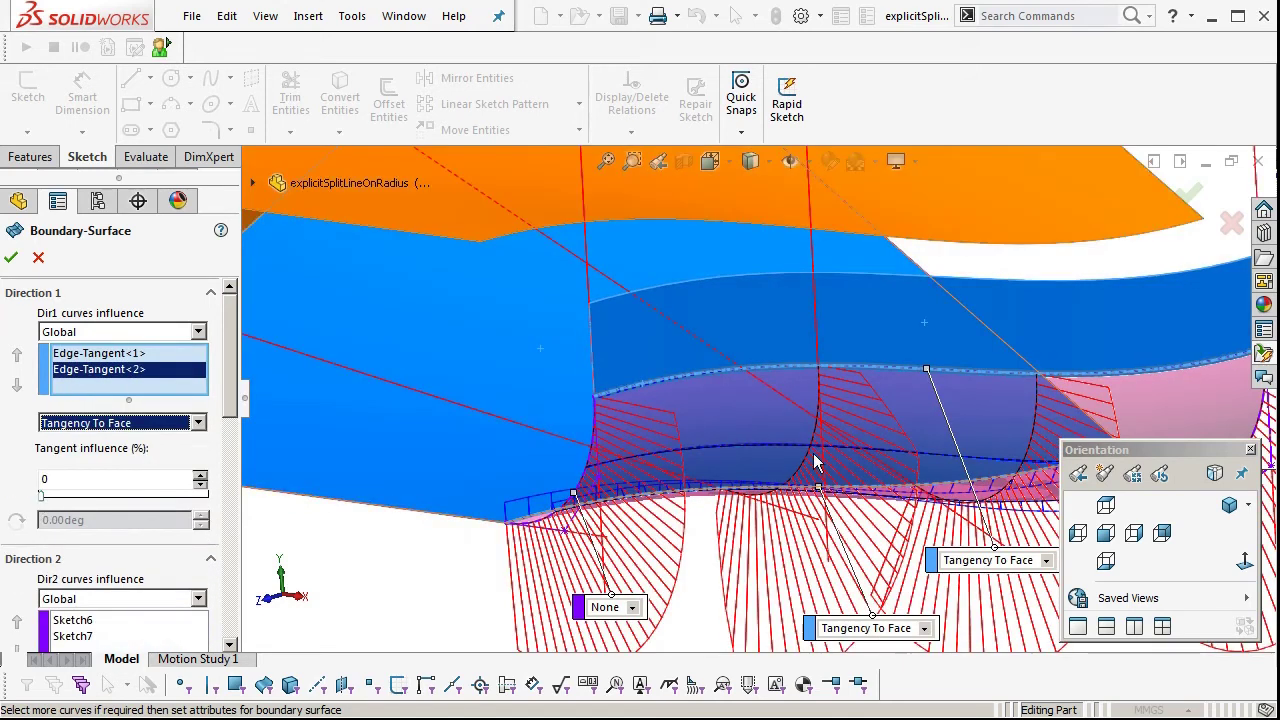
Set the tangent influence of the second Direction 1 edge to 100% and create the boundary surface
middle_drag(815, 462, 732, 586)
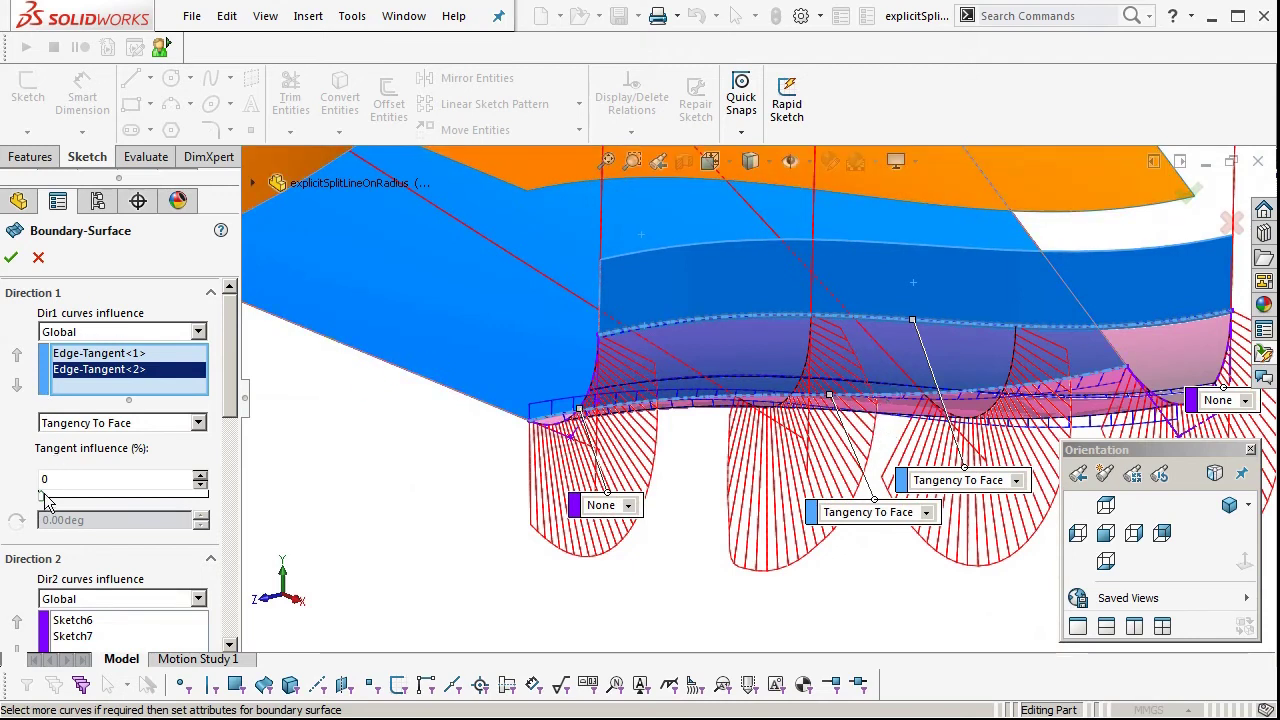
drag(287, 499, 288, 499)
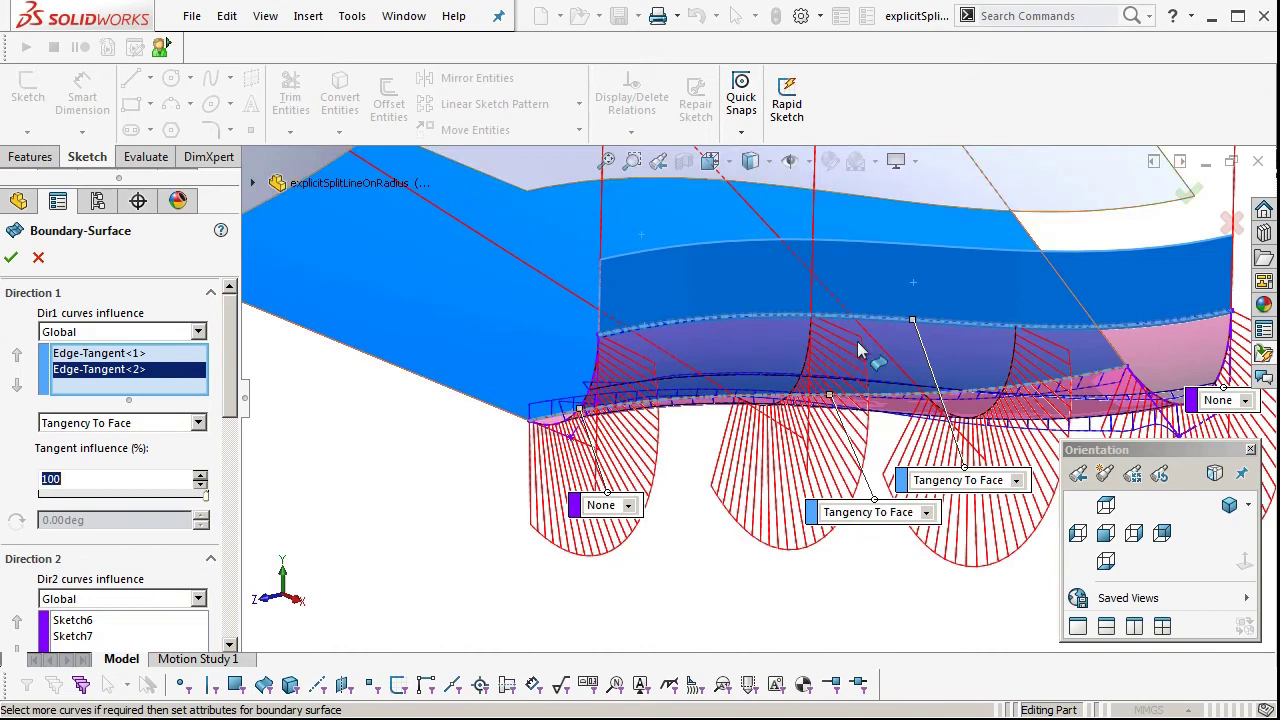
click(1192, 190)
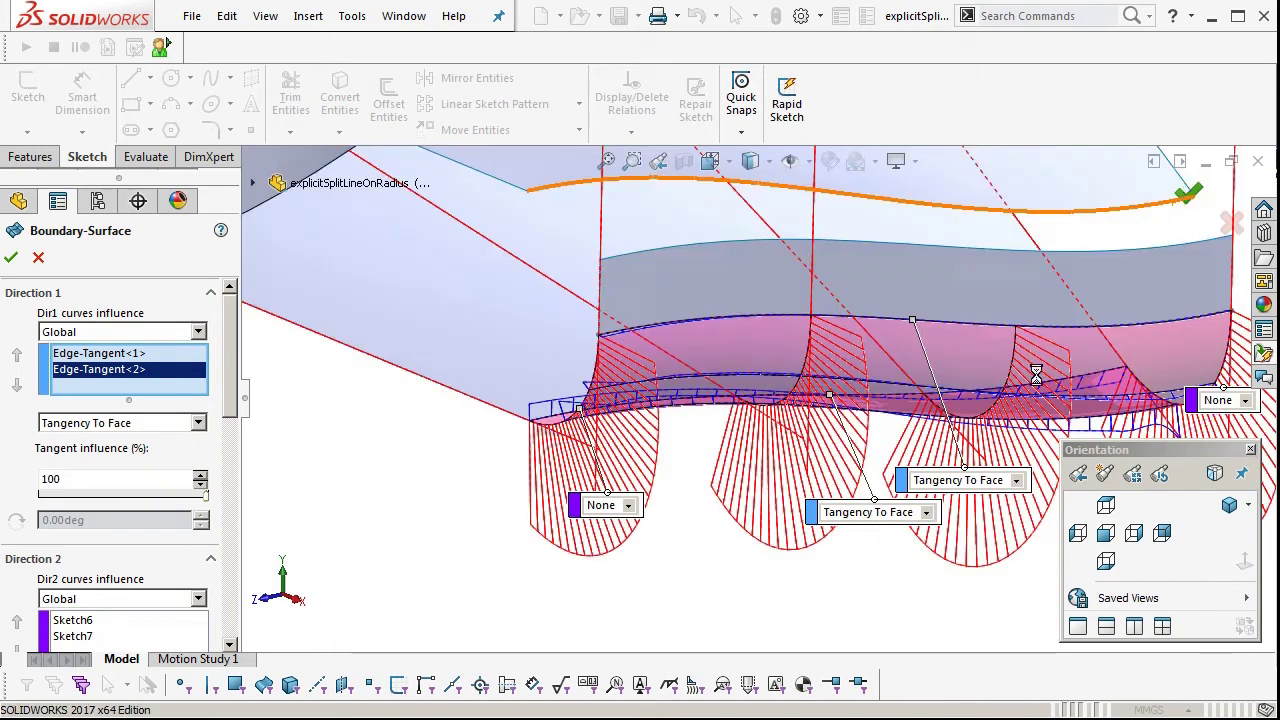
Hide the extruded reference surface above the new boundary surface and show Boundary-Surface4 again
click(992, 411)
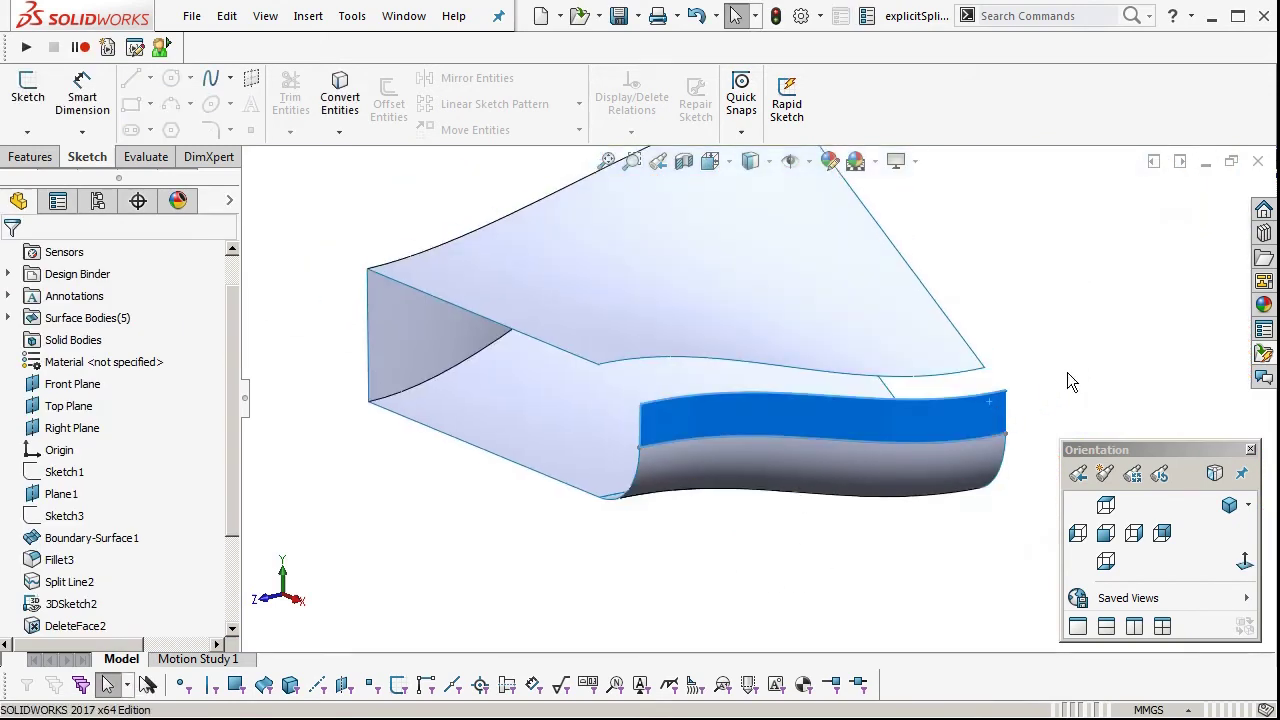
click(1077, 347)
scroll(93, 479, down, 3)
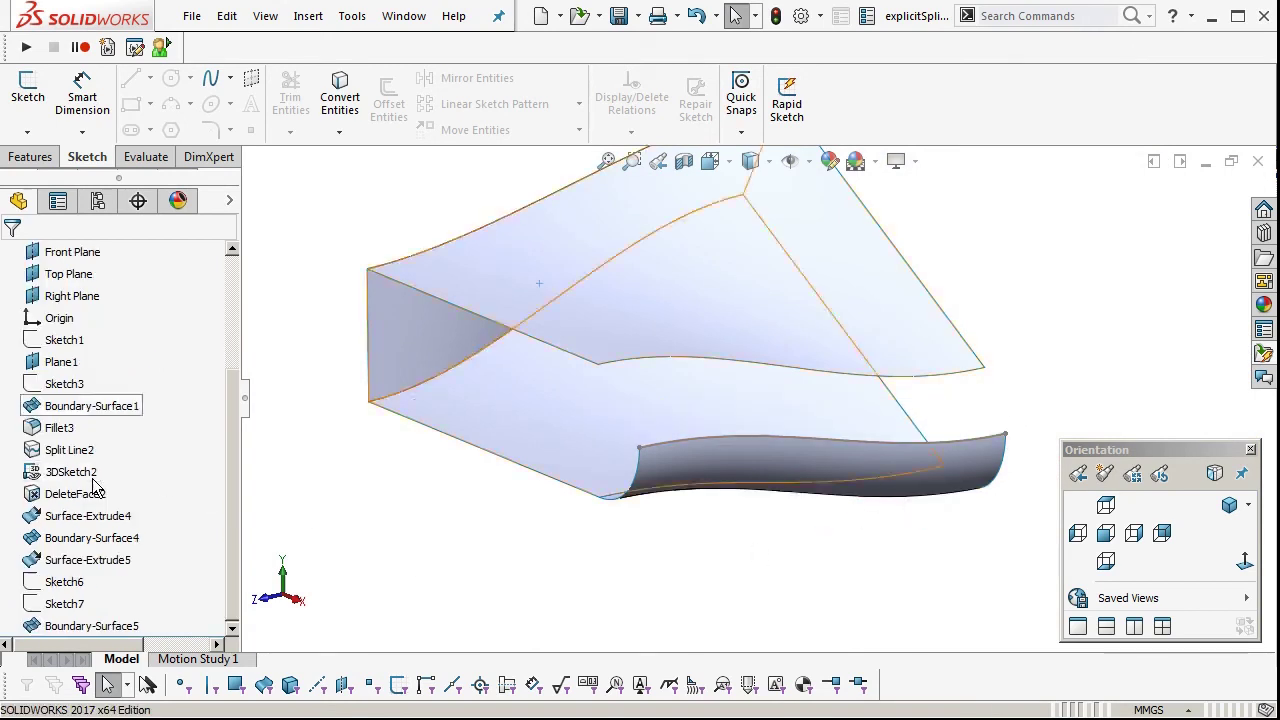
click(111, 544)
click(133, 508)
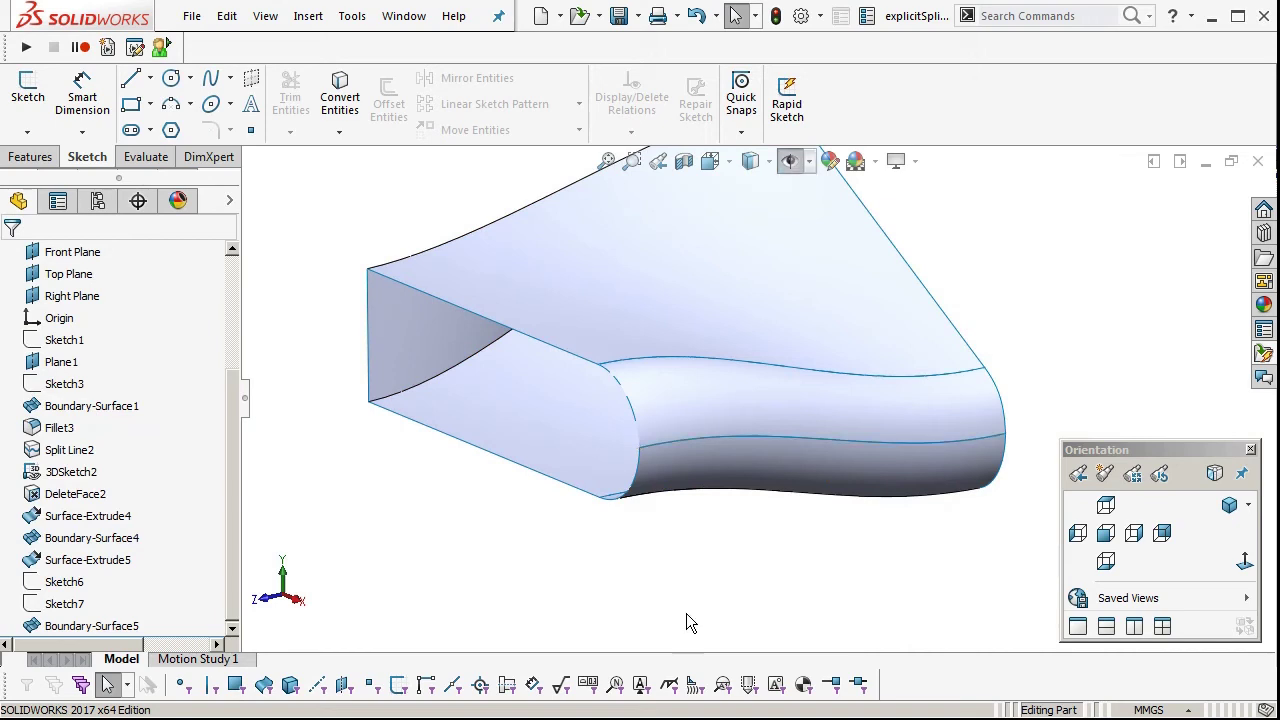
Knit the main DeleteFace2 body with the upper and lower boundary surfaces of the rounded edge
key(k)
click(669, 302)
click(697, 396)
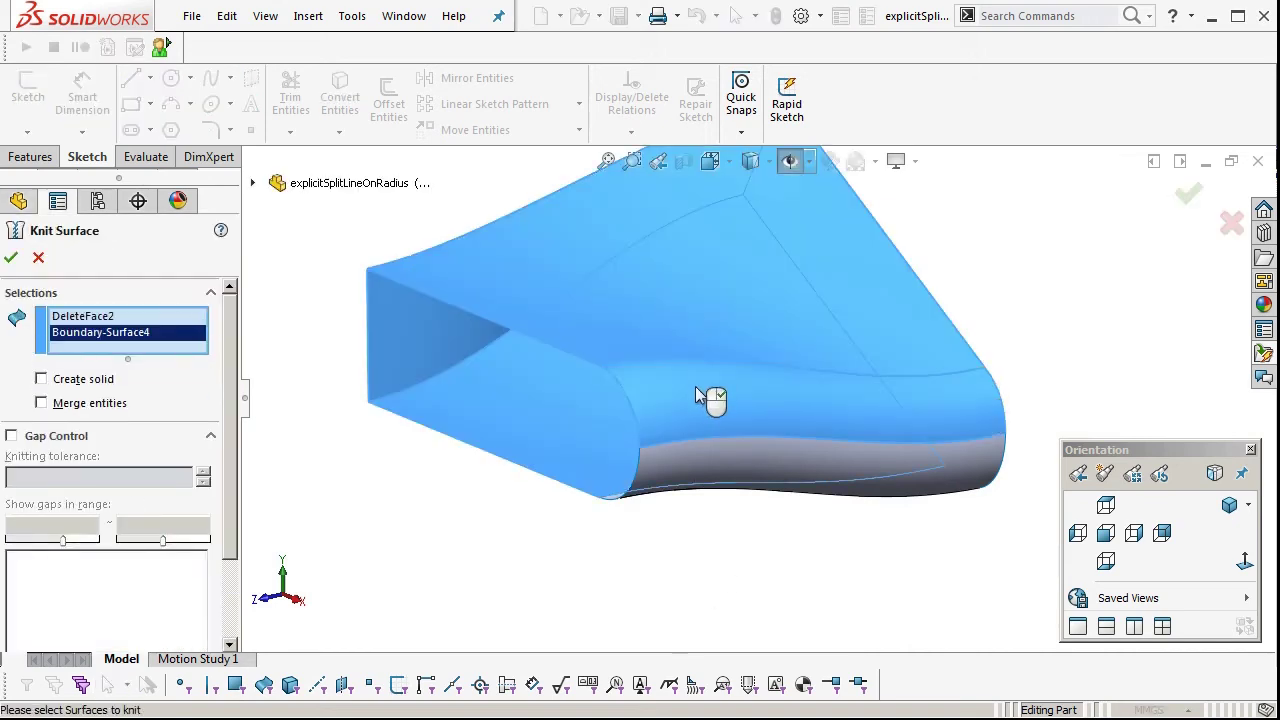
click(701, 455)
key(Return)
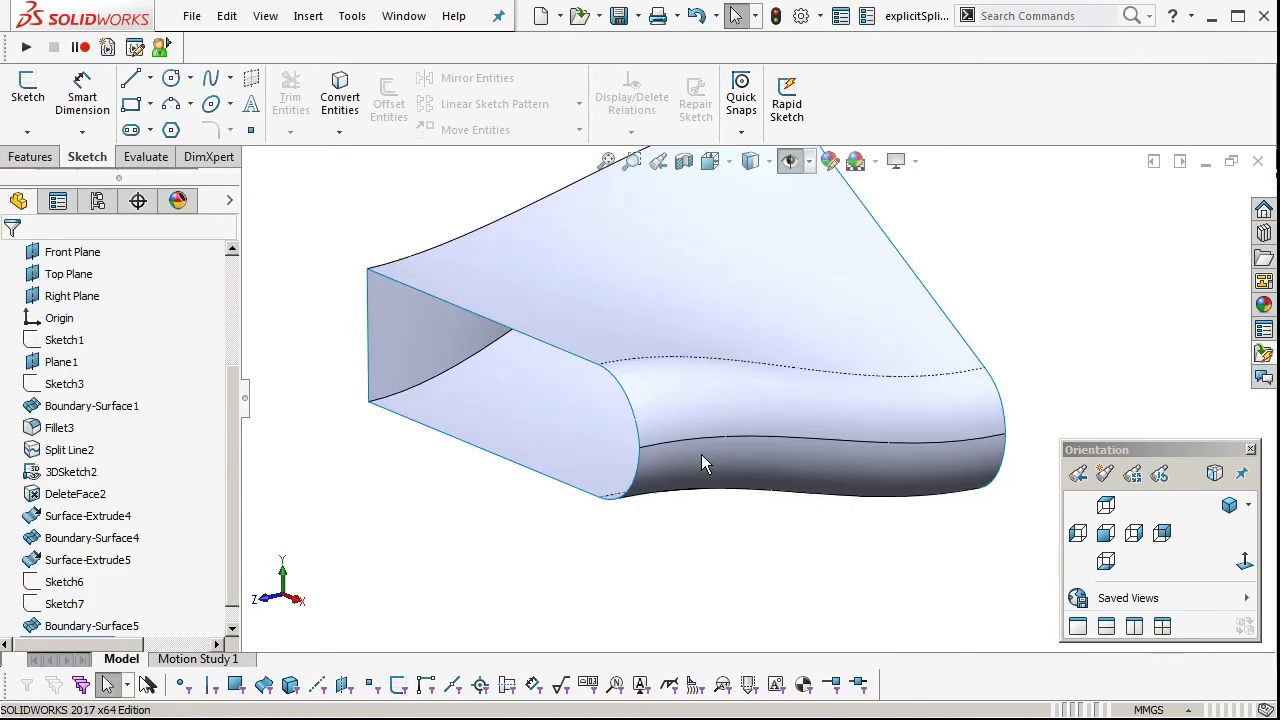
Examine the knitted rounded edge up close, including the split edge and its transition into the upper surface
ctrl+middle_drag(853, 467, 817, 476)
scroll(816, 474, down, 3)
scroll(760, 570, up, 3)
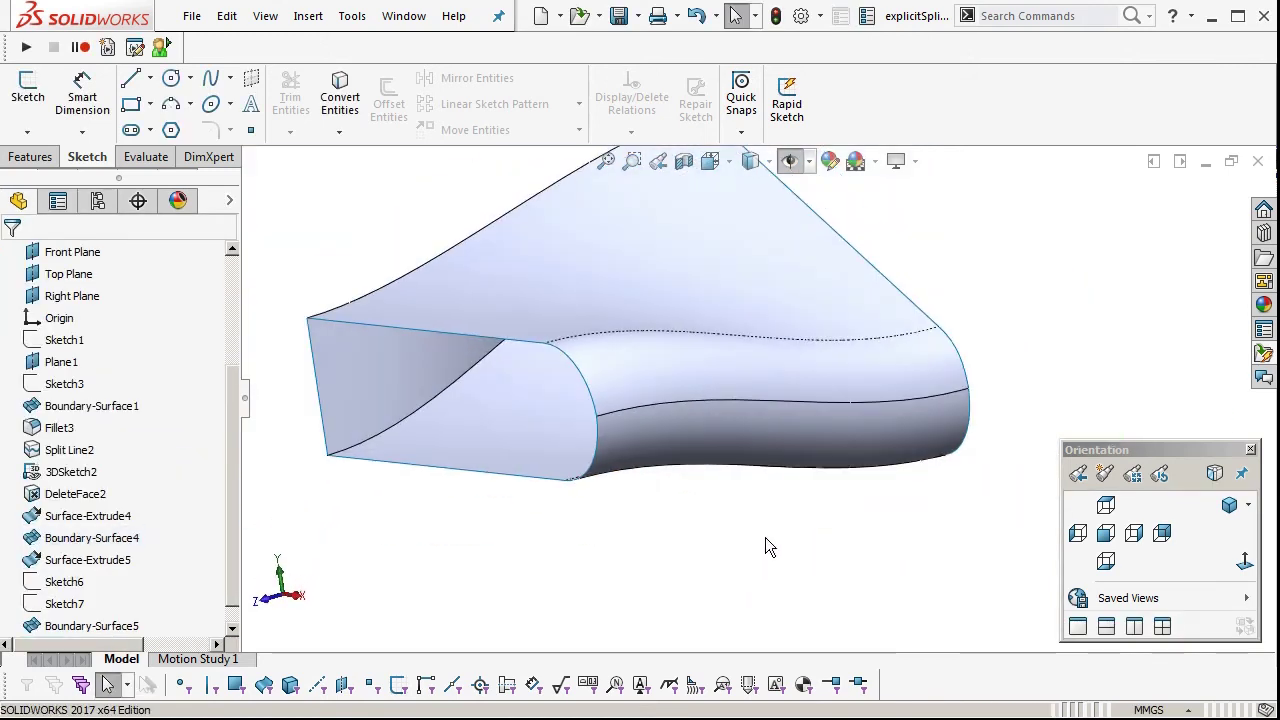
middle_drag(731, 418, 723, 406)
scroll(777, 486, down, 5)
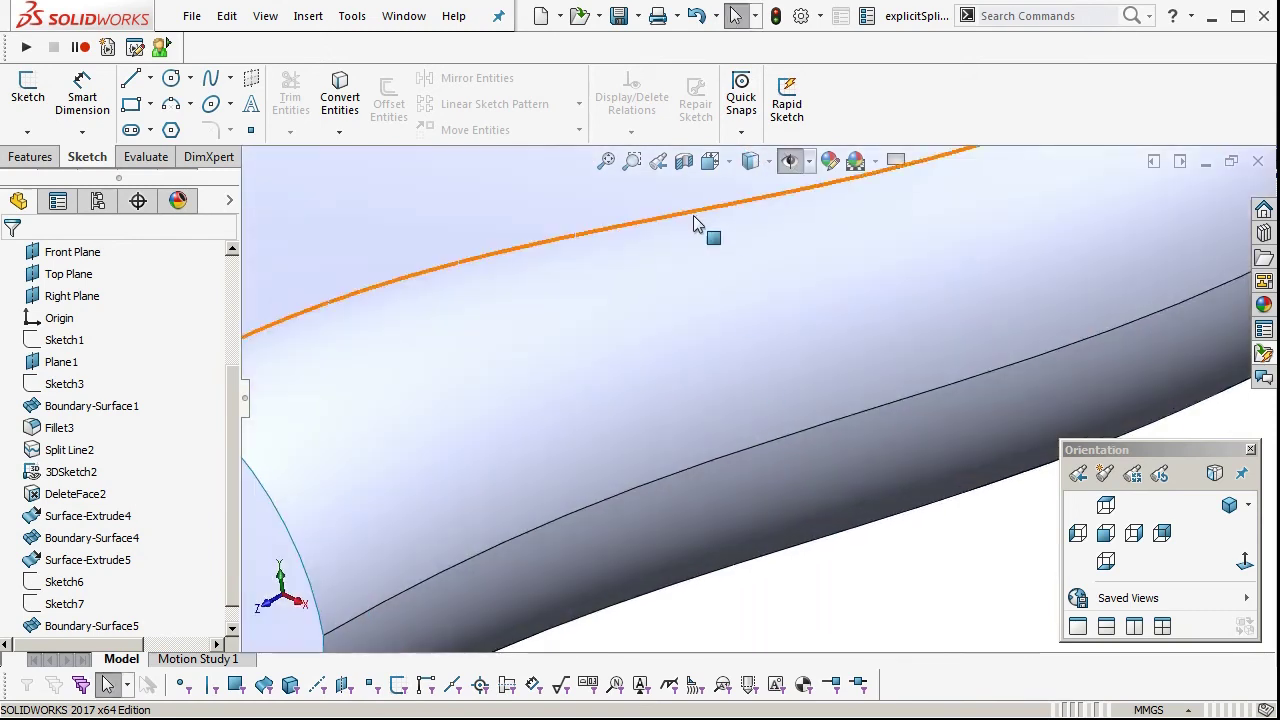
scroll(688, 220, up, 3)
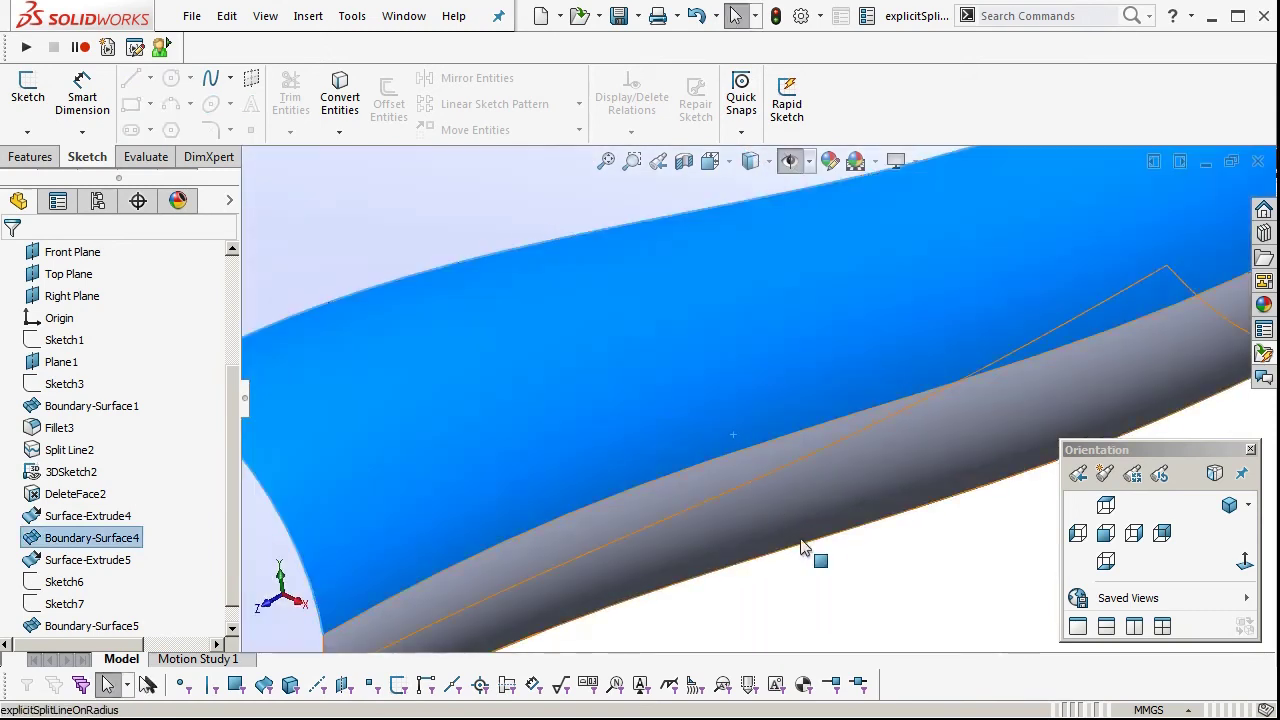
scroll(868, 594, up, 2)
Start a draft analysis of the whole model with the Top Plane as pull direction
click(265, 15)
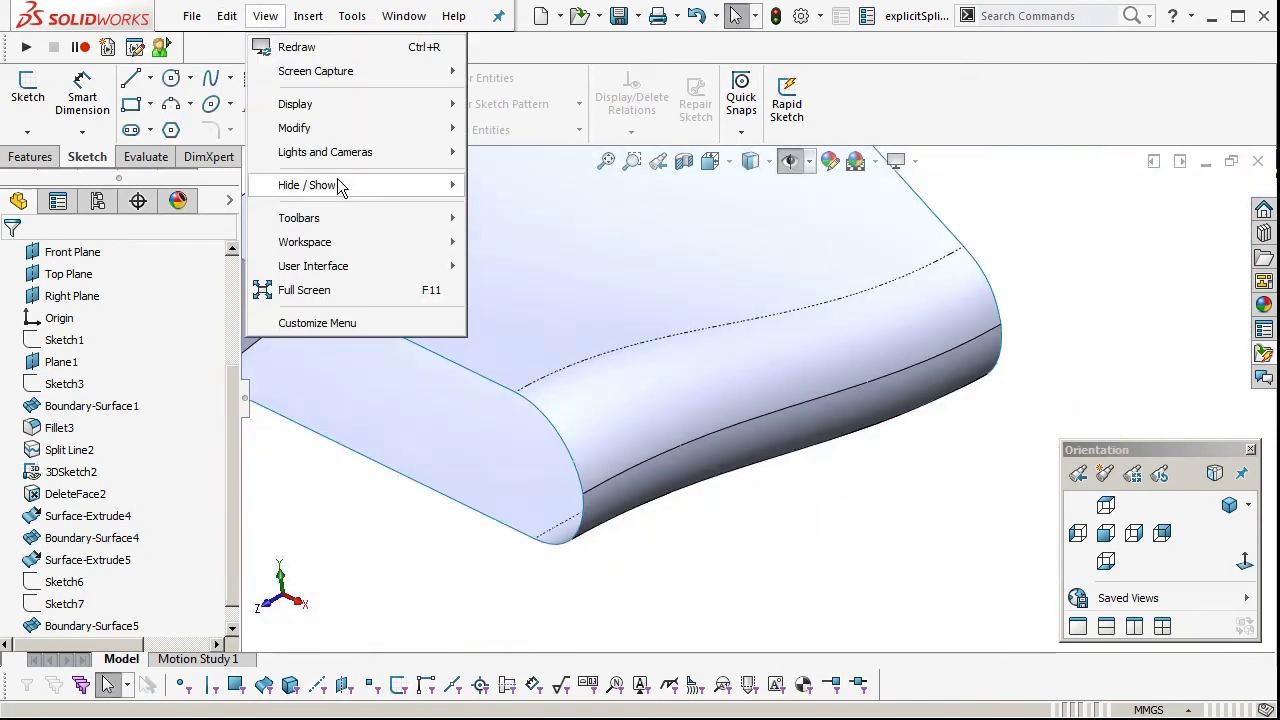
mouse_move(346, 108)
click(530, 457)
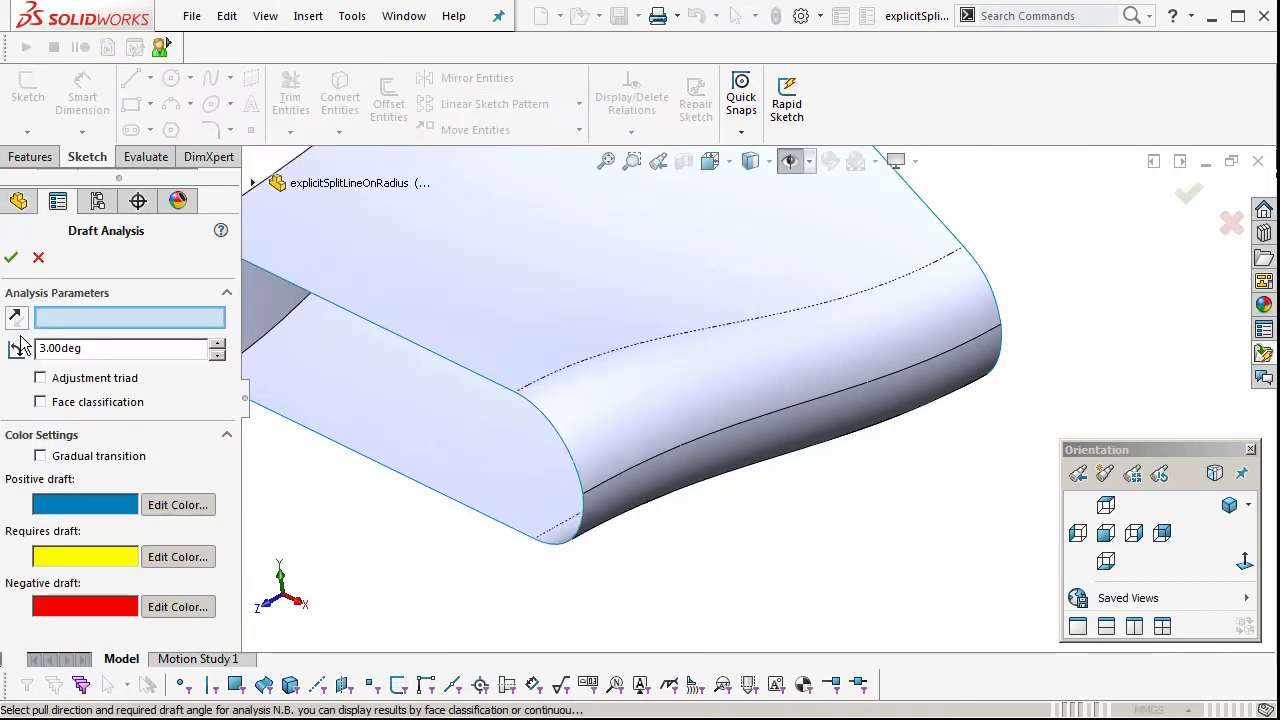
key(f)
click(252, 183)
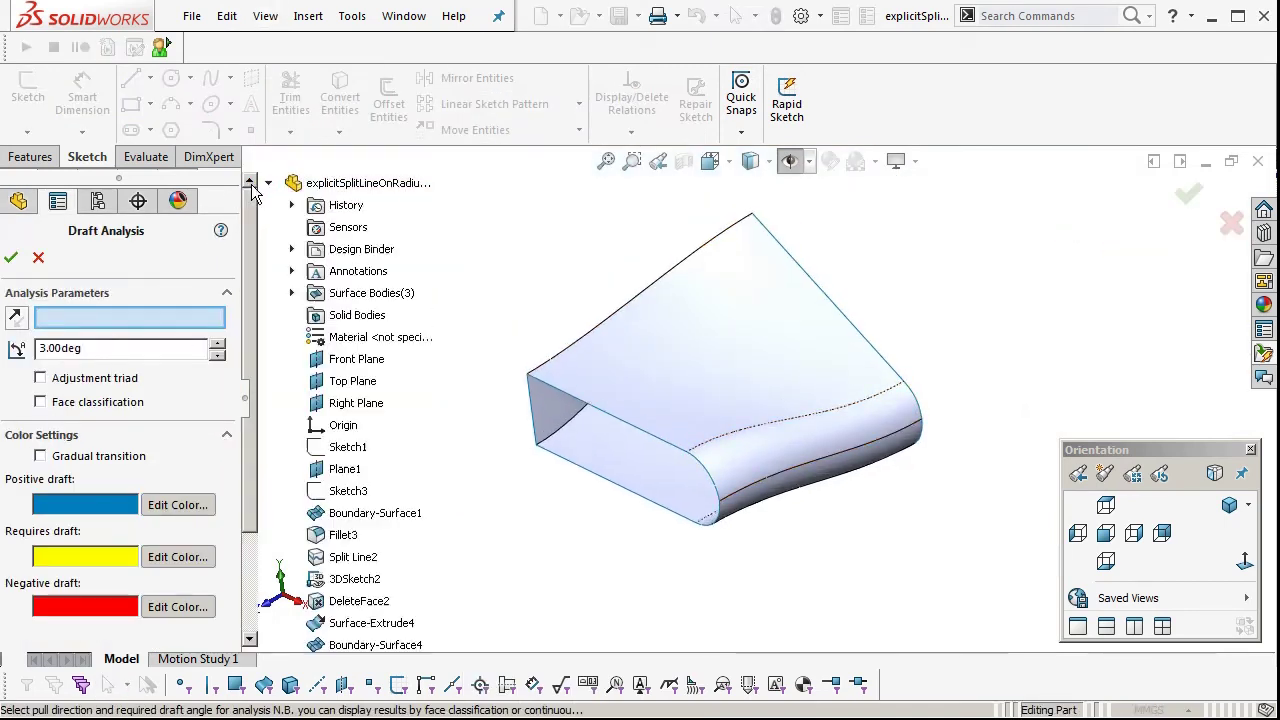
click(352, 381)
Check the draft along the split edge near its corner by setting the analysis angle to 3.10 degrees and 3.05 degrees
scroll(800, 568, down, 5)
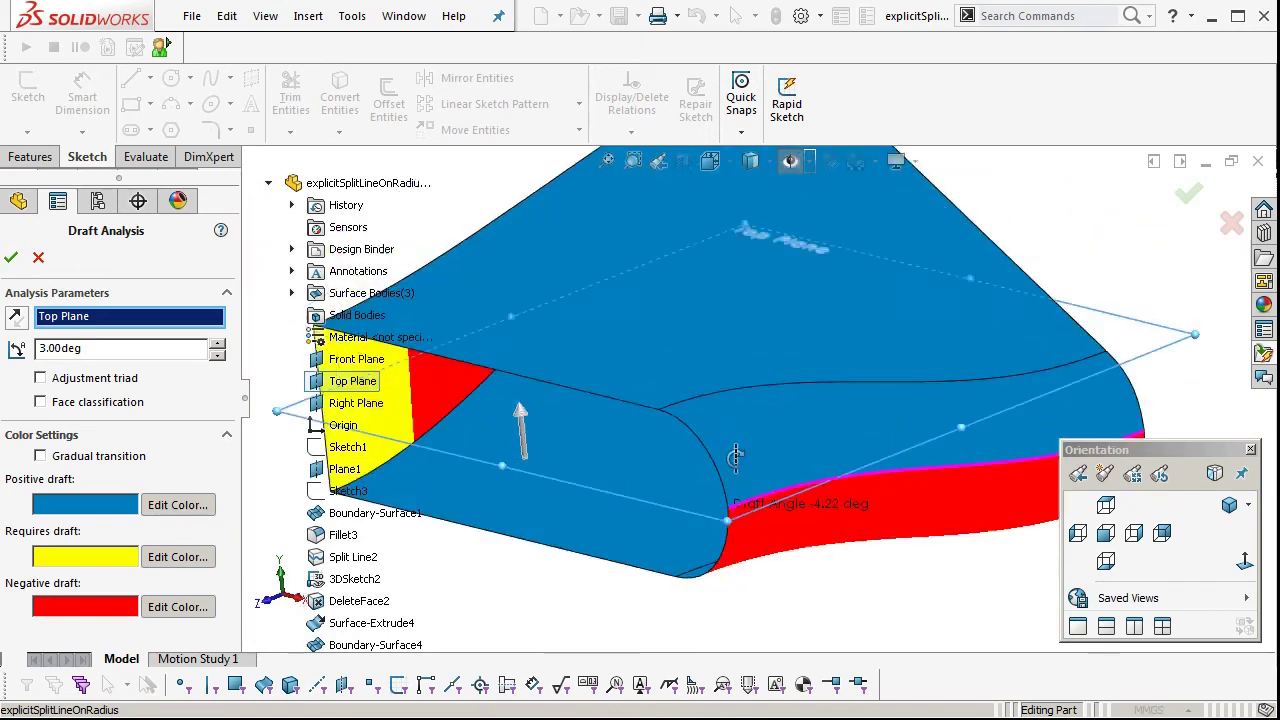
scroll(800, 568, down, 2)
scroll(631, 380, down, 3)
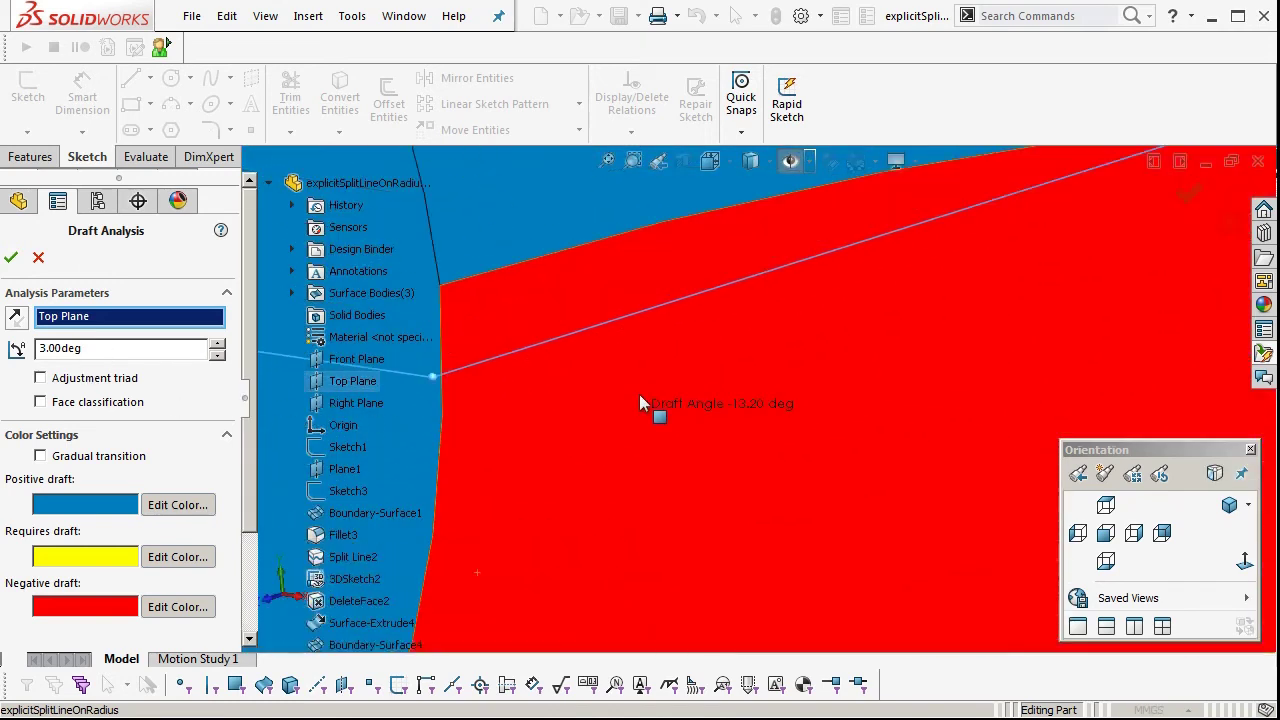
scroll(463, 250, down, 2)
ctrl+middle_drag(463, 245, 504, 372)
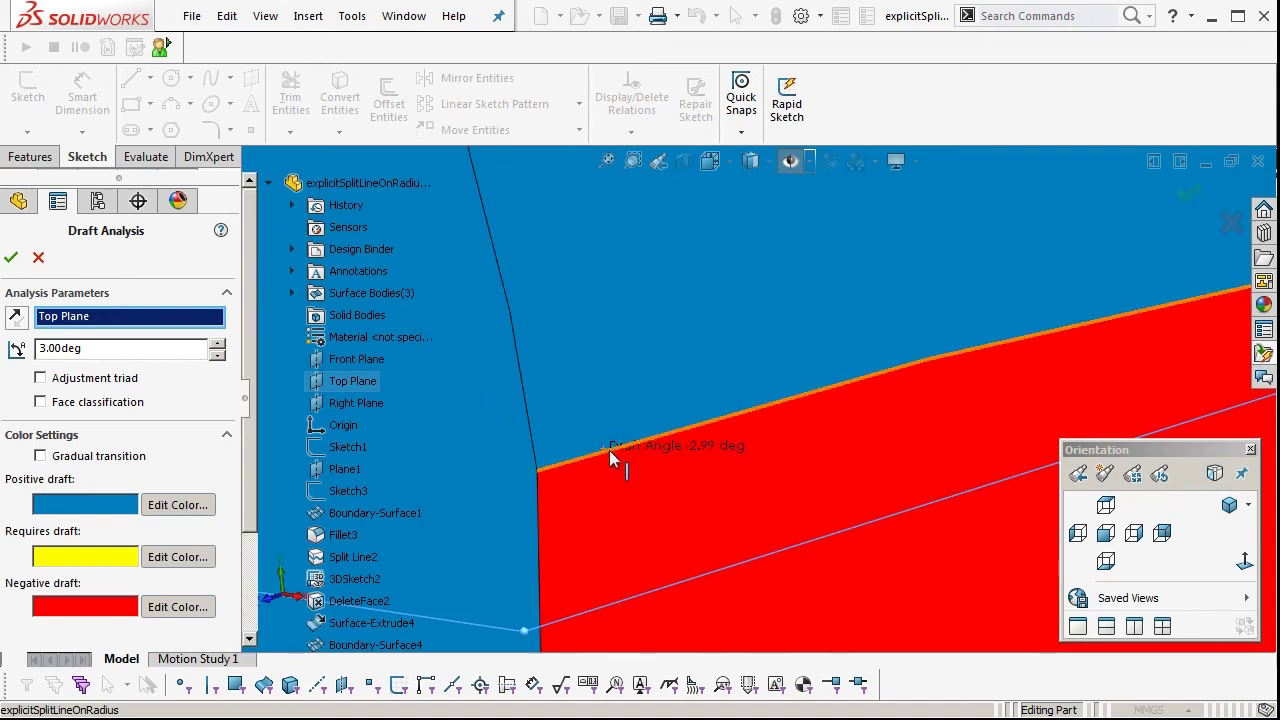
double_click(123, 352)
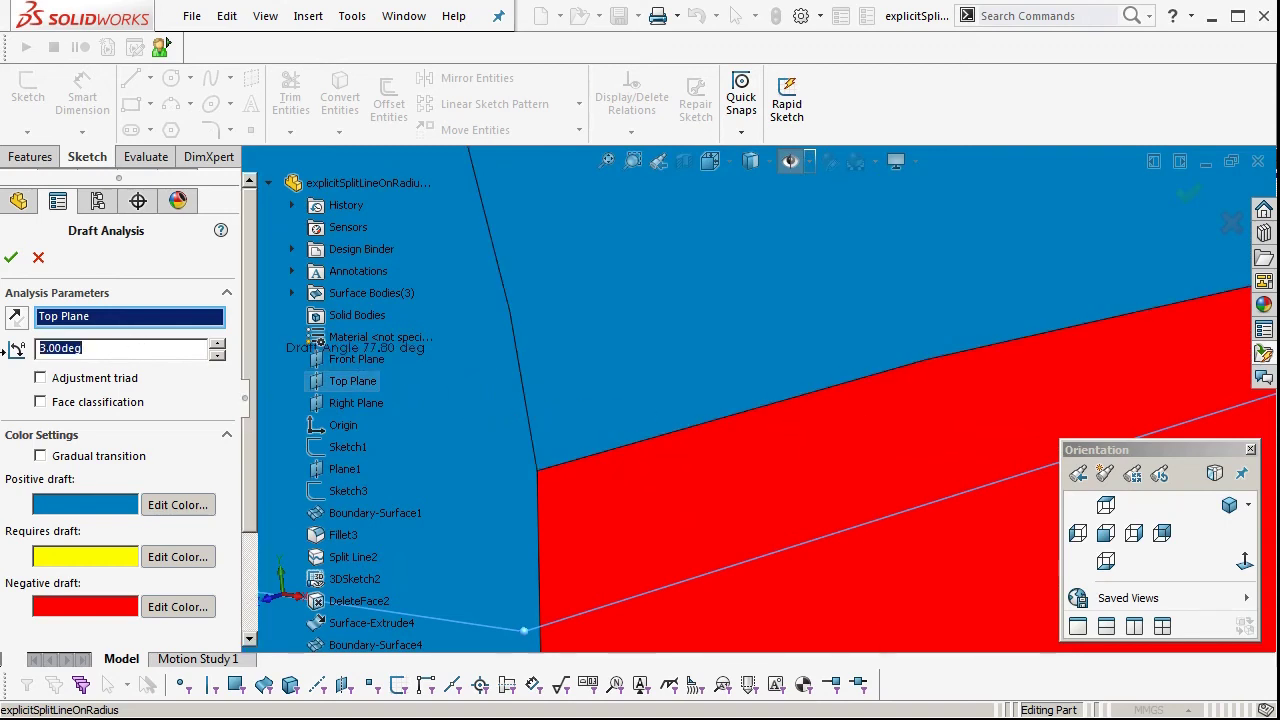
text(3.10)
key(Return)
middle_drag(768, 587, 571, 493)
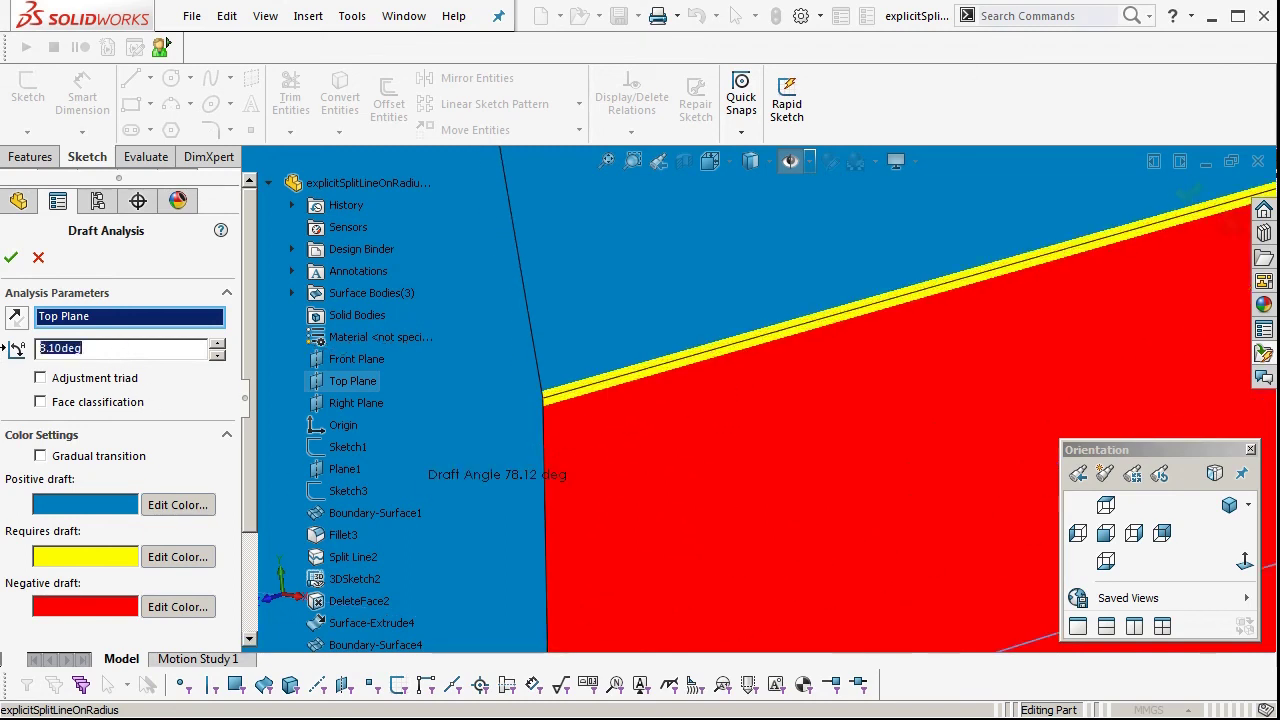
text(5)
key(Return)
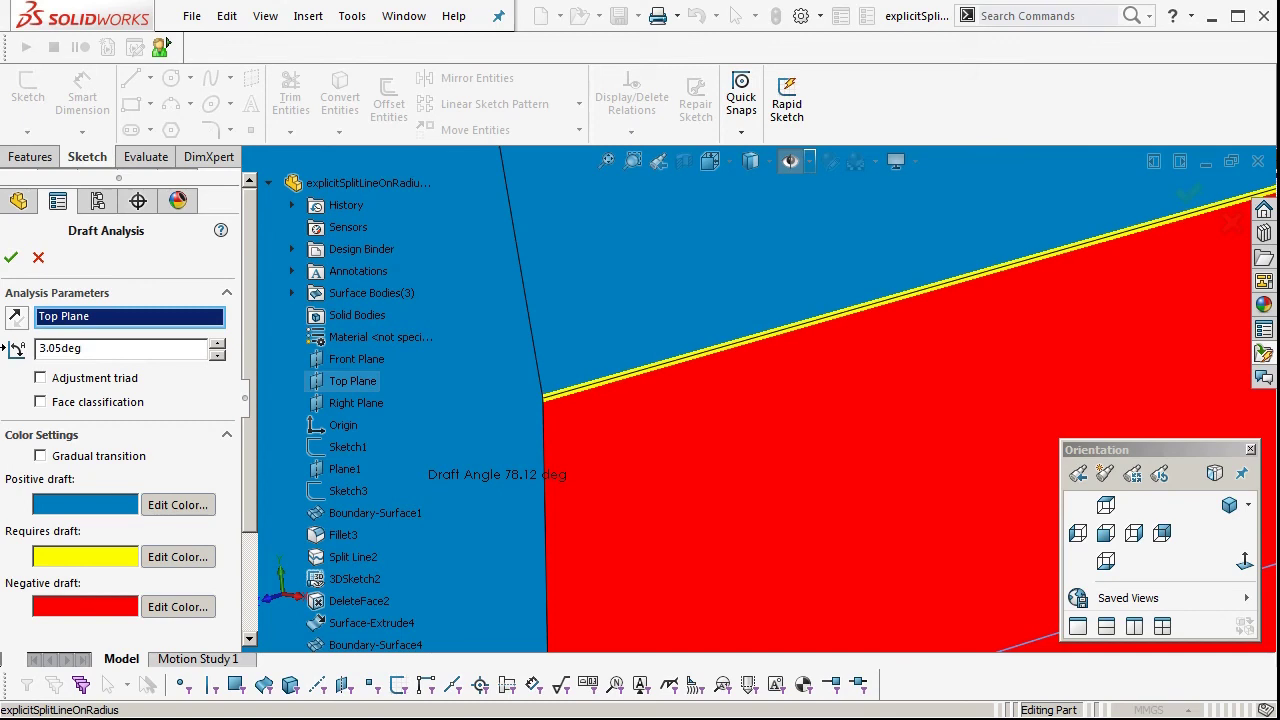
Set the draft analysis angle to 3 degrees for the rounded edge
scroll(696, 460, up, 6)
scroll(696, 458, down, 1)
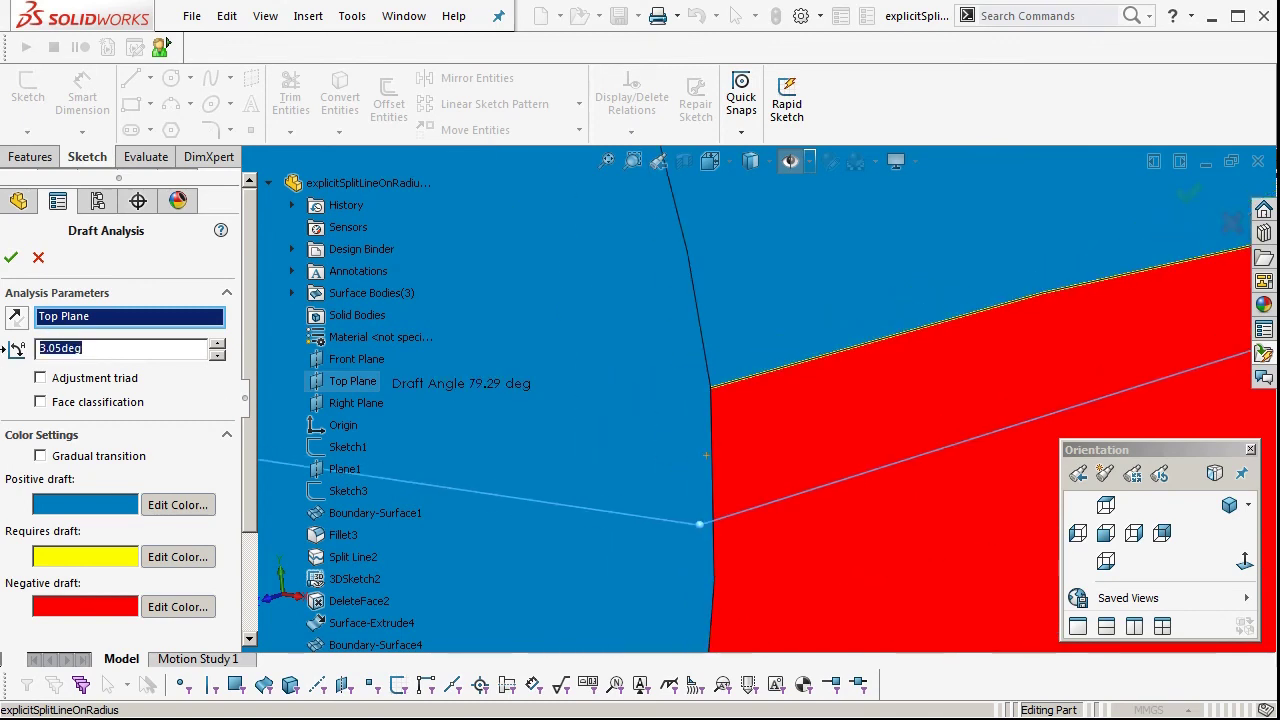
text(3)
key(Return)
scroll(909, 412, up, 10)
scroll(960, 410, down, 3)
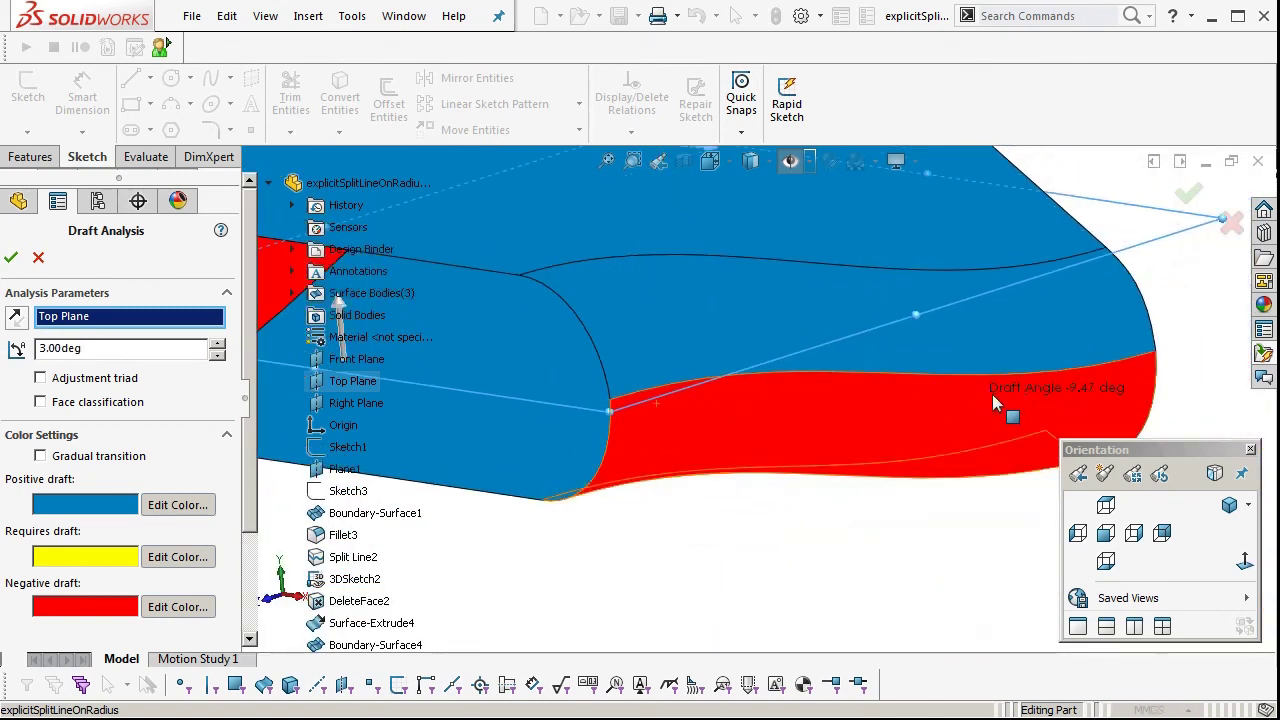
Reverse the analysis pull direction and flip it back, and accept the draft analysis
middle_drag(994, 406, 939, 420)
click(18, 316)
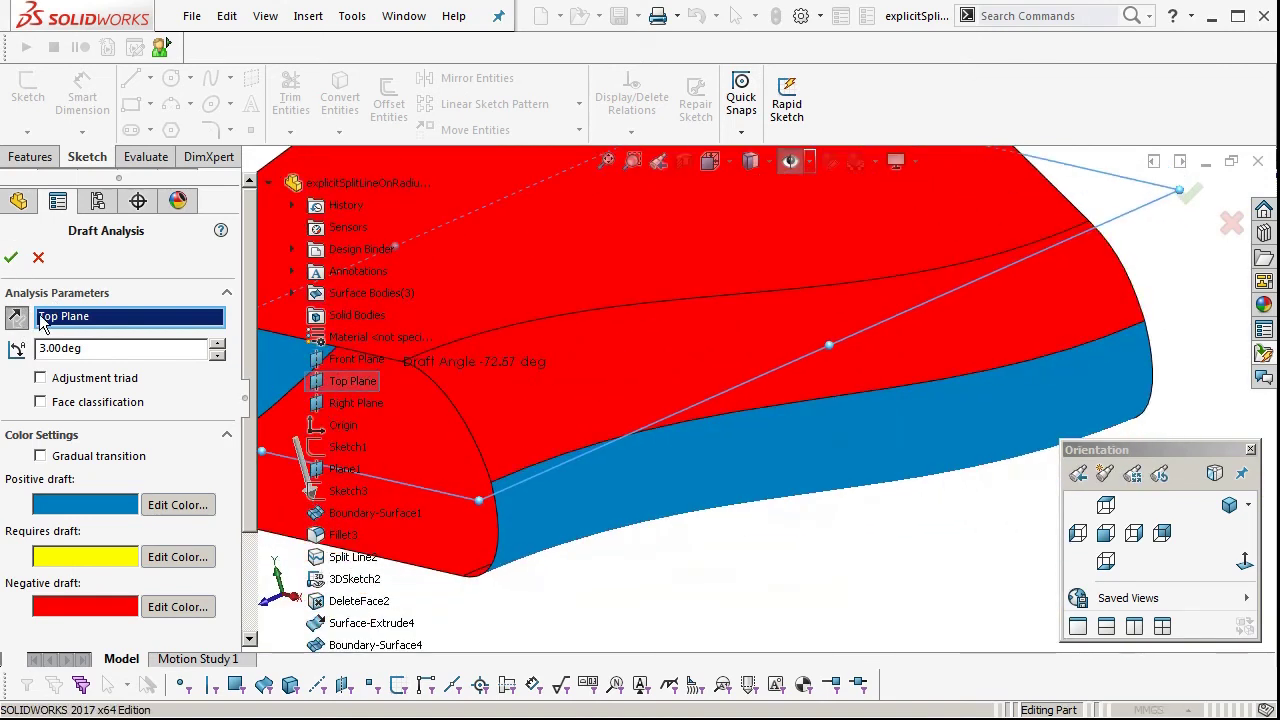
click(18, 316)
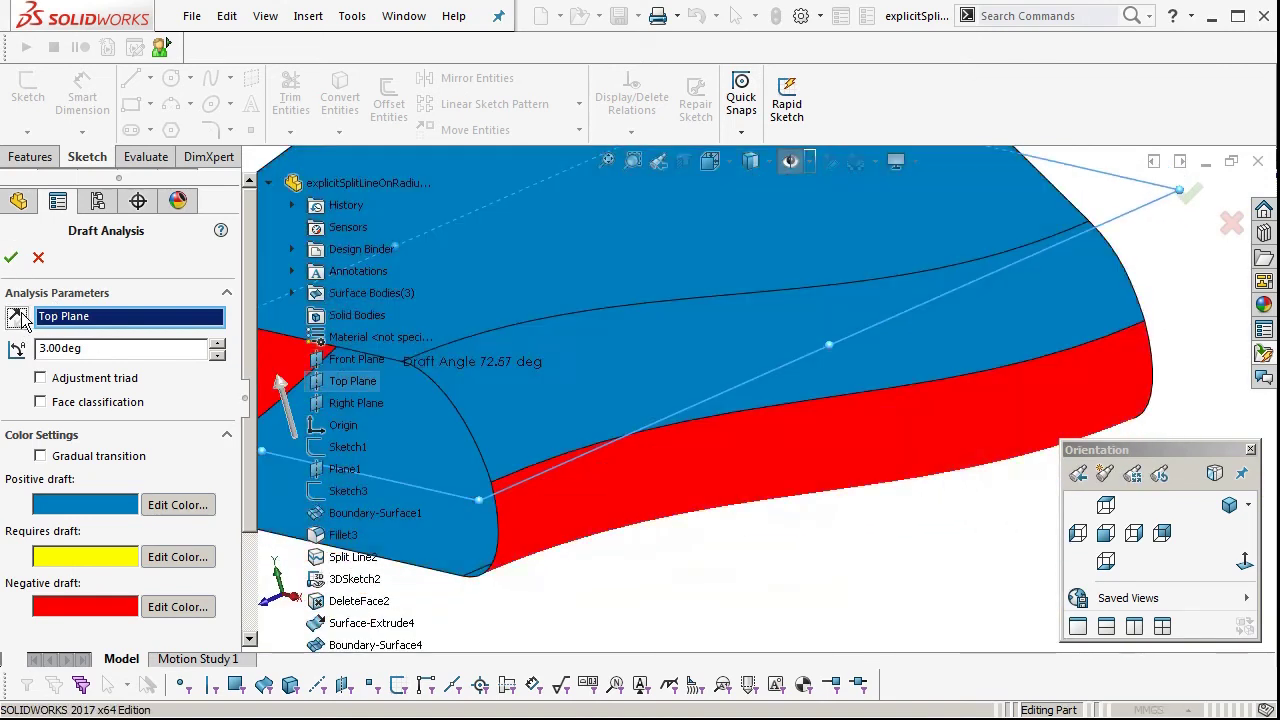
middle_drag(930, 240, 963, 291)
click(1190, 197)
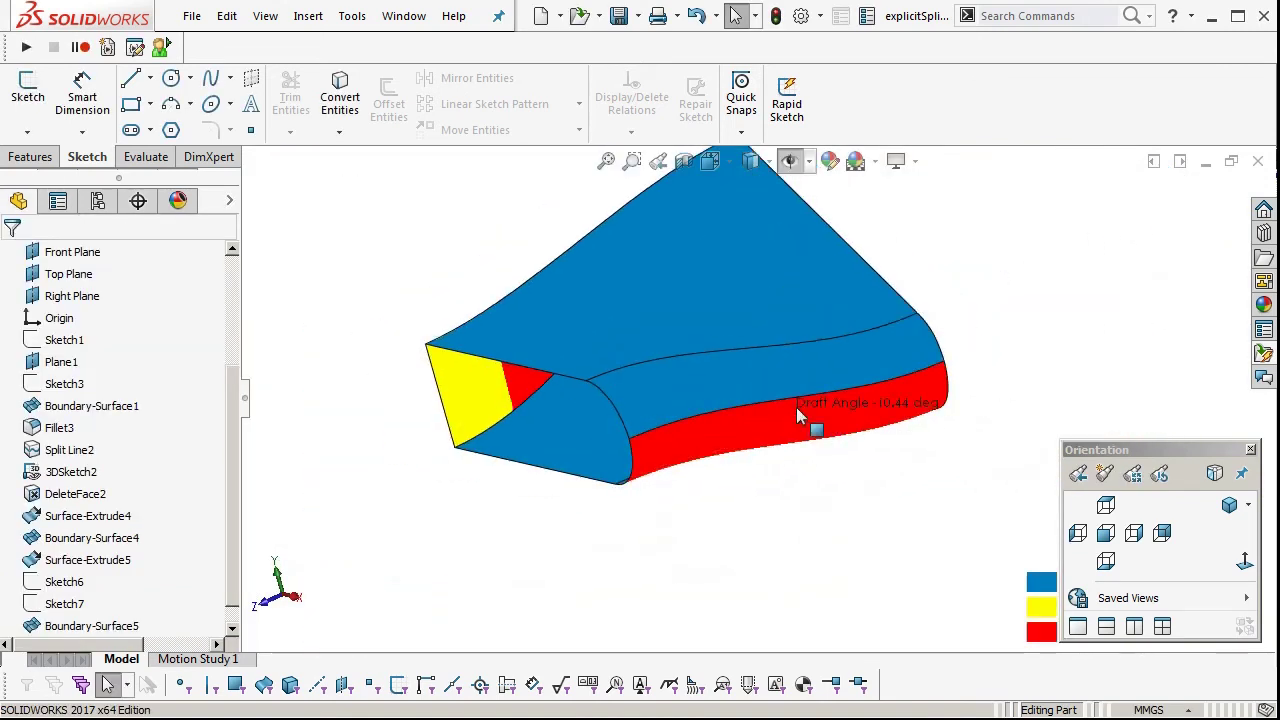
Examine the draft colours and angles along the split edge between the upper and lower rounded faces
middle_drag(796, 404, 845, 378)
scroll(838, 376, down, 5)
middle_click(797, 340)
middle_drag(797, 340, 790, 372)
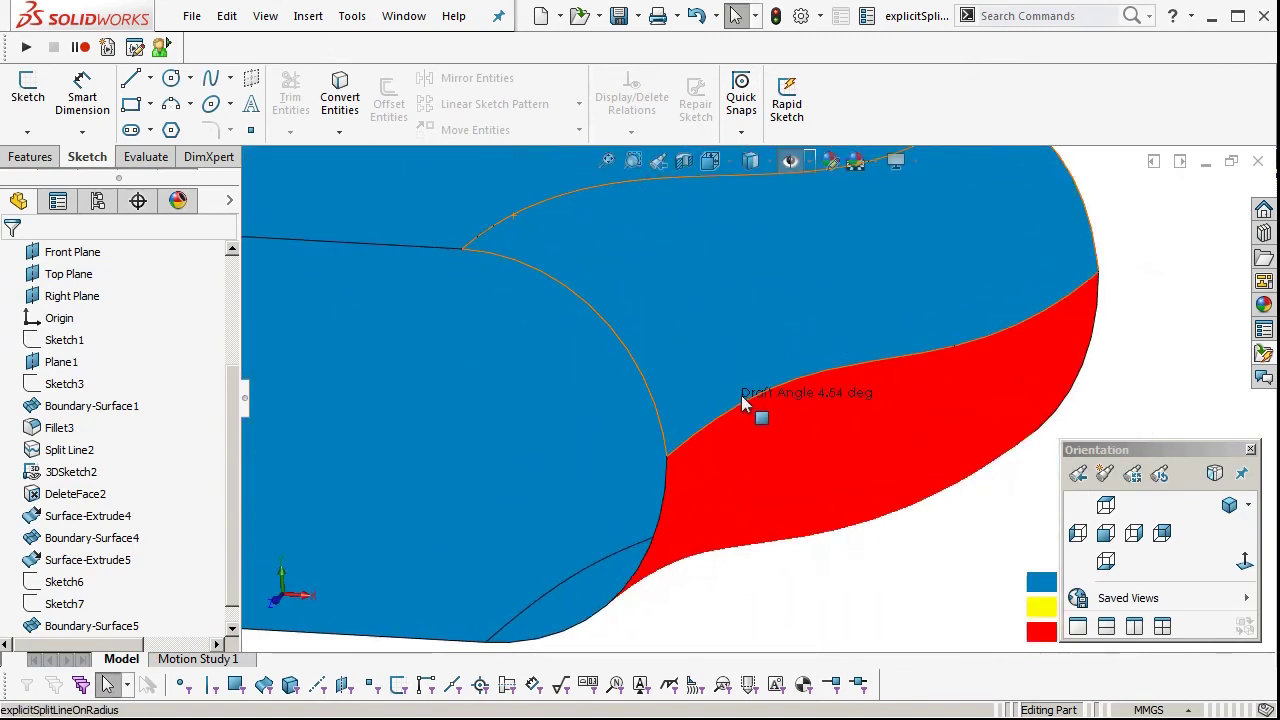